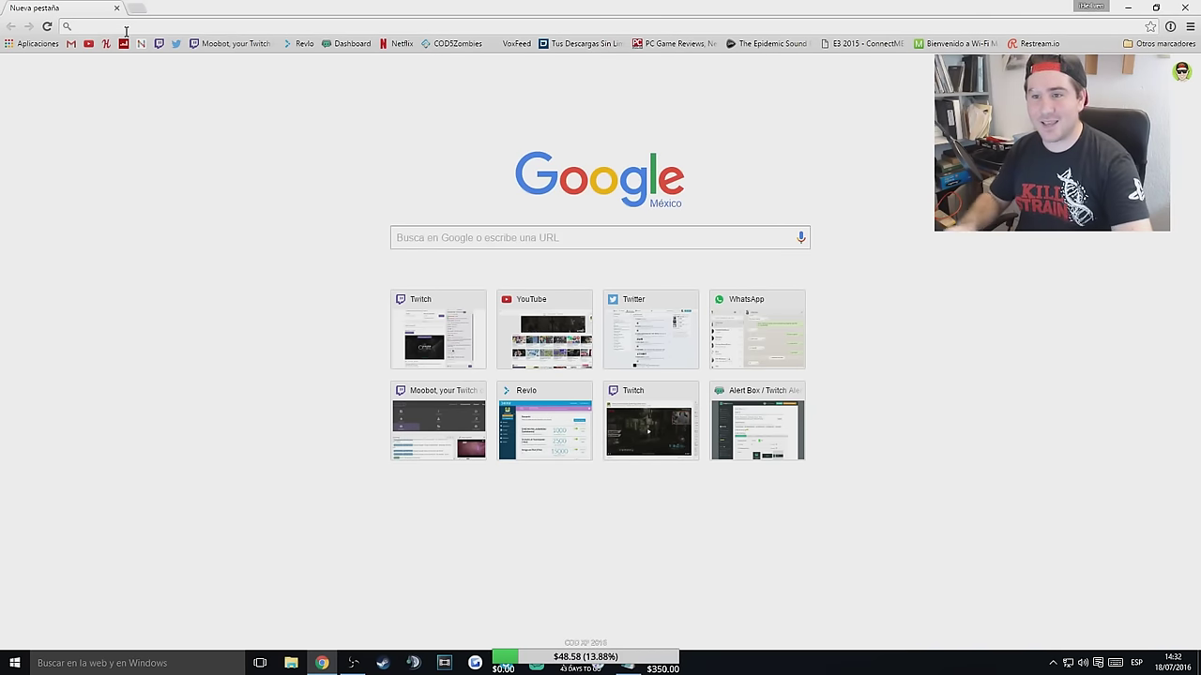
Download and keep the Python 2.7.12 installer (python-2.7.12.msi) from python.org/downloads.
text(https://www.python.org/downloads/)
key(Return)
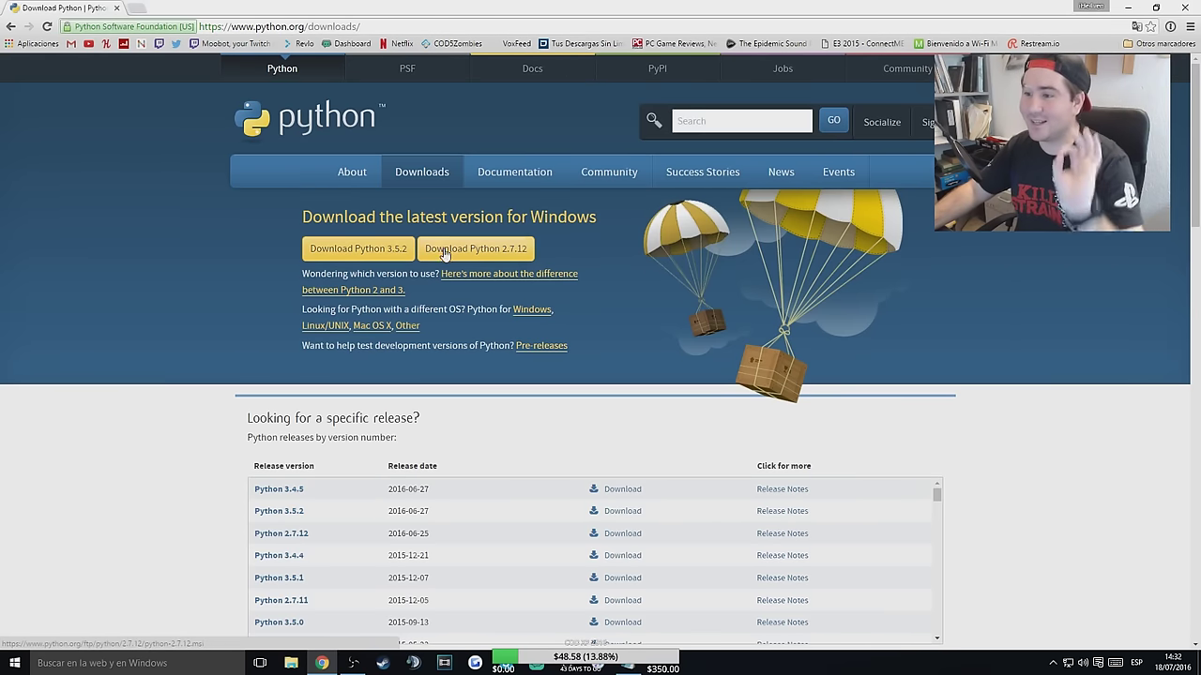
click(502, 253)
click(239, 635)
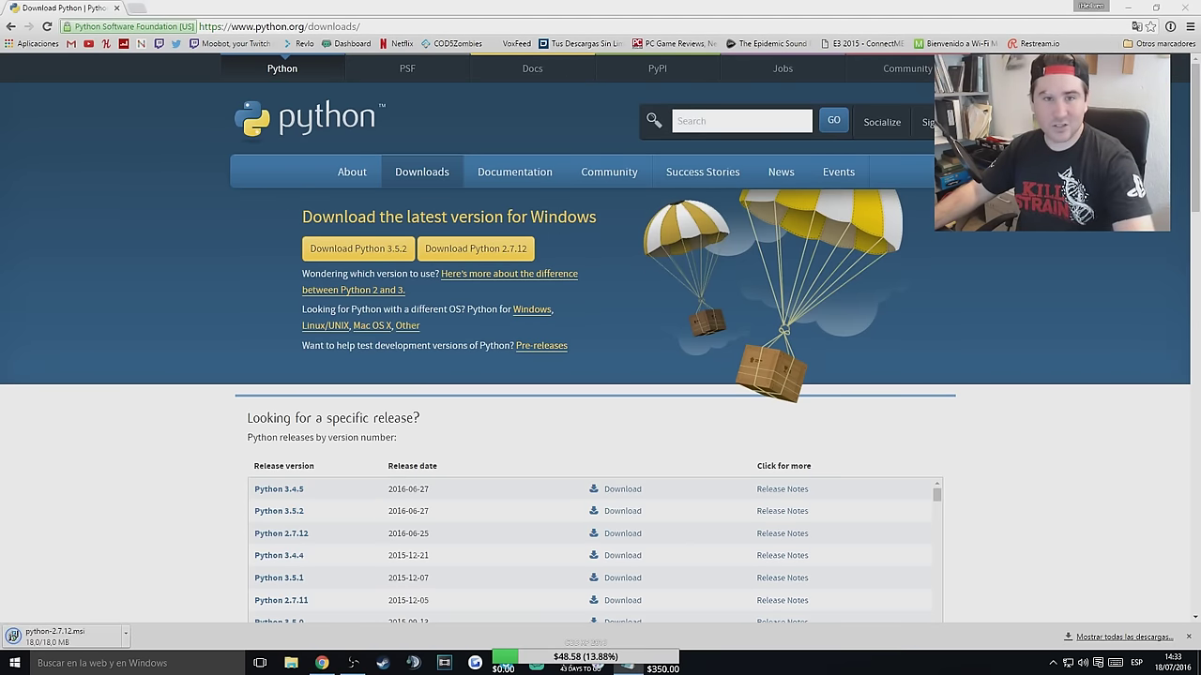
Visit the MEGA download page for get-pip.py in a new tab, then close that tab.
click(137, 12)
key(Return)
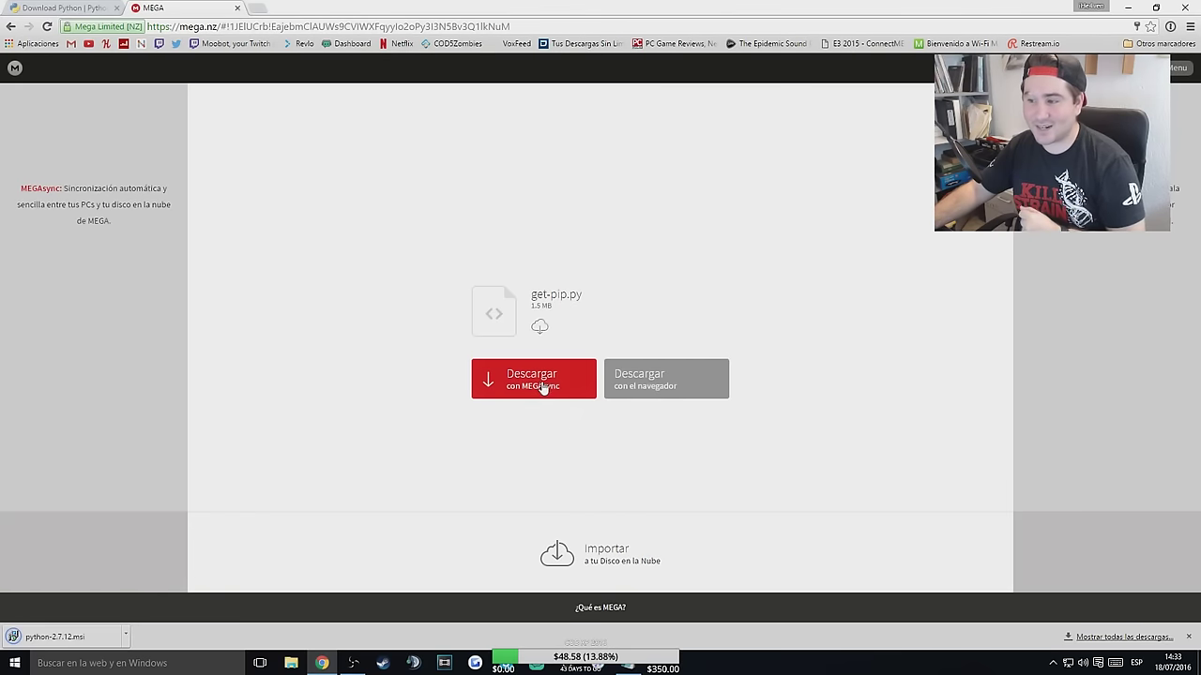
key(ctrl+w)
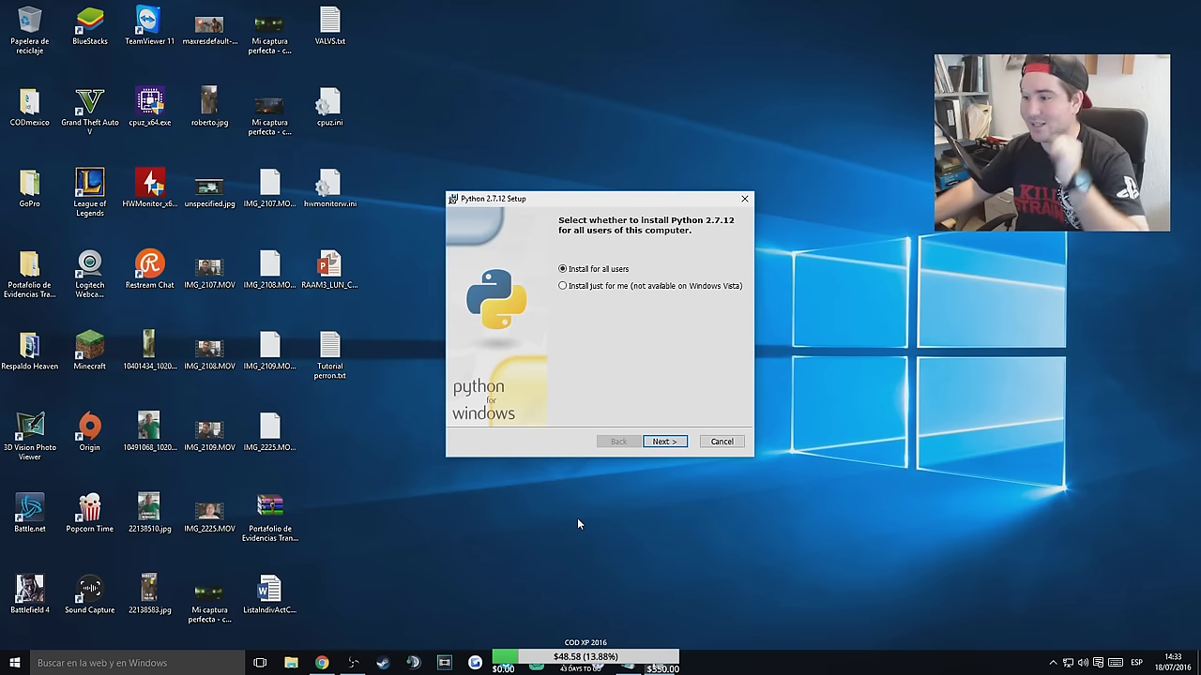
Run the Python 2.7.12 setup for all users with the default C:\Python27 folder, through to Finish.
click(681, 445)
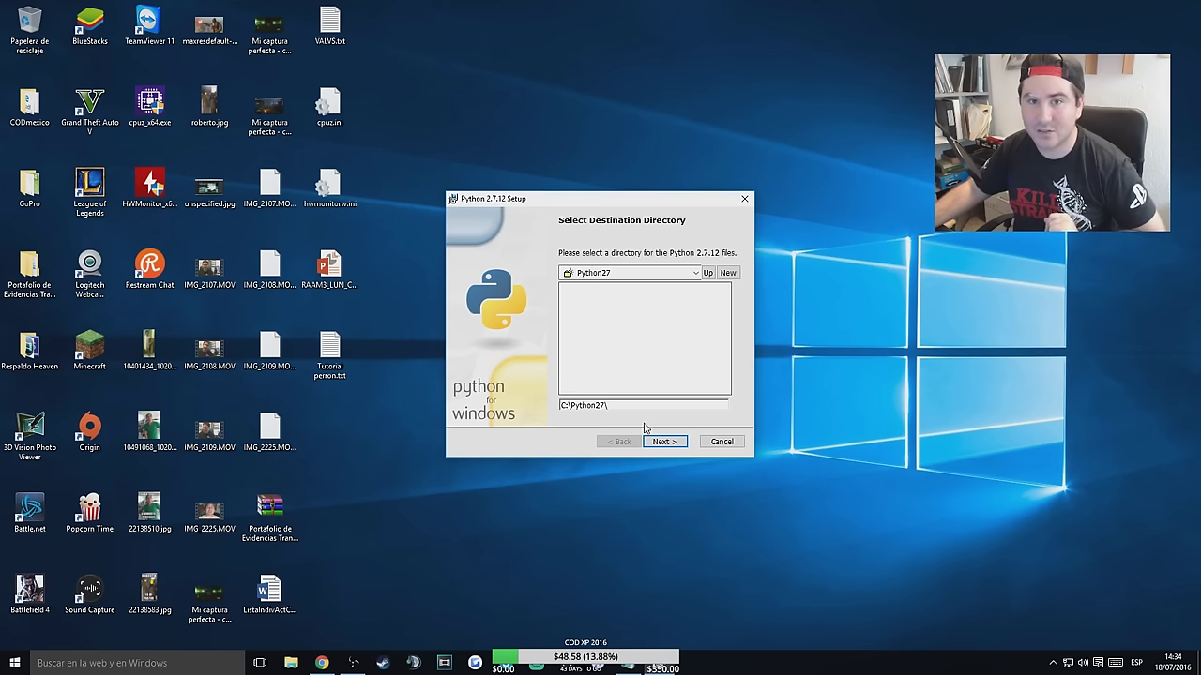
click(673, 450)
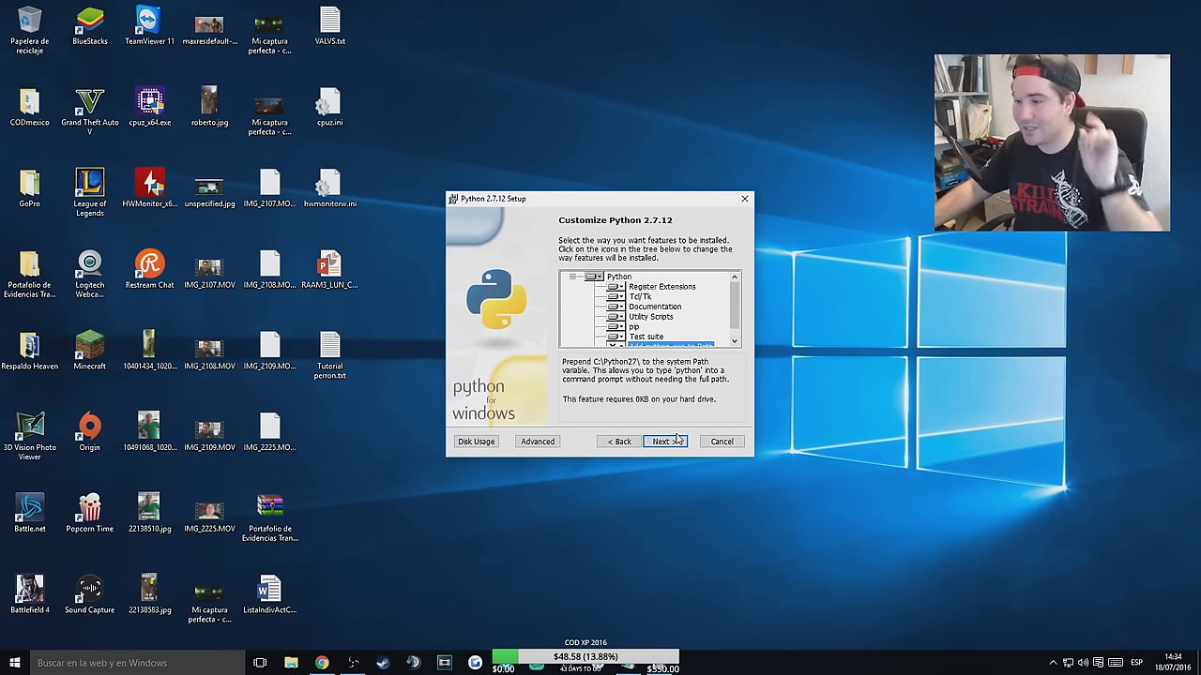
click(669, 443)
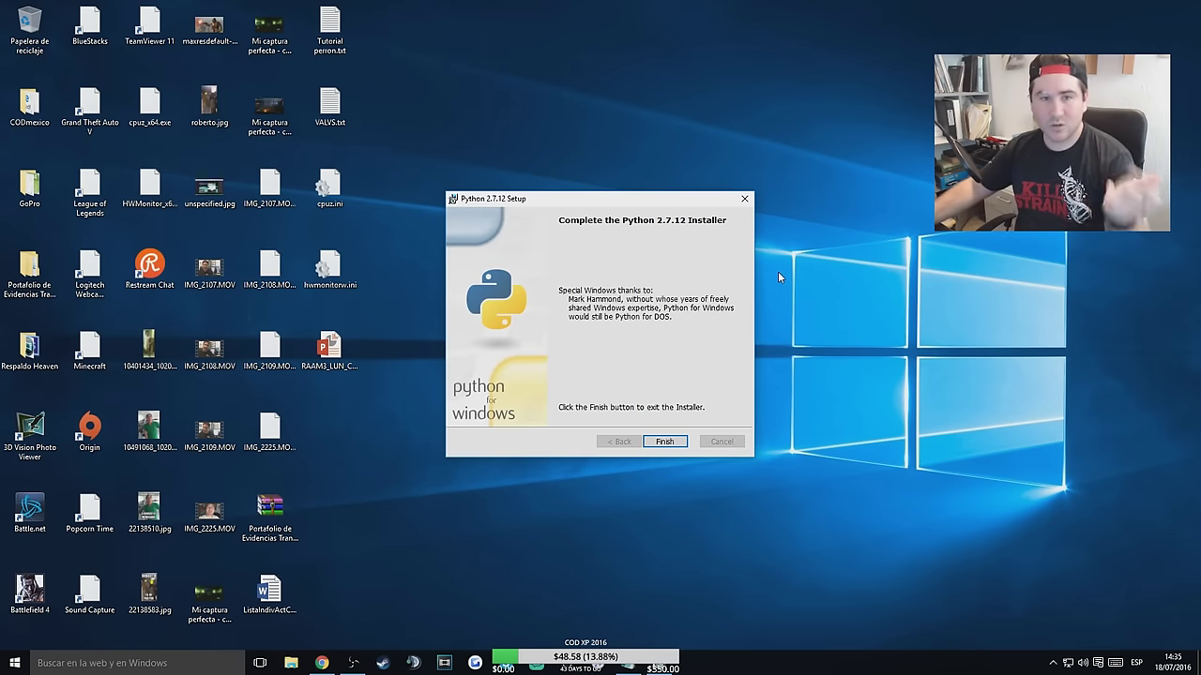
click(662, 443)
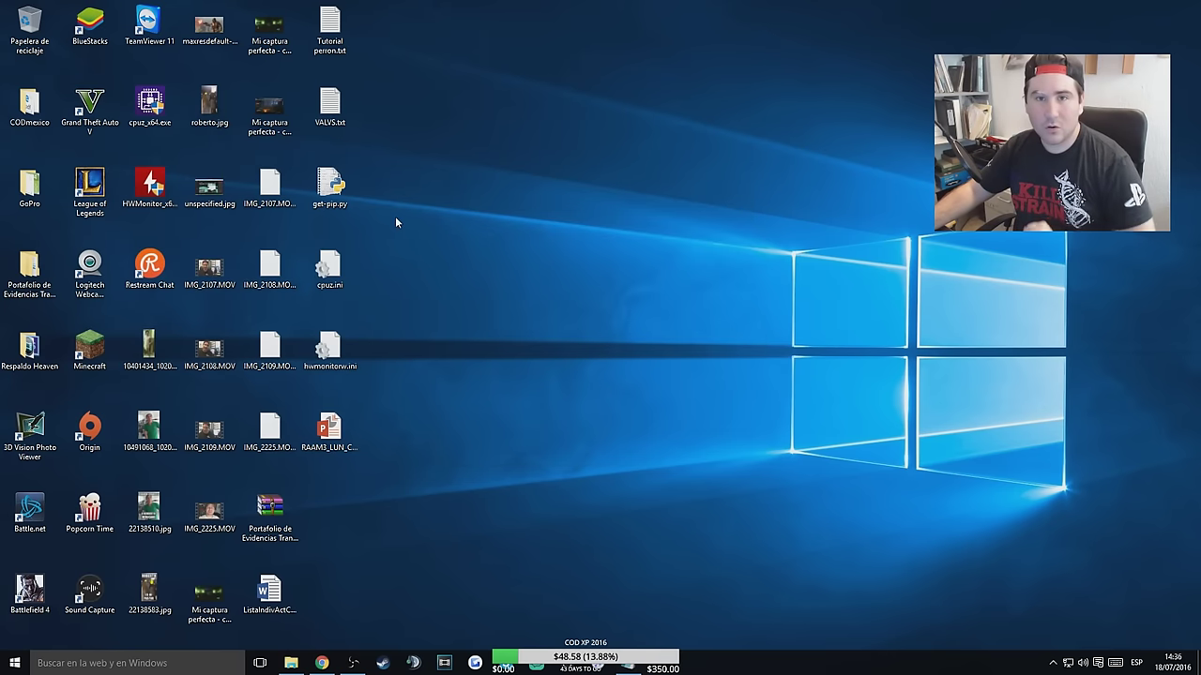
Run get-pip.py to install pip 8.1.2 and wheel 0.29.0, then bring up File Explorer.
double_click(330, 185)
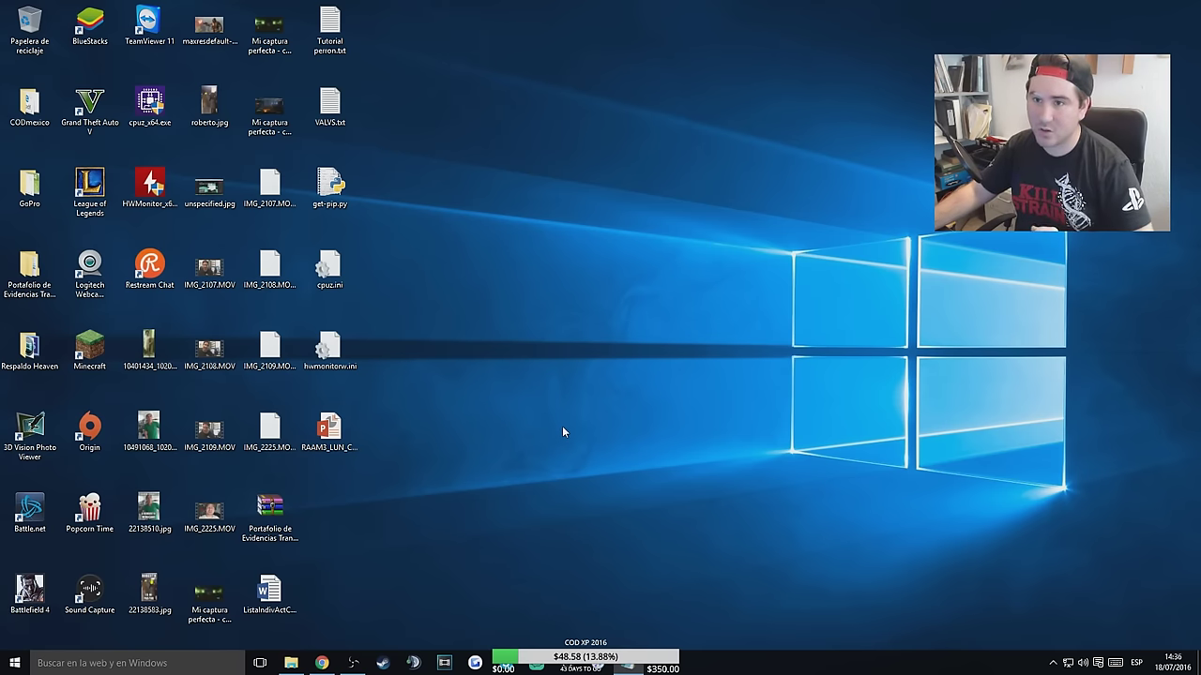
key(alt+Tab)
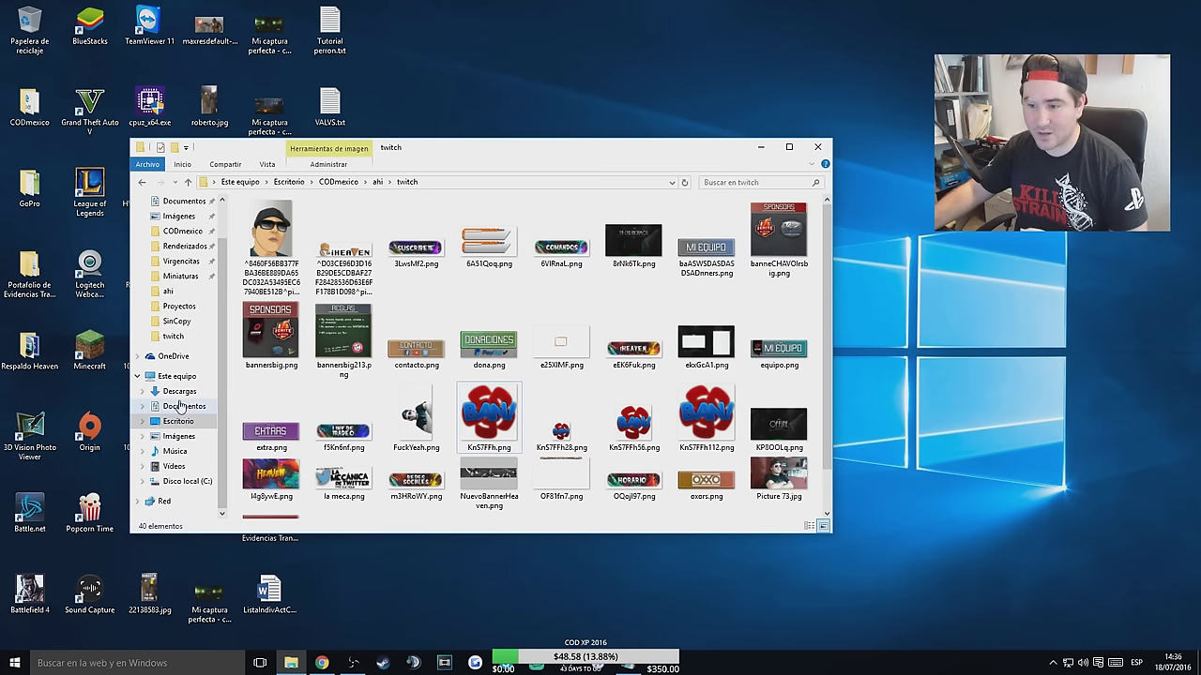
Open the Advanced System Settings from Este equipo's Properties.
click(176, 377)
right_click(173, 379)
click(236, 536)
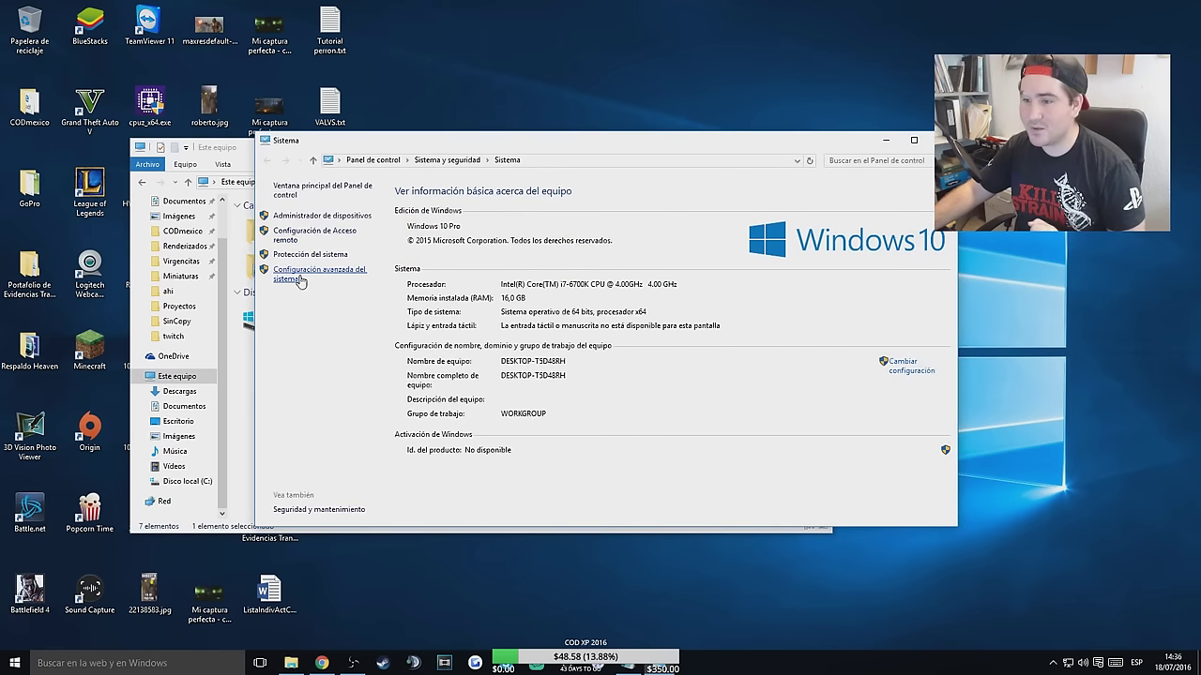
click(300, 280)
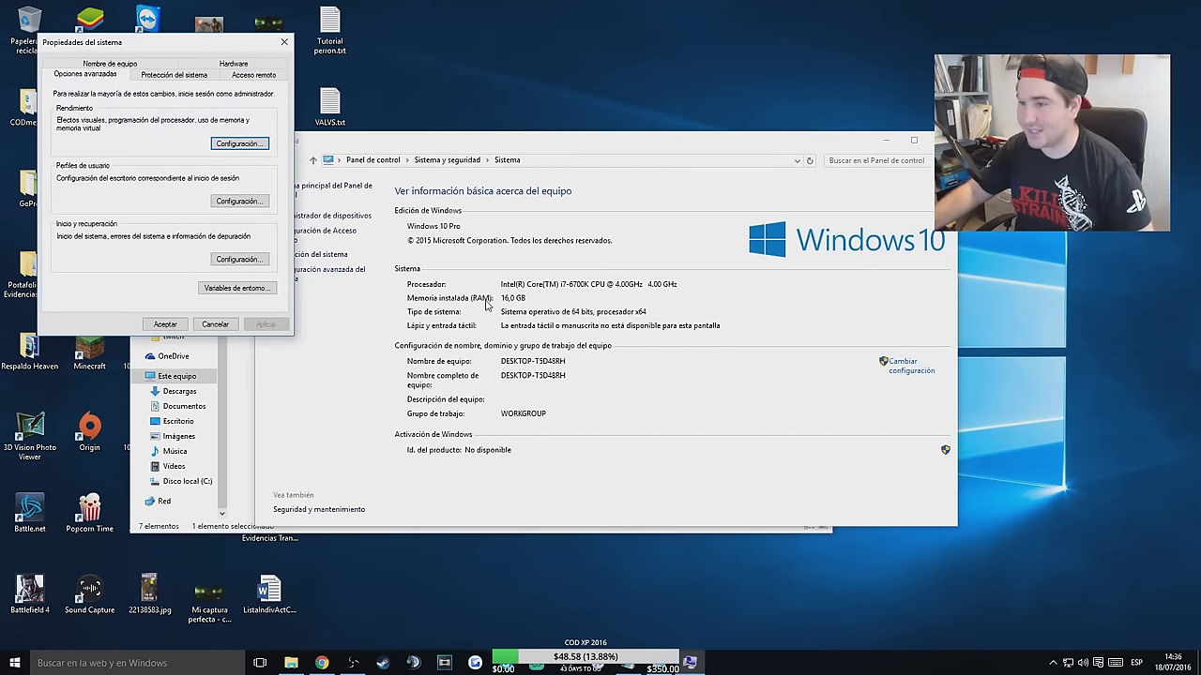
drag(161, 44, 642, 70)
Edit the system Path environment variable and add a new blank entry.
click(705, 315)
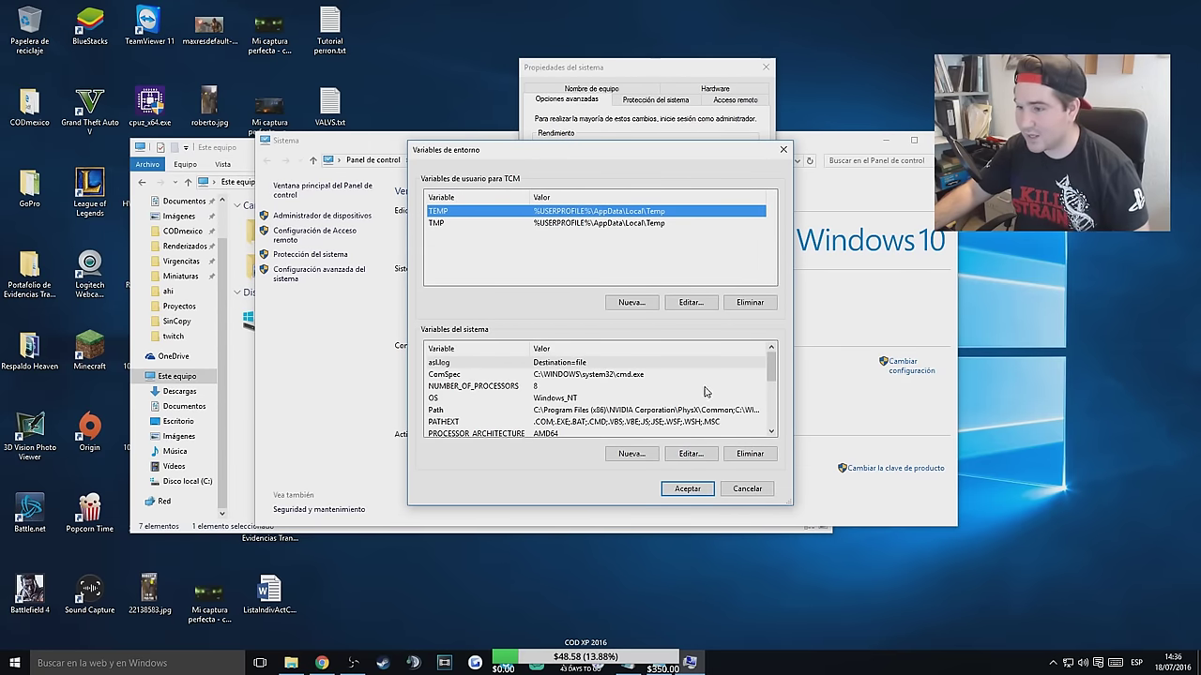
click(514, 412)
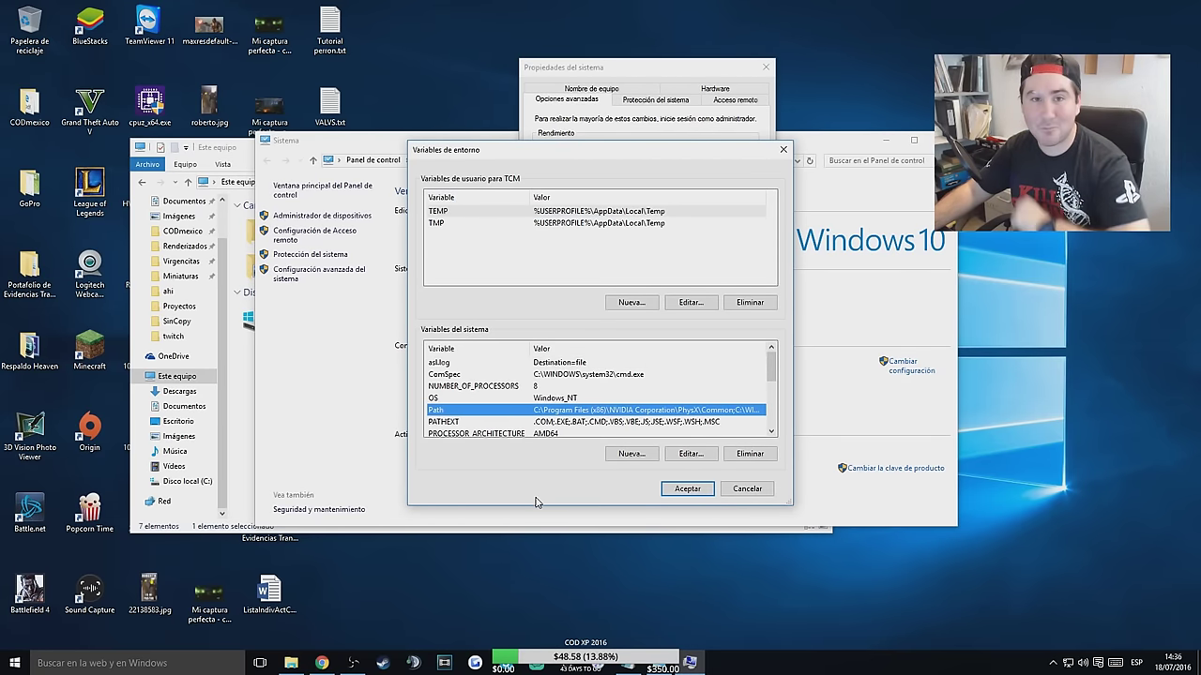
click(691, 454)
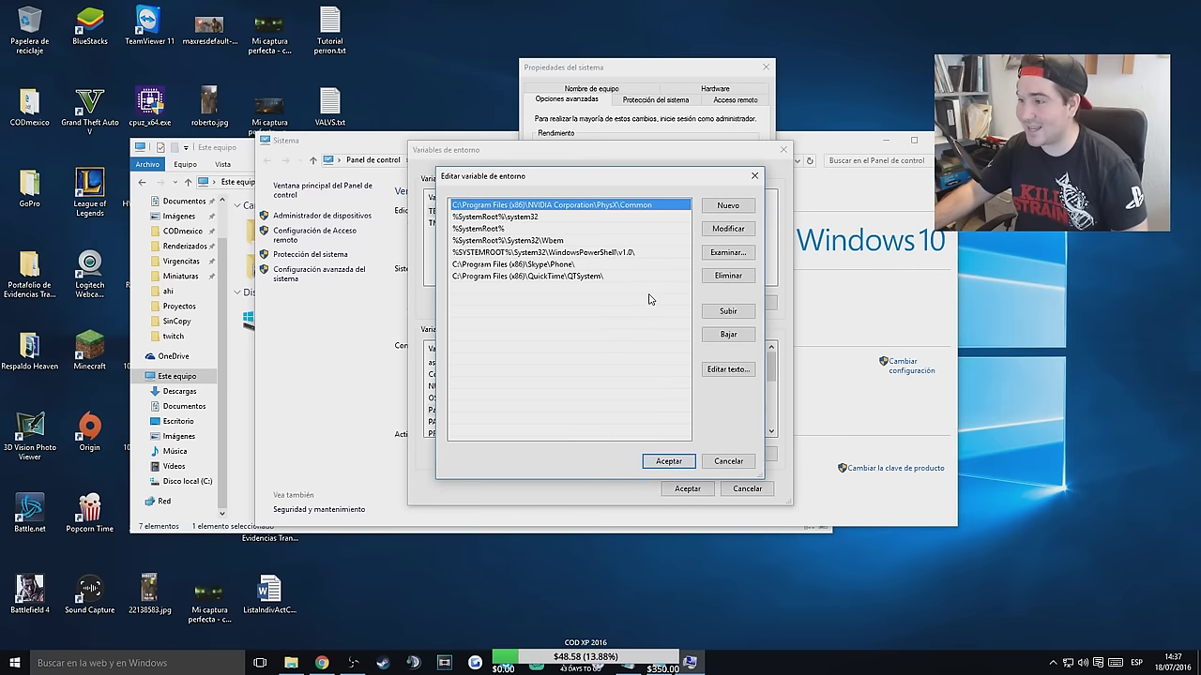
click(728, 206)
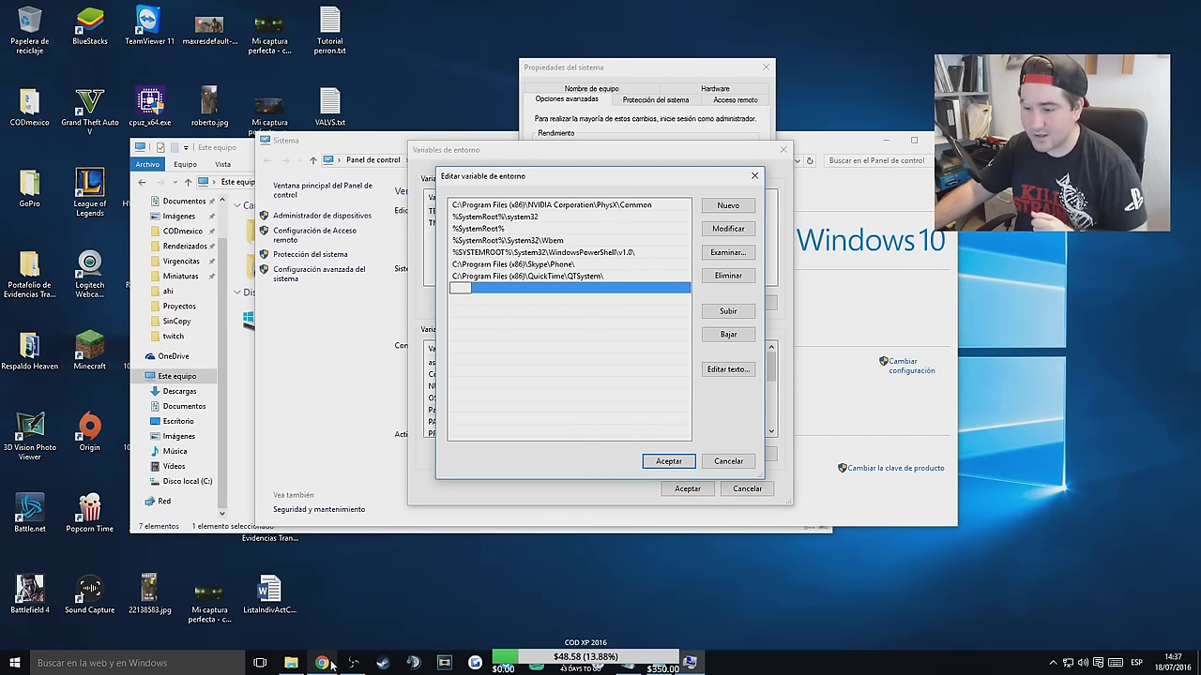
click(290, 663)
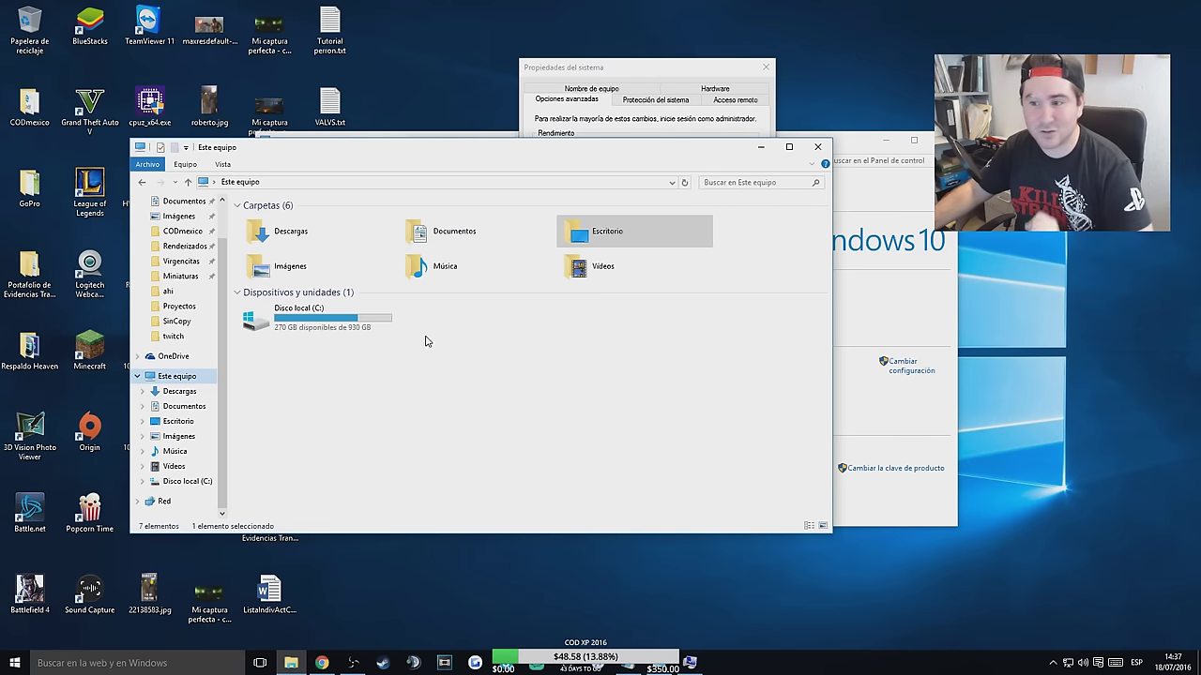
Add C:\Python27 to the system Path, copying the folder path from File Explorer.
double_click(308, 325)
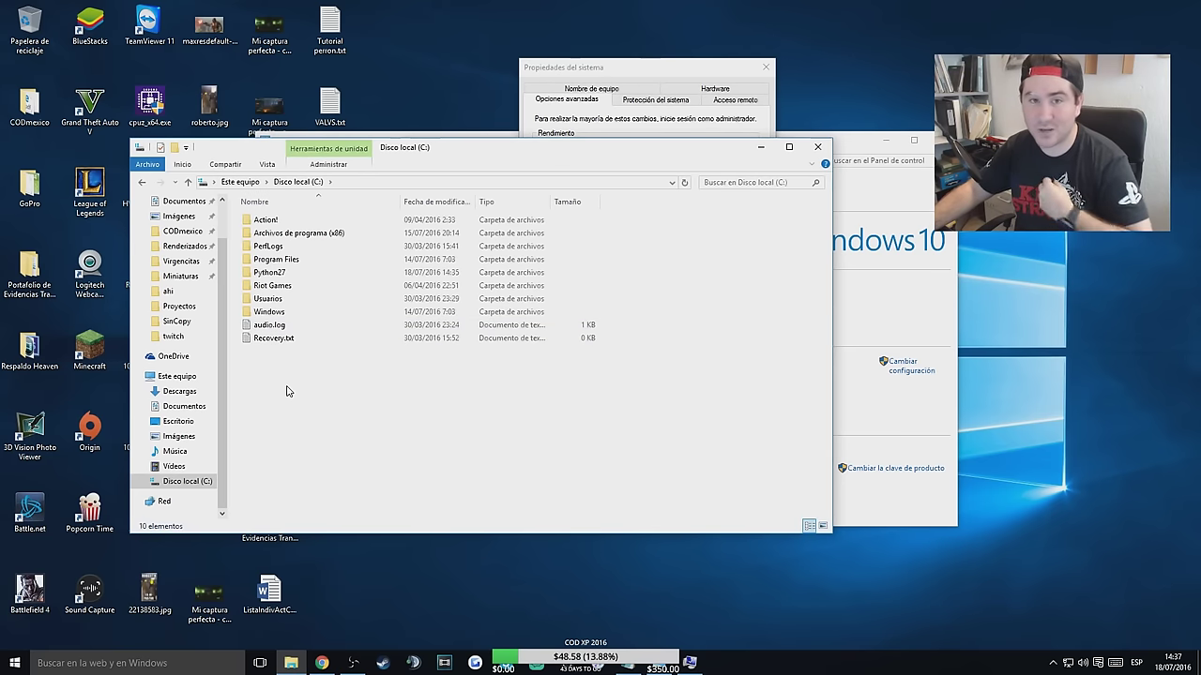
double_click(271, 273)
key(alt+d)
key(ctrl+c)
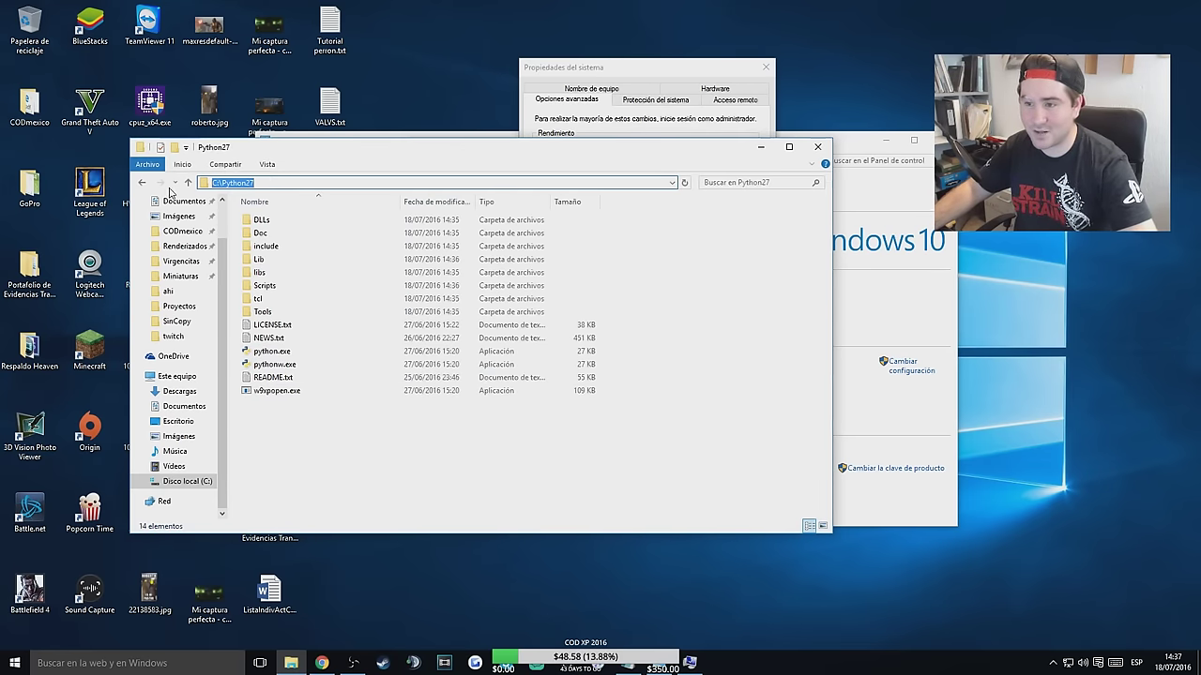
key(alt+Tab)
click(715, 205)
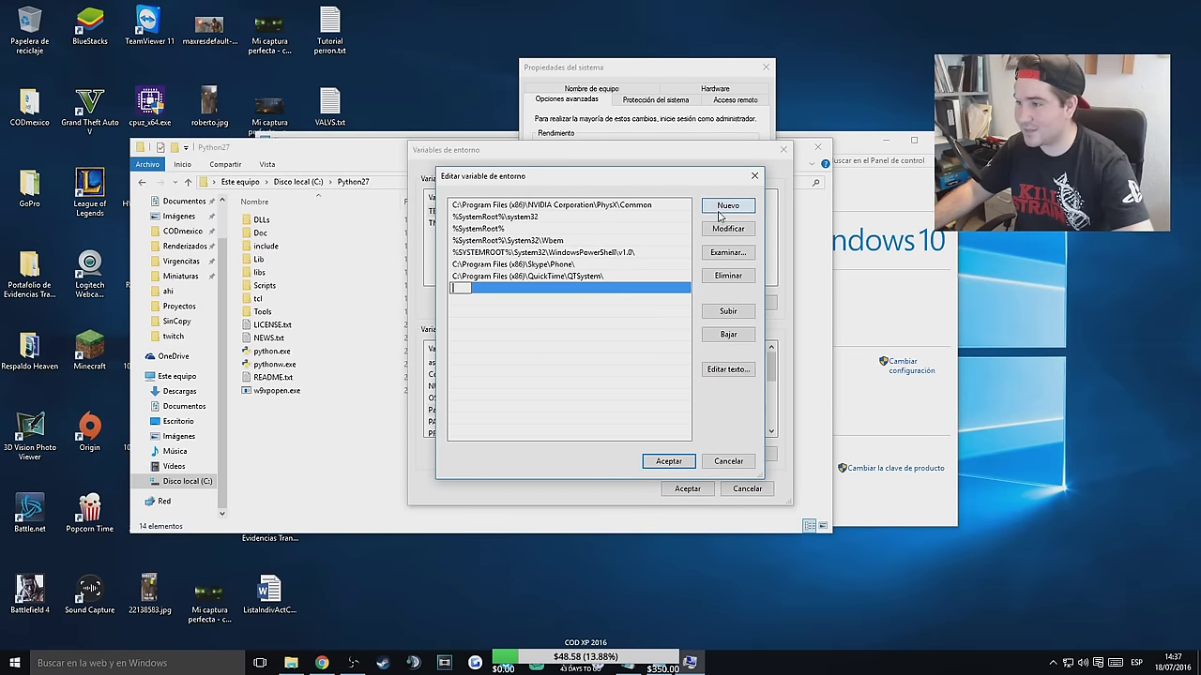
key(ctrl+v)
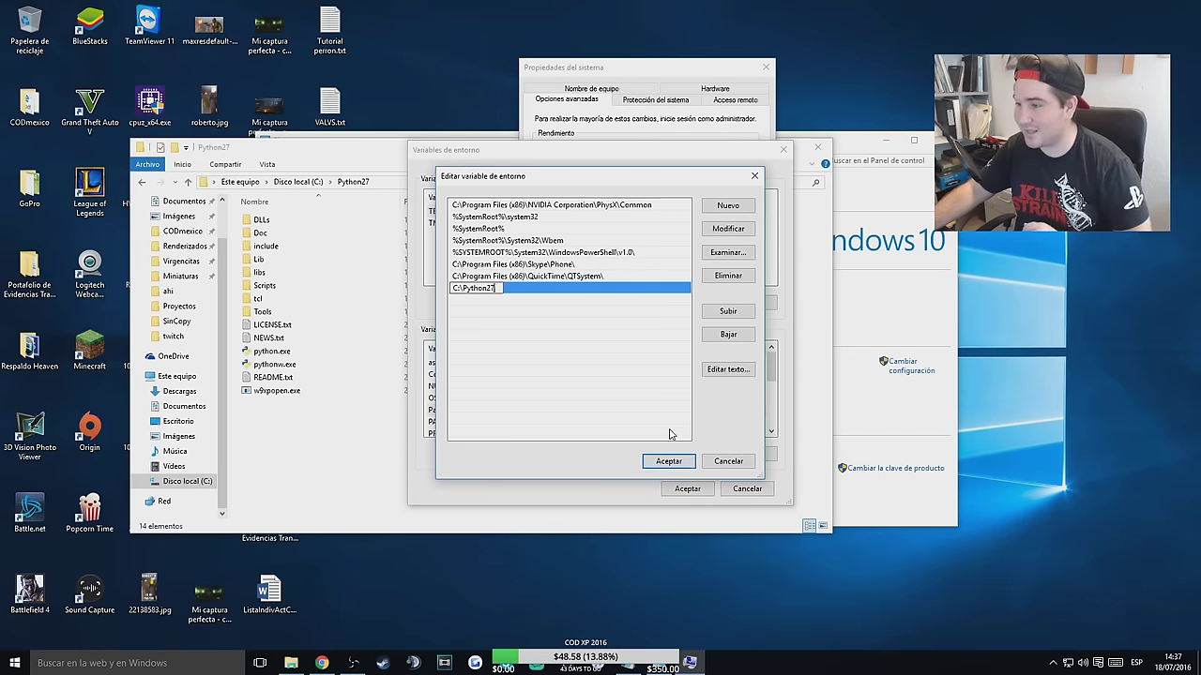
click(670, 459)
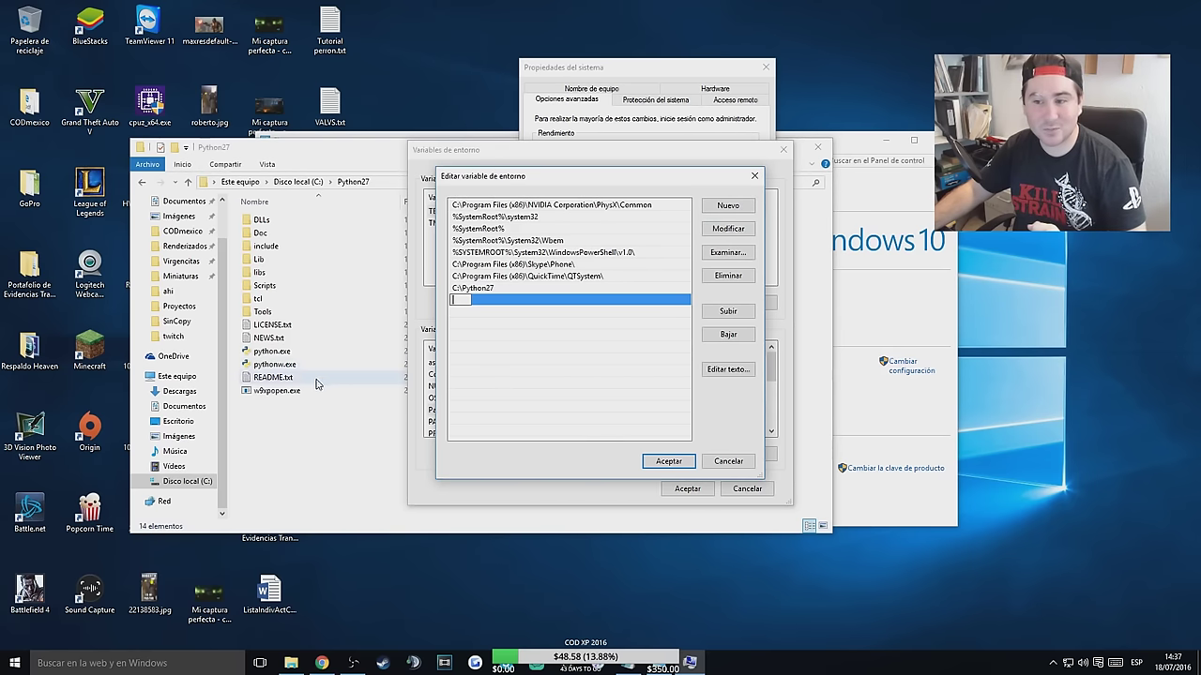
Add C:\Python27\Scripts as another system Path entry.
click(319, 454)
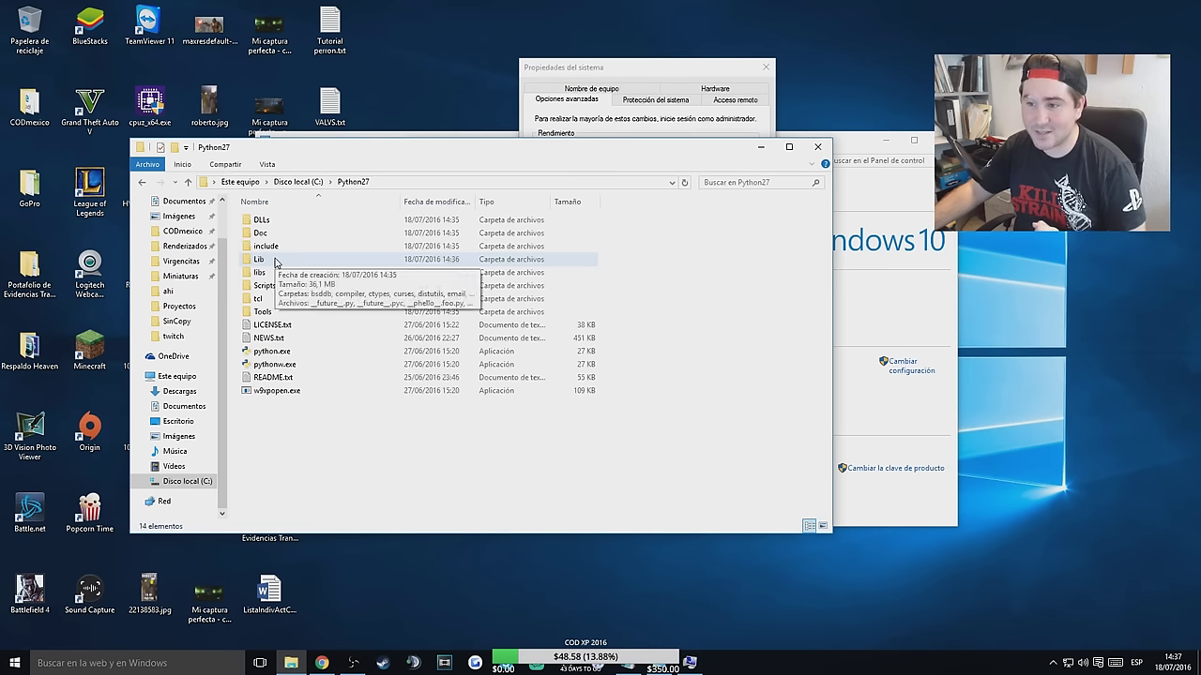
click(271, 285)
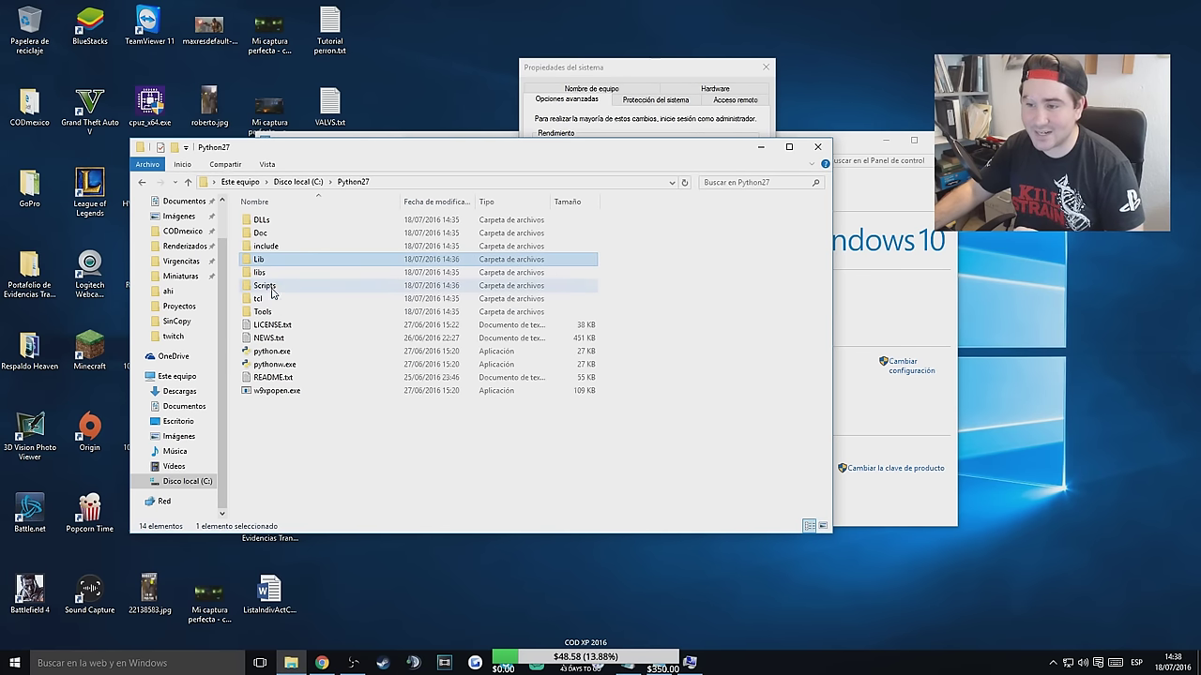
double_click(271, 285)
click(269, 285)
click(447, 182)
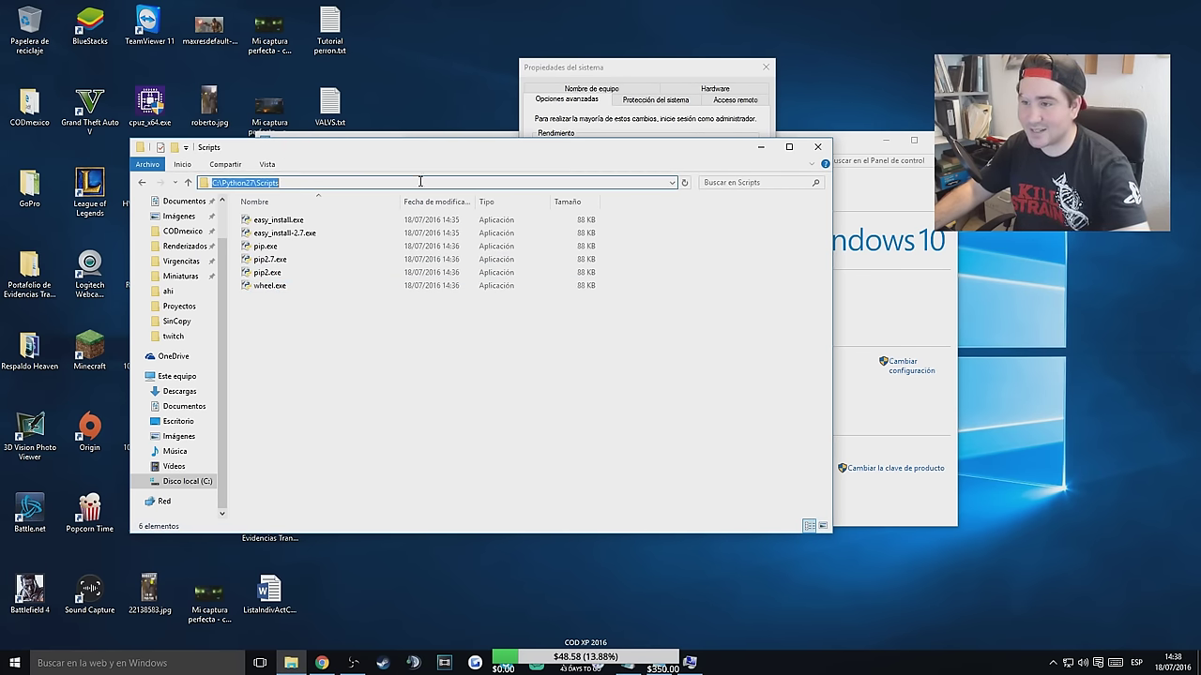
click(312, 183)
drag(323, 185, 201, 194)
key(ctrl+c)
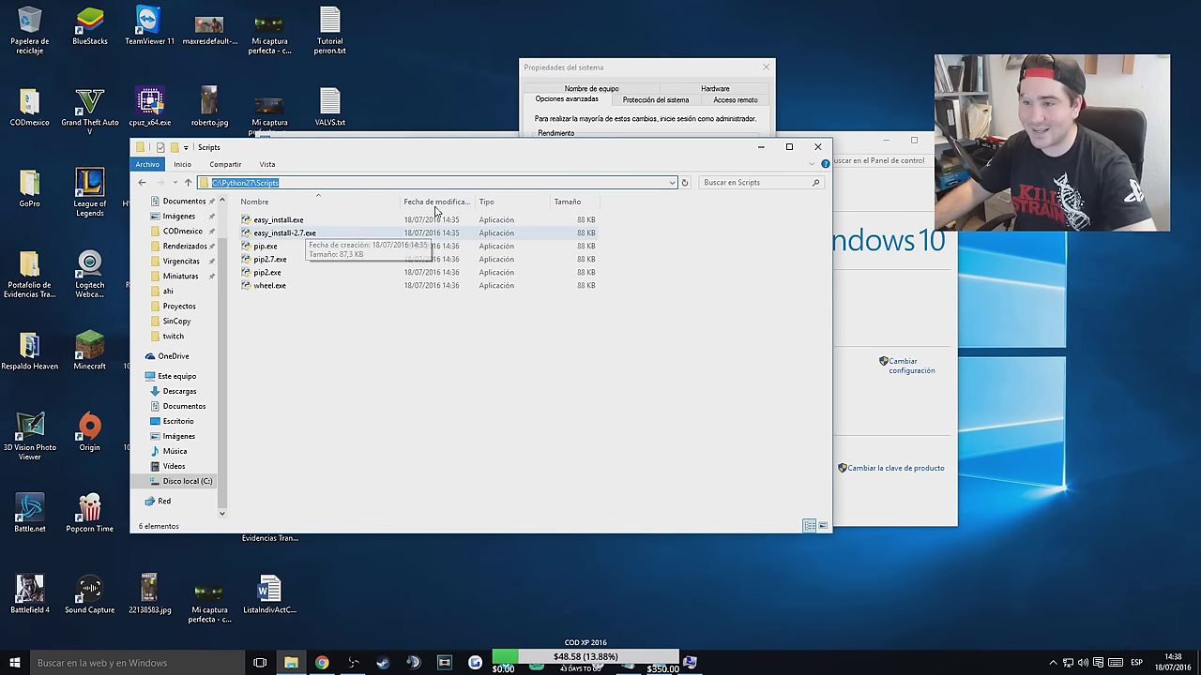
click(638, 86)
click(728, 205)
key(ctrl+v)
click(617, 319)
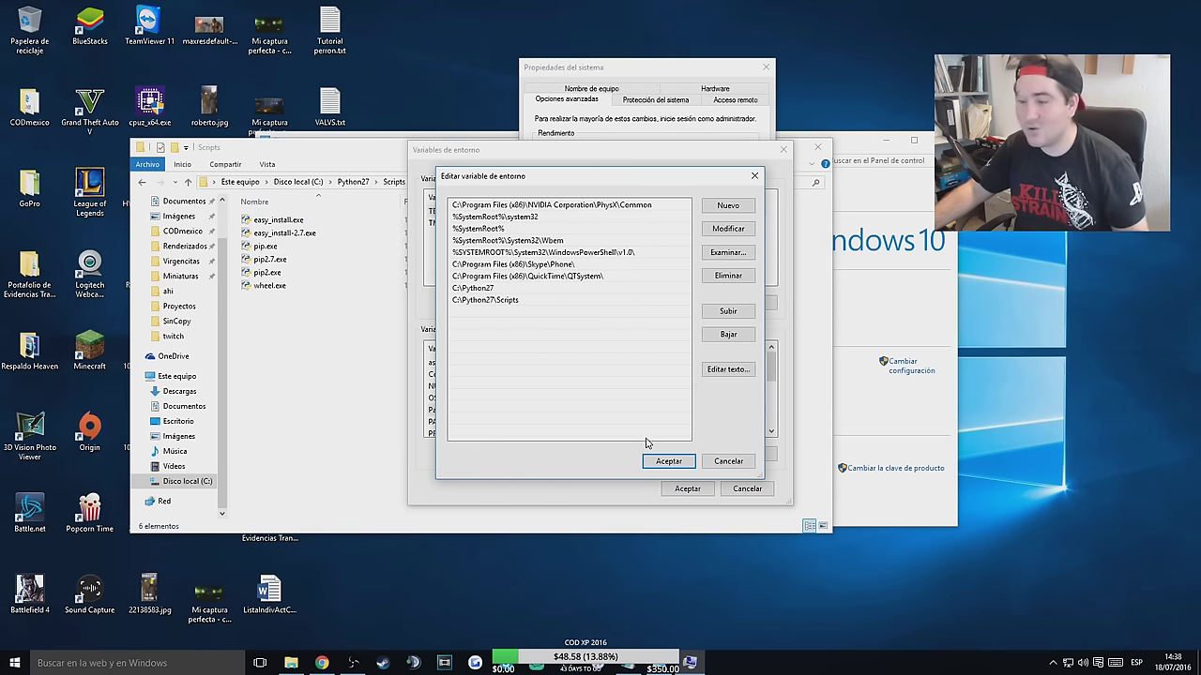
Save the Path changes and close the settings and Explorer windows.
click(669, 461)
click(688, 488)
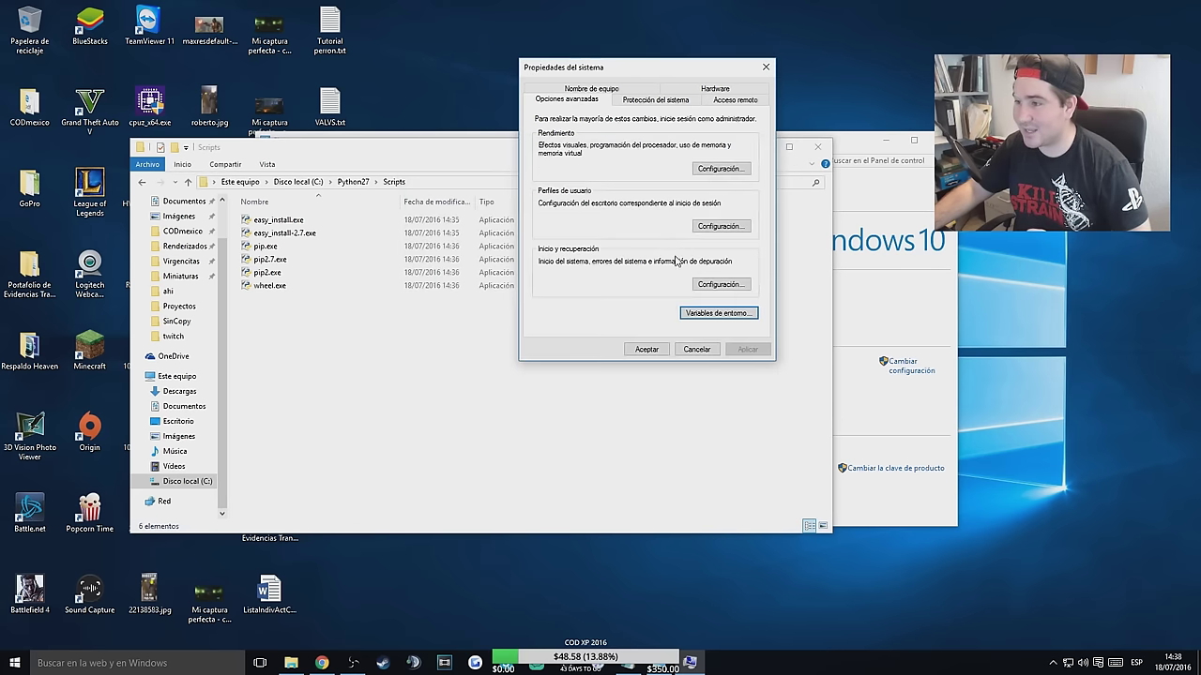
click(701, 350)
click(812, 149)
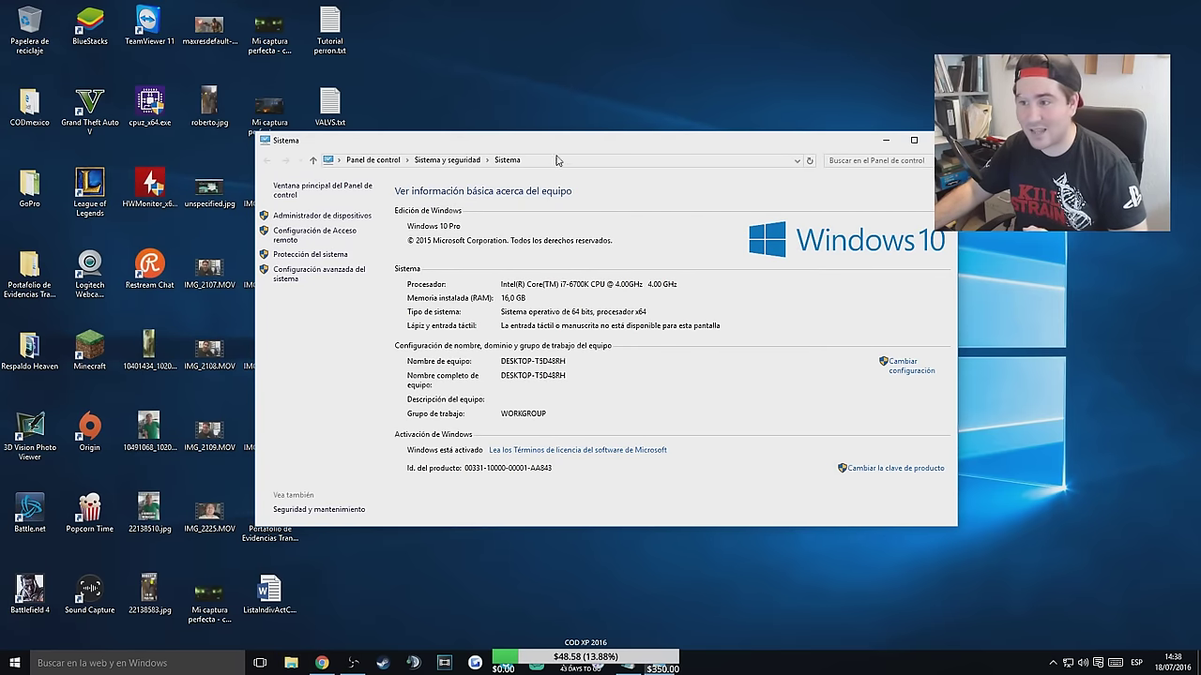
click(941, 139)
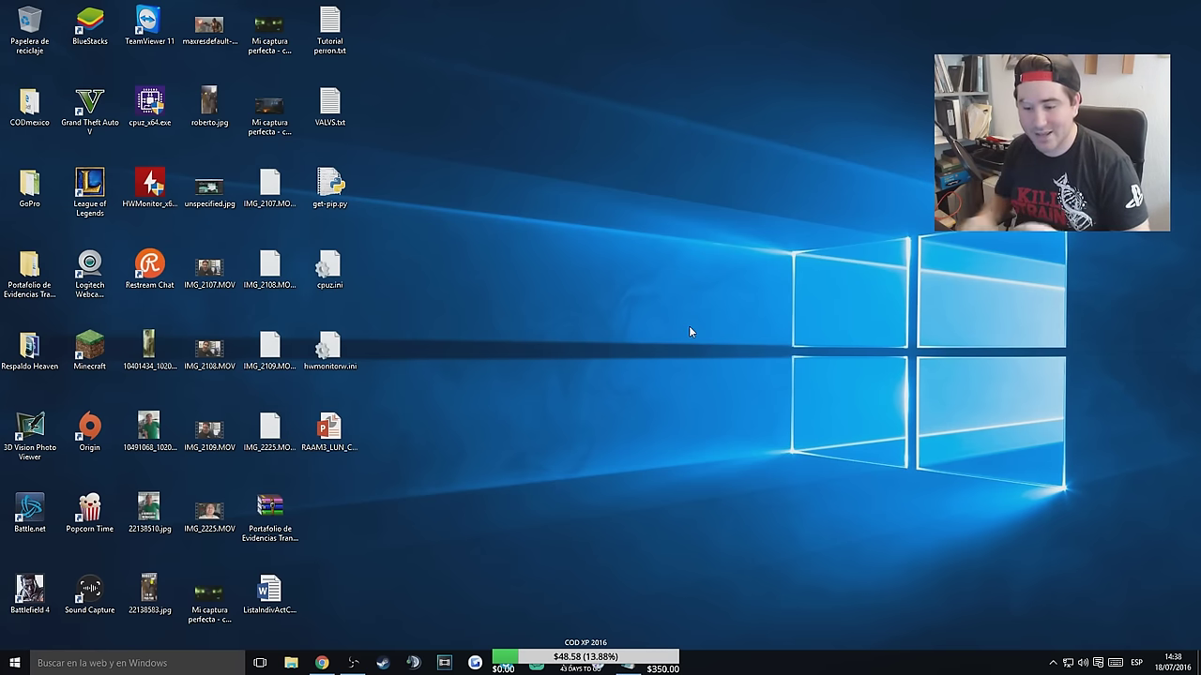
Open a Command Prompt via the Run dialog with cmd.
click(14, 664)
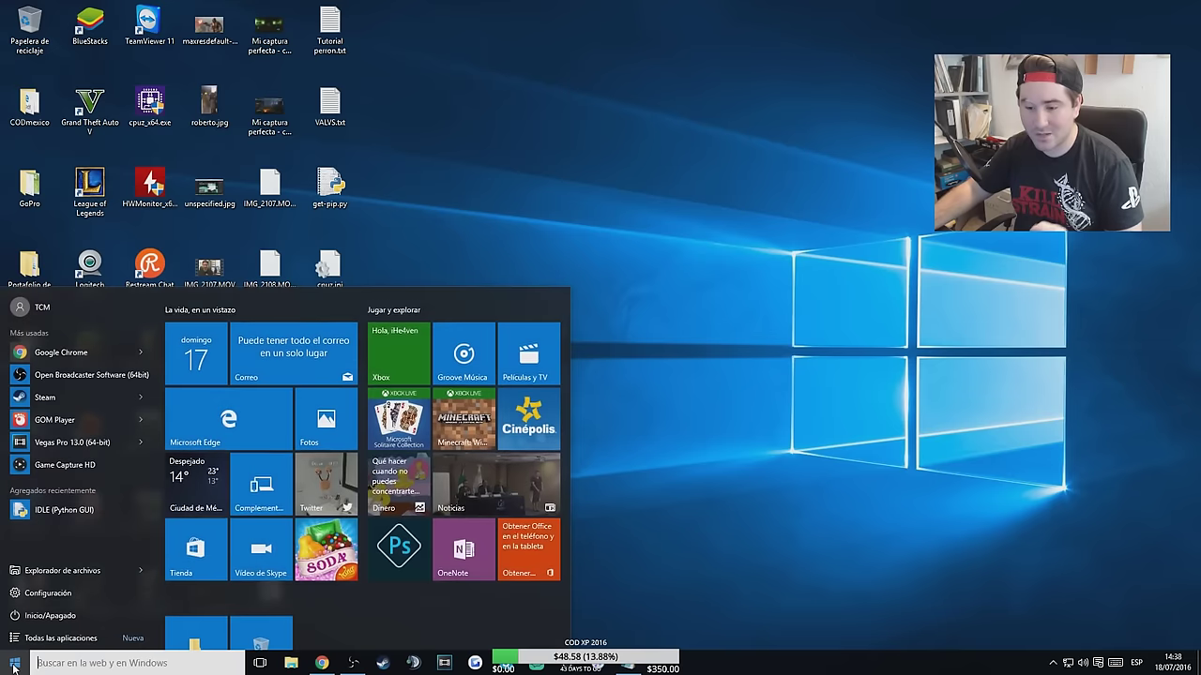
click(112, 664)
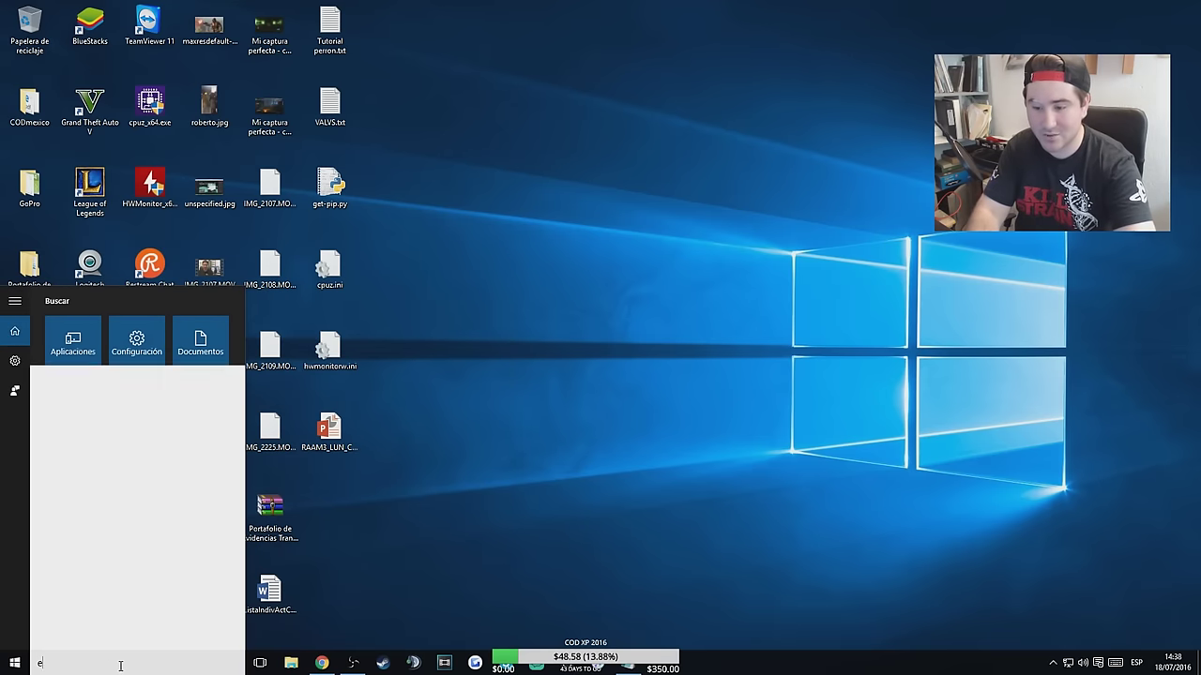
text(eje)
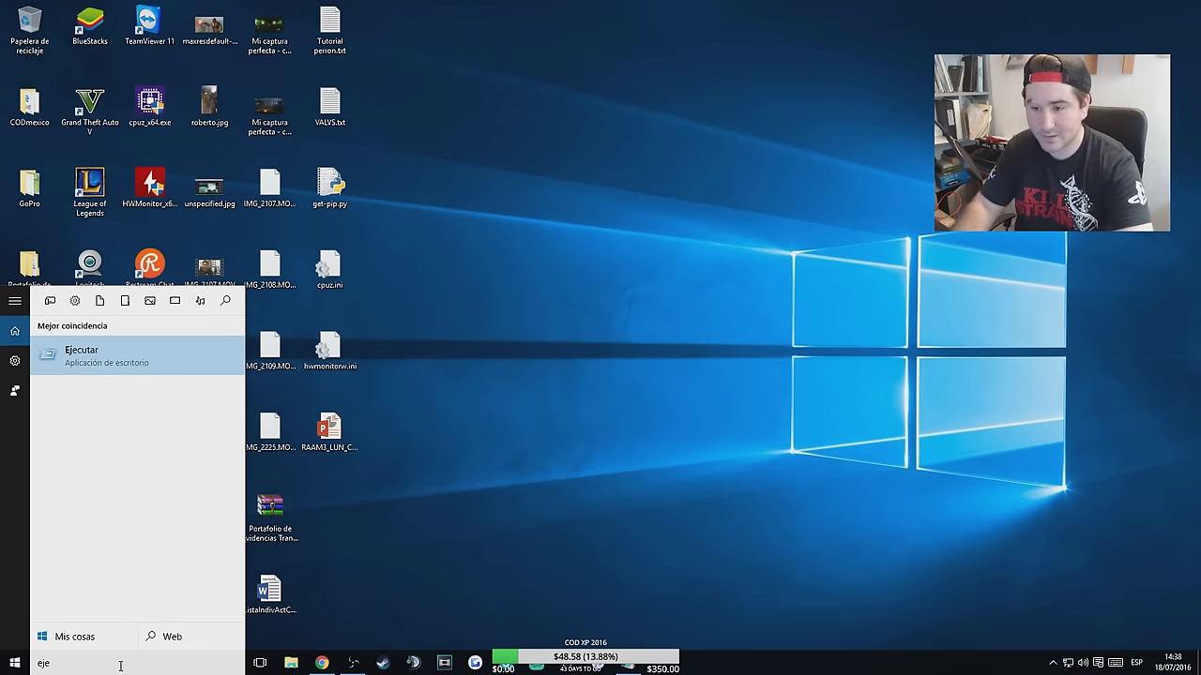
text(c)
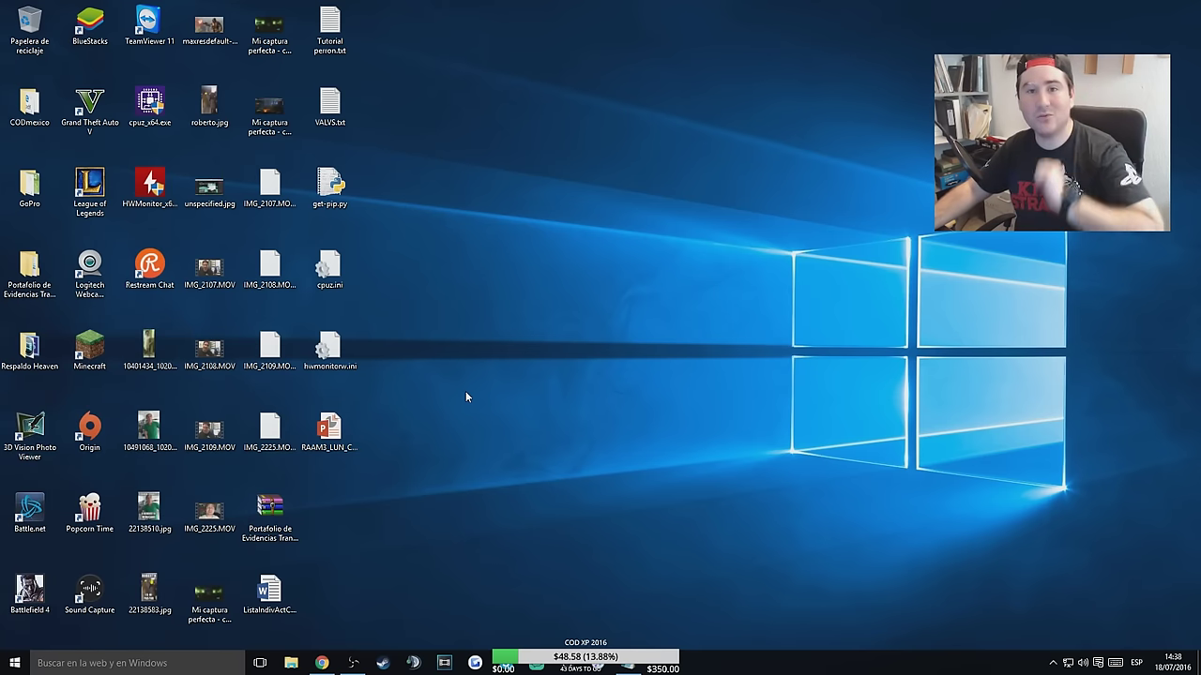
key(g)
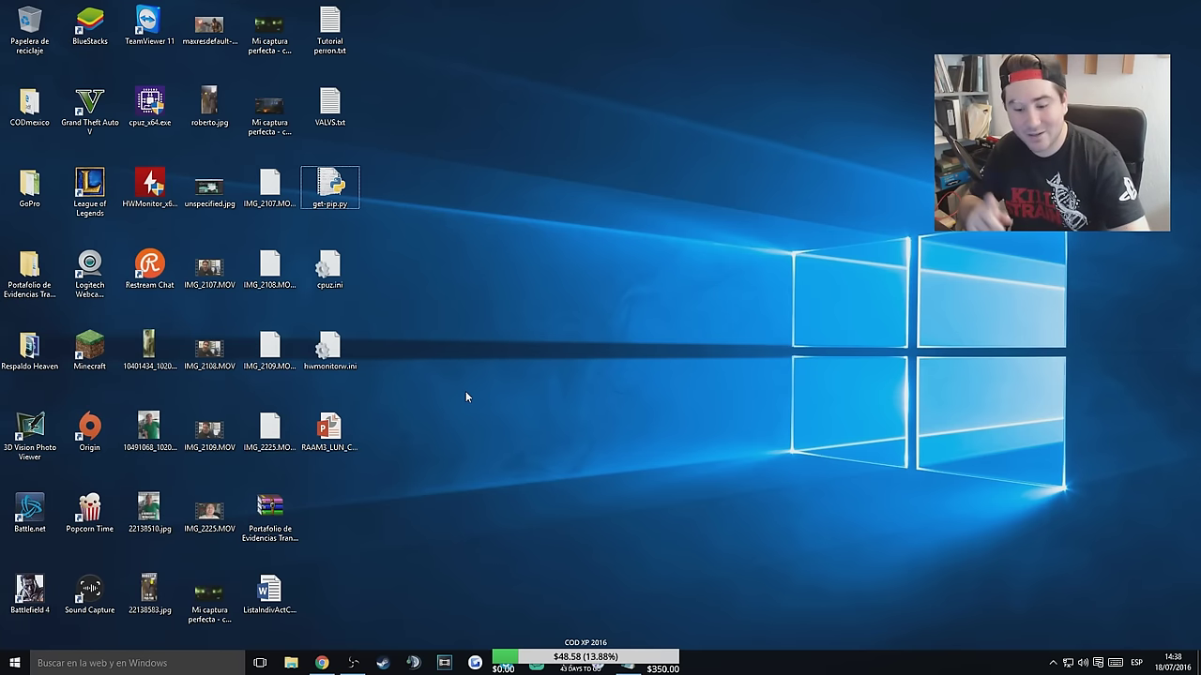
key(super+r)
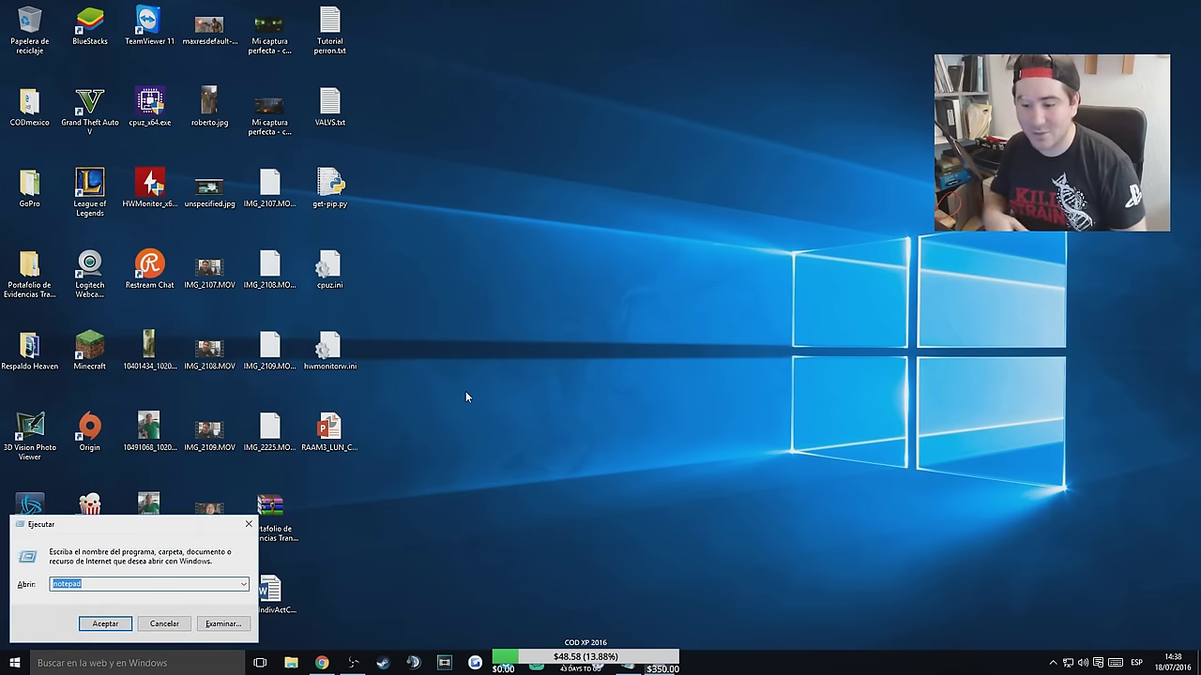
drag(151, 529, 664, 202)
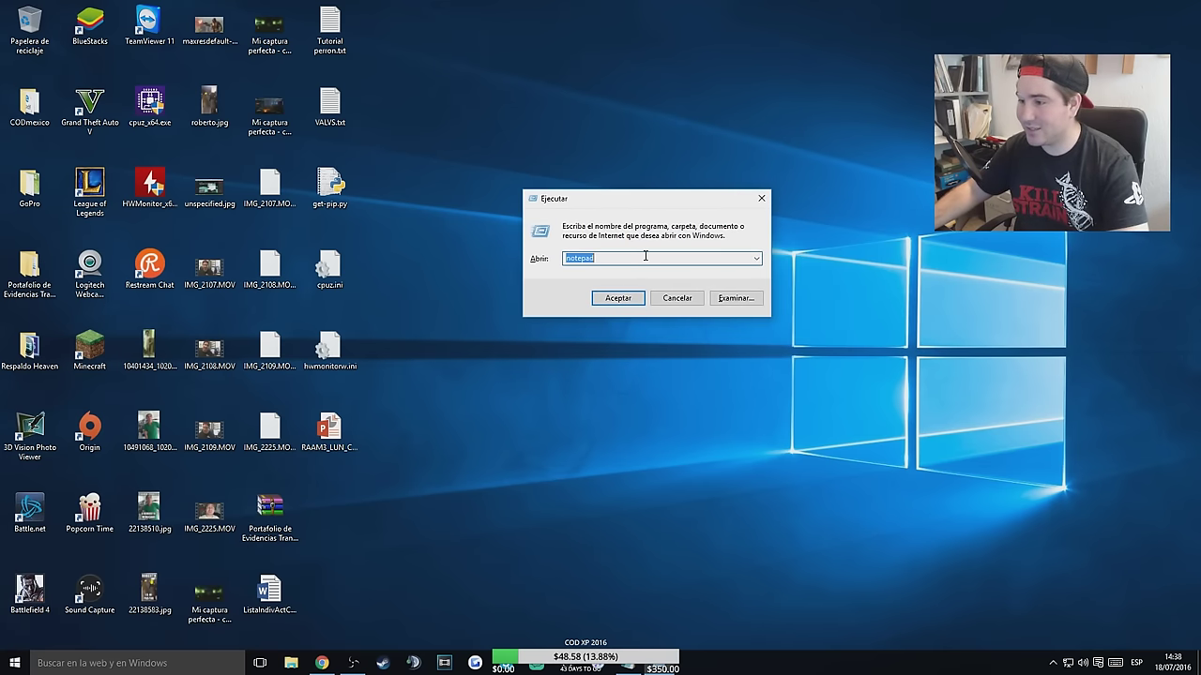
text(cmd)
key(Return)
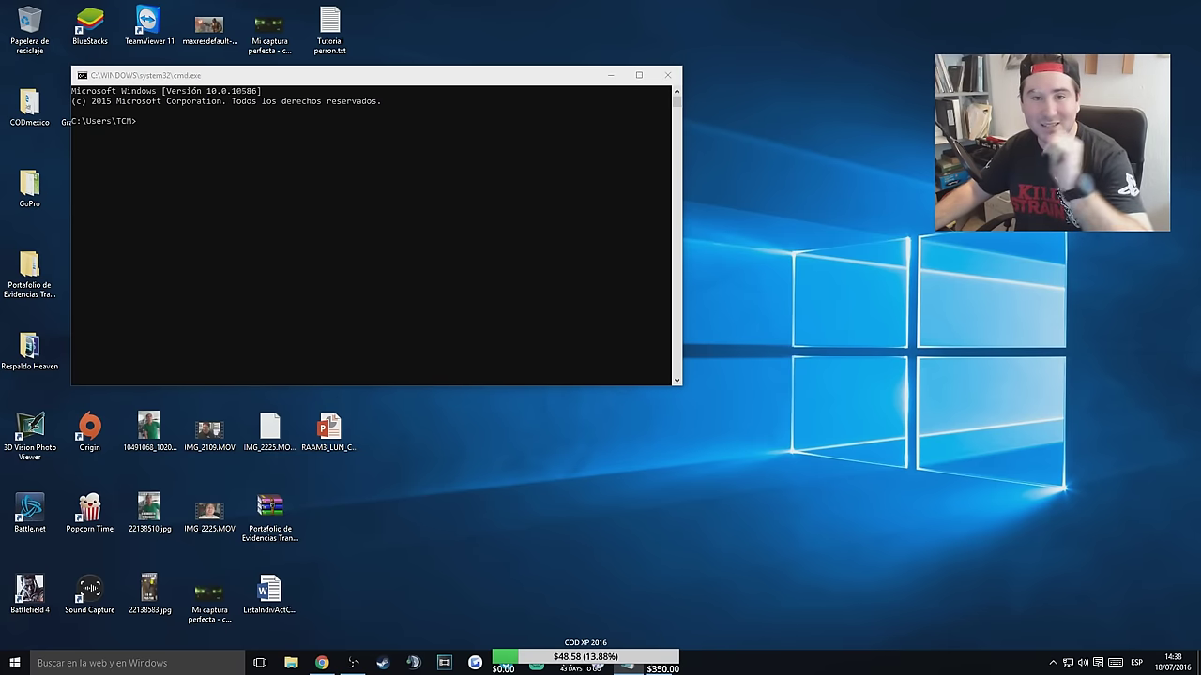
Run 'pip install protobuf geopy requests s2sphere' and close the console when done.
click(198, 131)
click(159, 130)
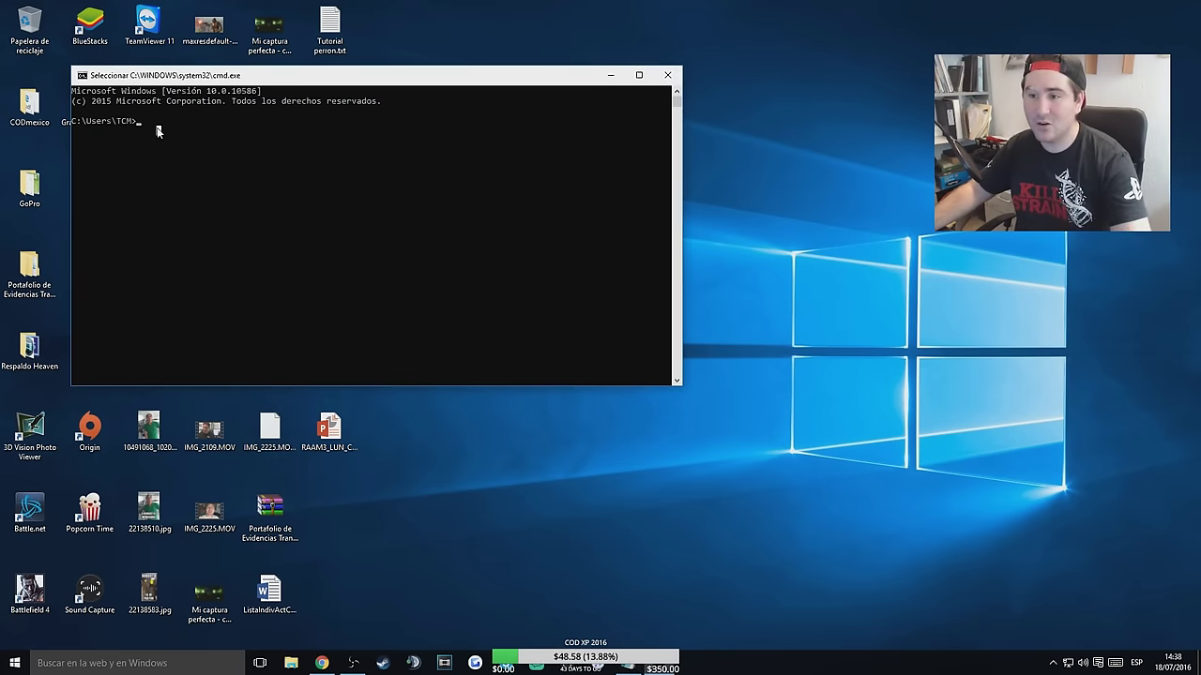
right_click(202, 190)
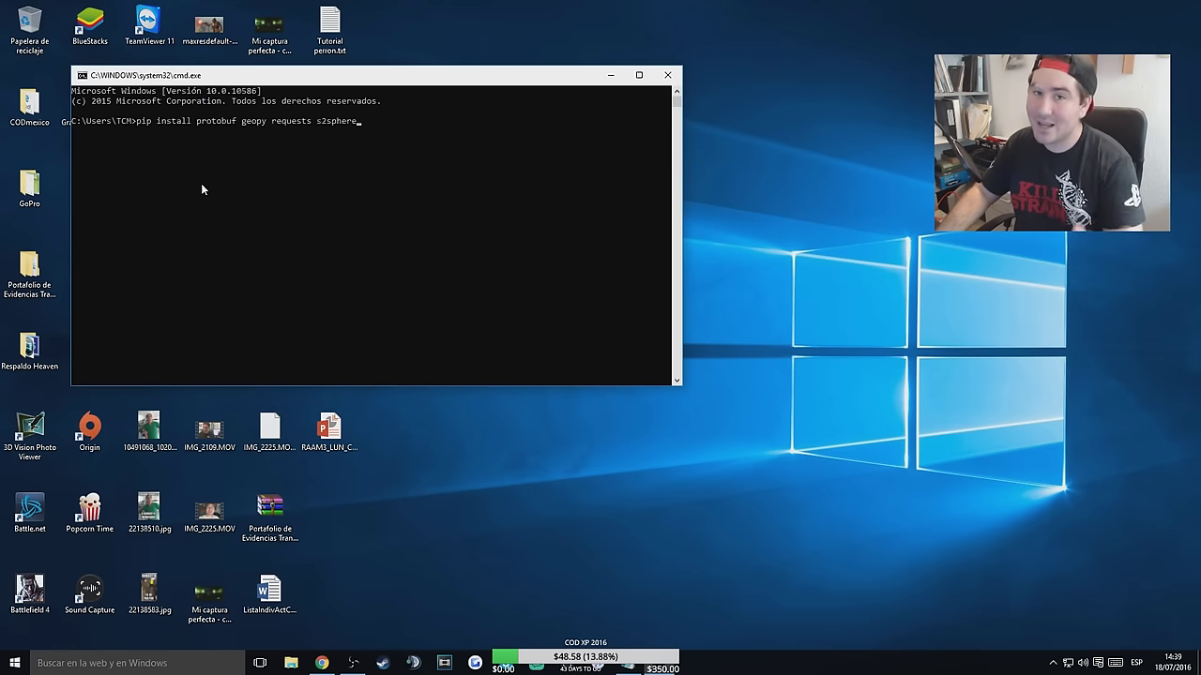
key(Return)
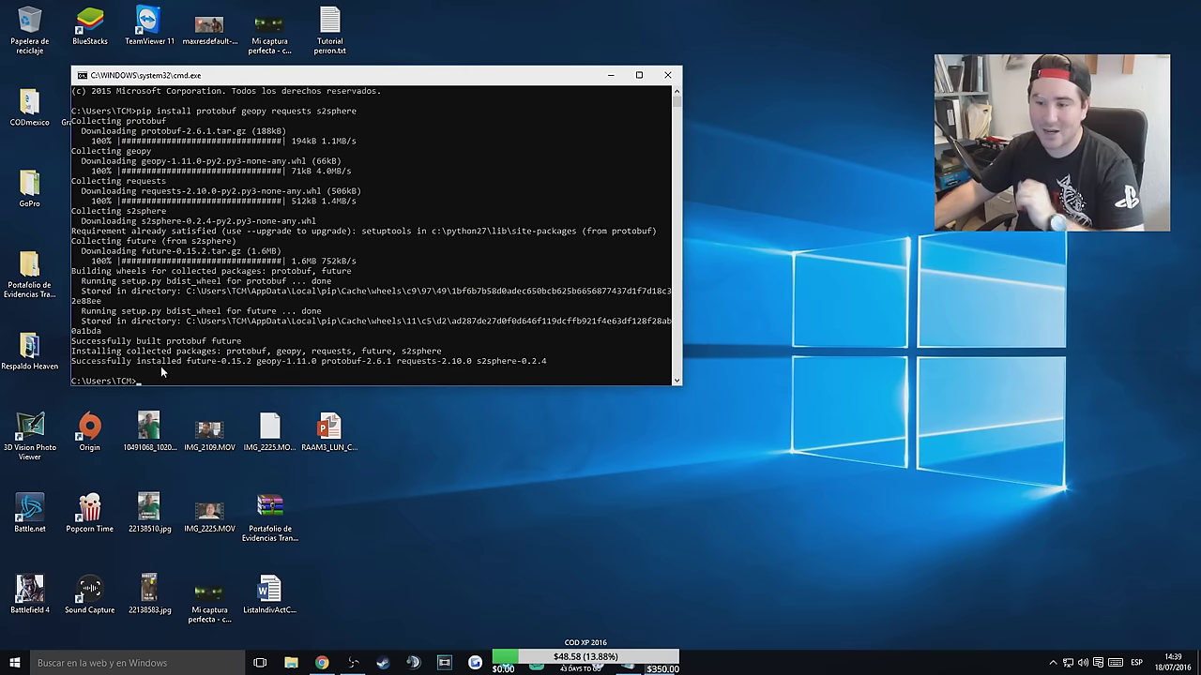
click(664, 81)
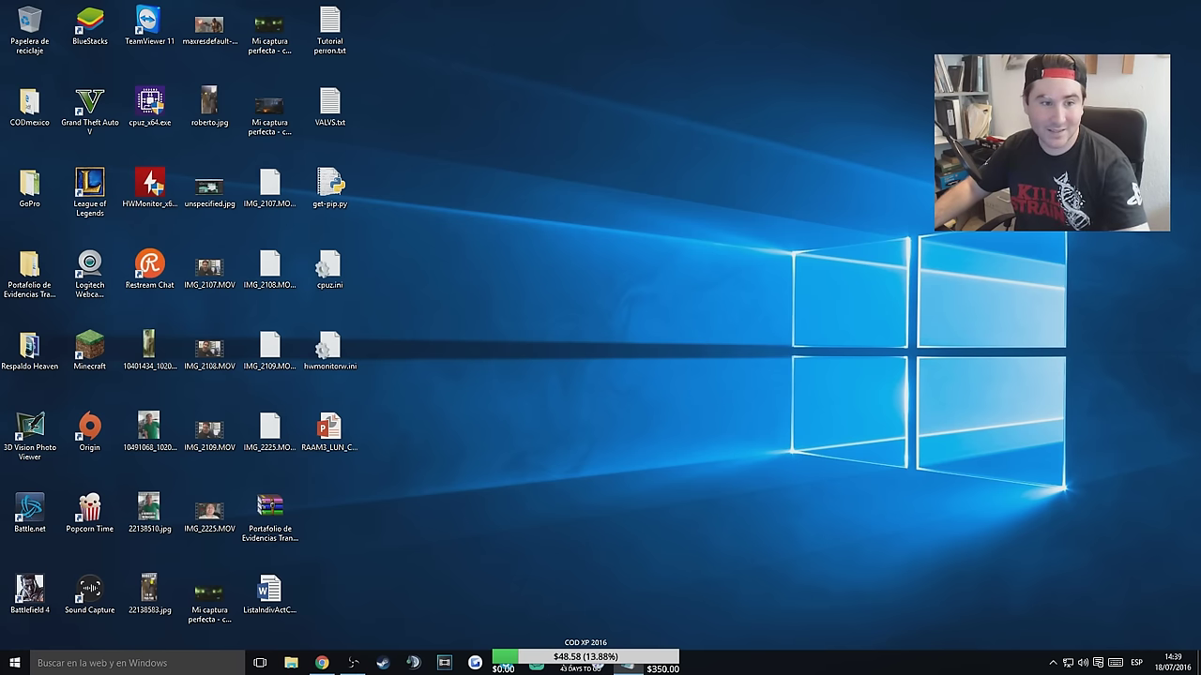
Open the AHAAAAAAA/PokemonGo-Map GitHub repository in Chrome and reveal its Clone or download options.
click(322, 663)
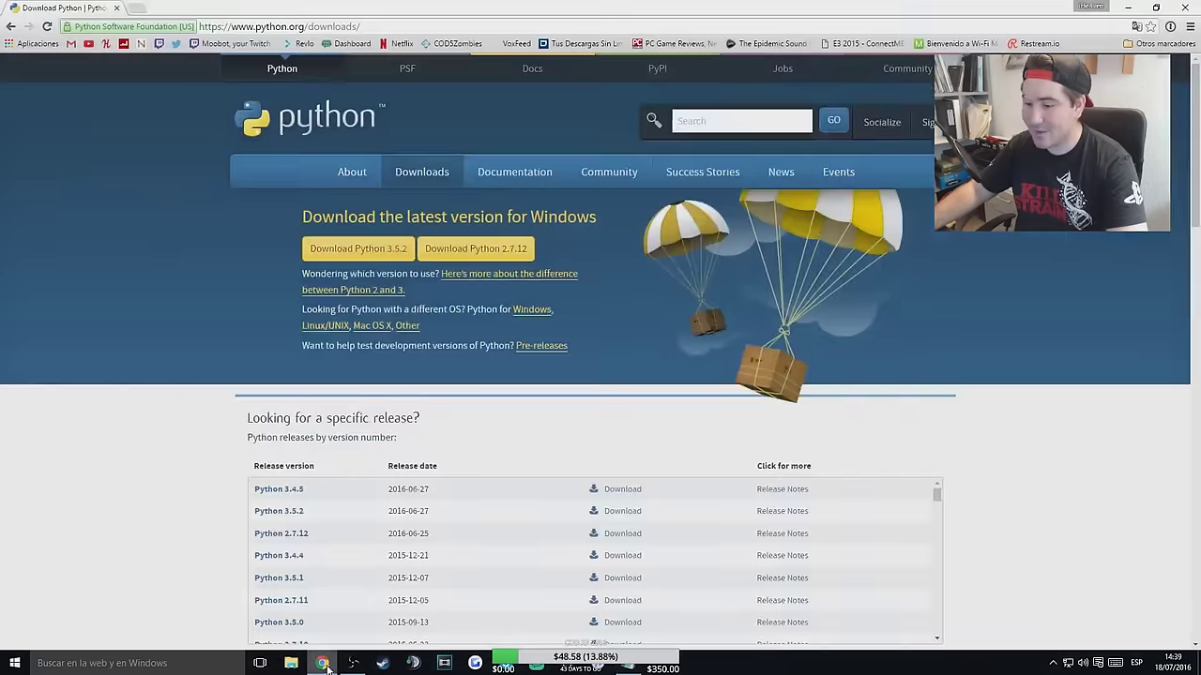
click(205, 27)
text(https://github.com/AHAAAAAAA/PokemonGo-Map)
key(Return)
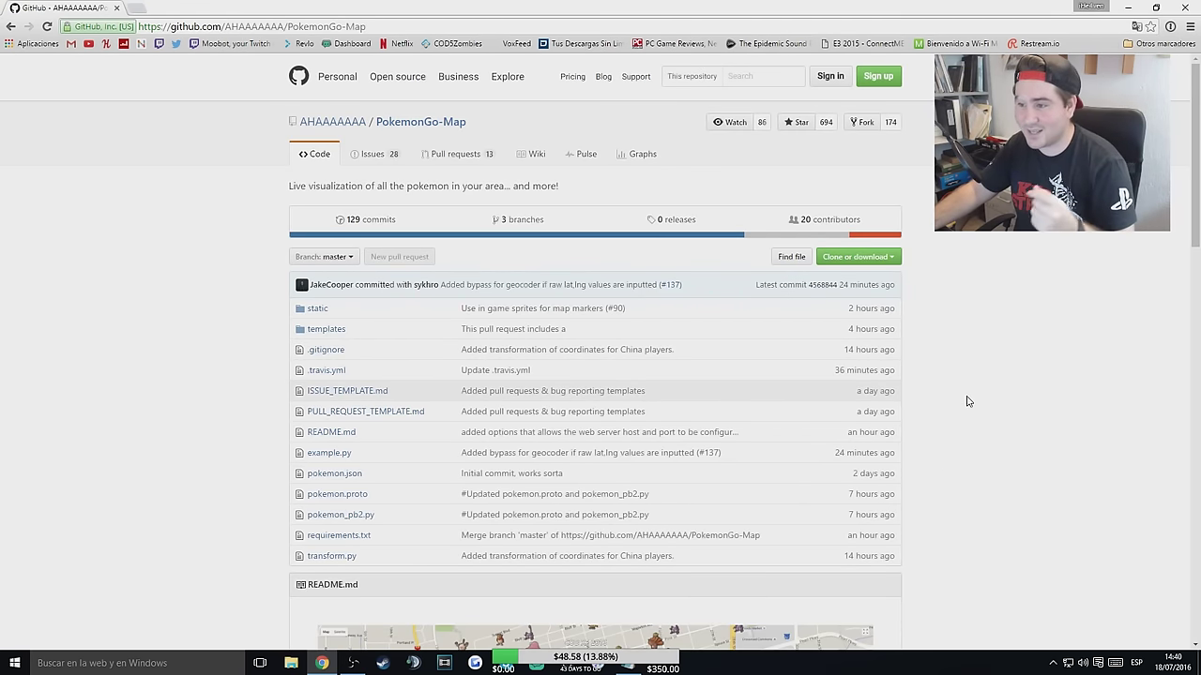
click(877, 260)
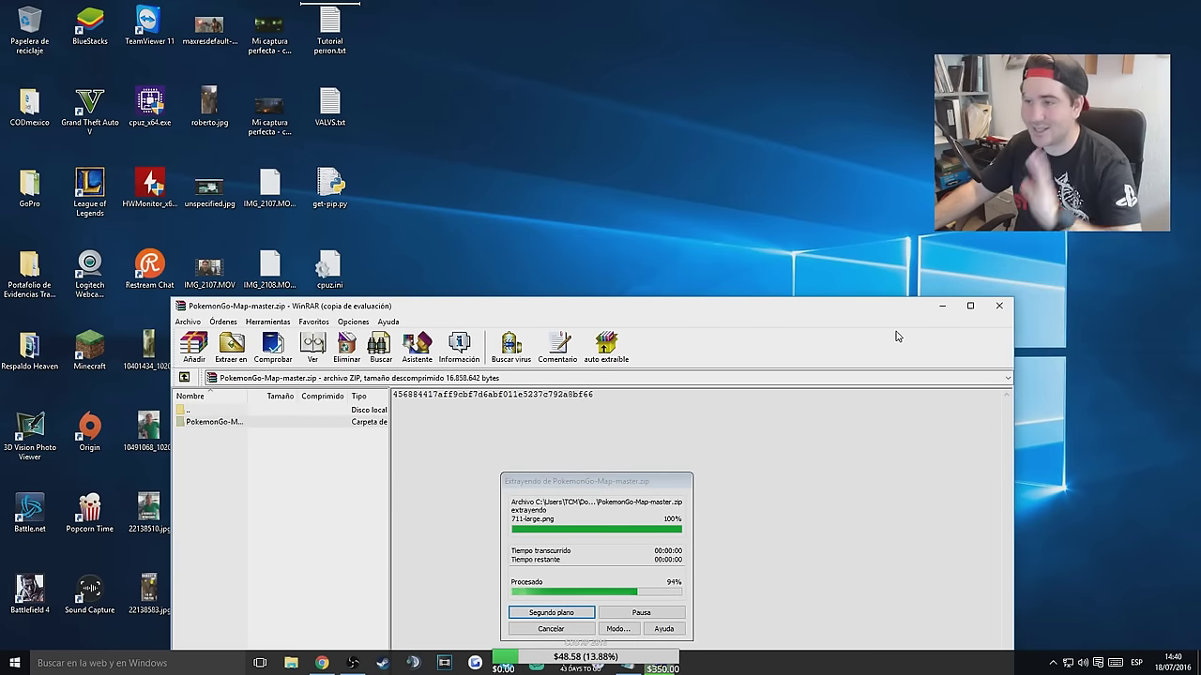
Close WinRAR and open the extracted PokemonGo-Map-master folder, showing its extended context menu.
click(999, 306)
double_click(270, 26)
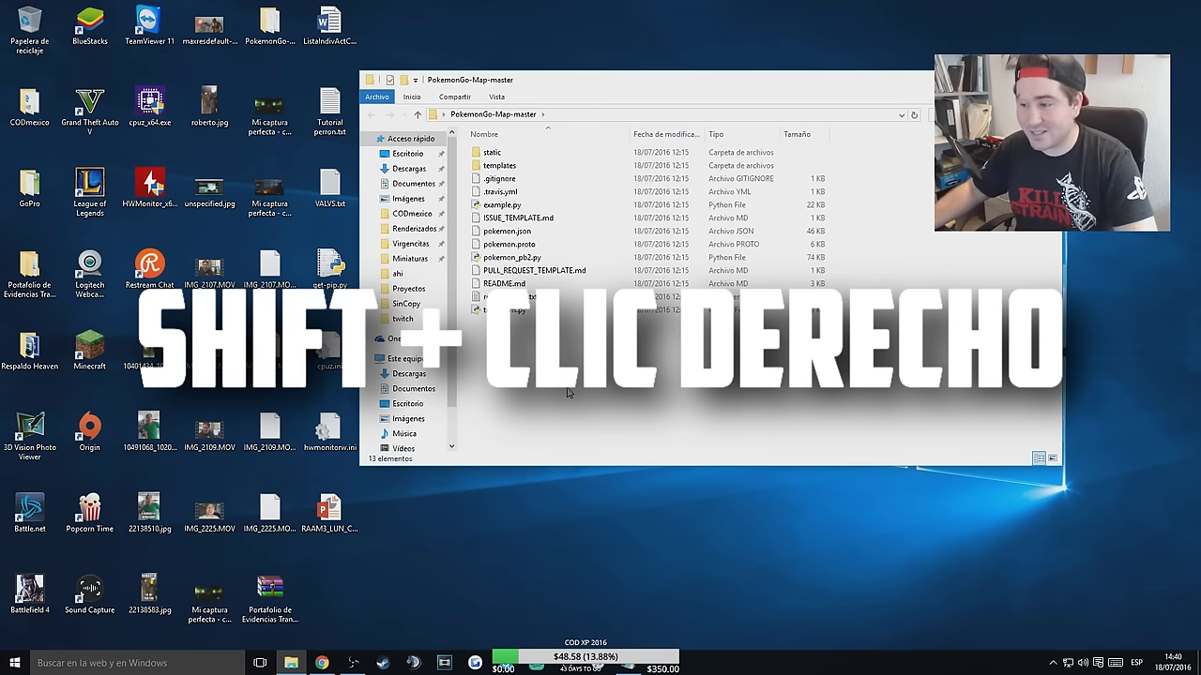
shift+right_click(566, 392)
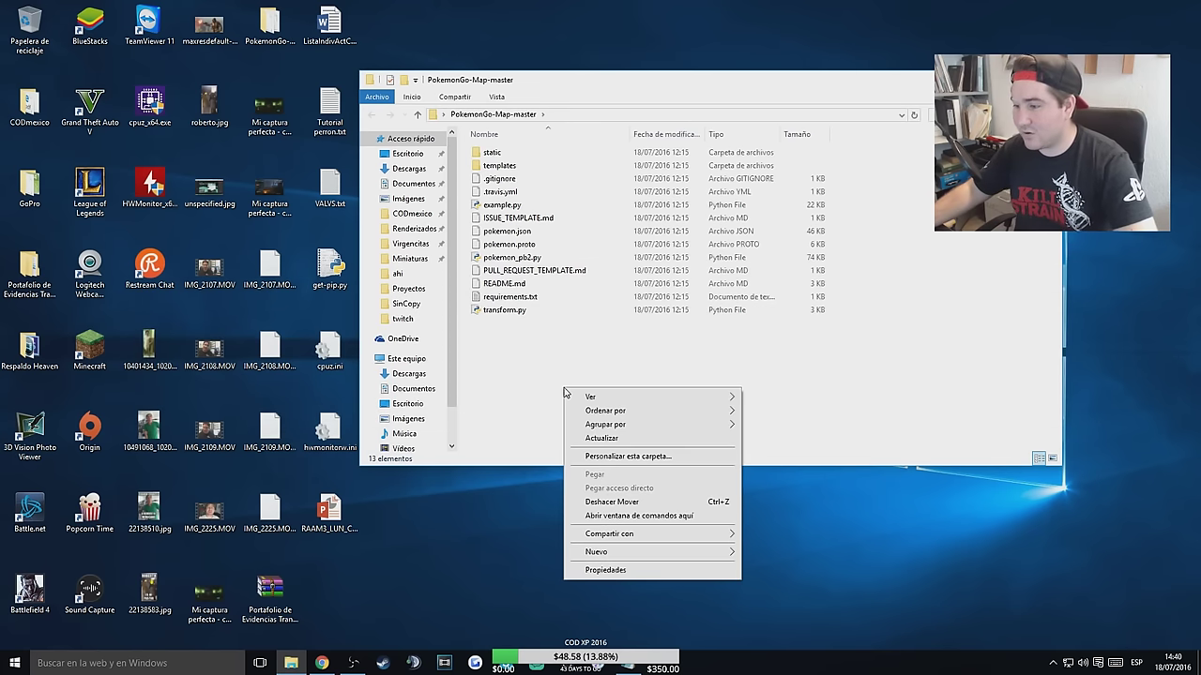
Run 'pip install -r requirements.txt' in a command window opened in PokemonGo-Map-master, then close it.
click(628, 516)
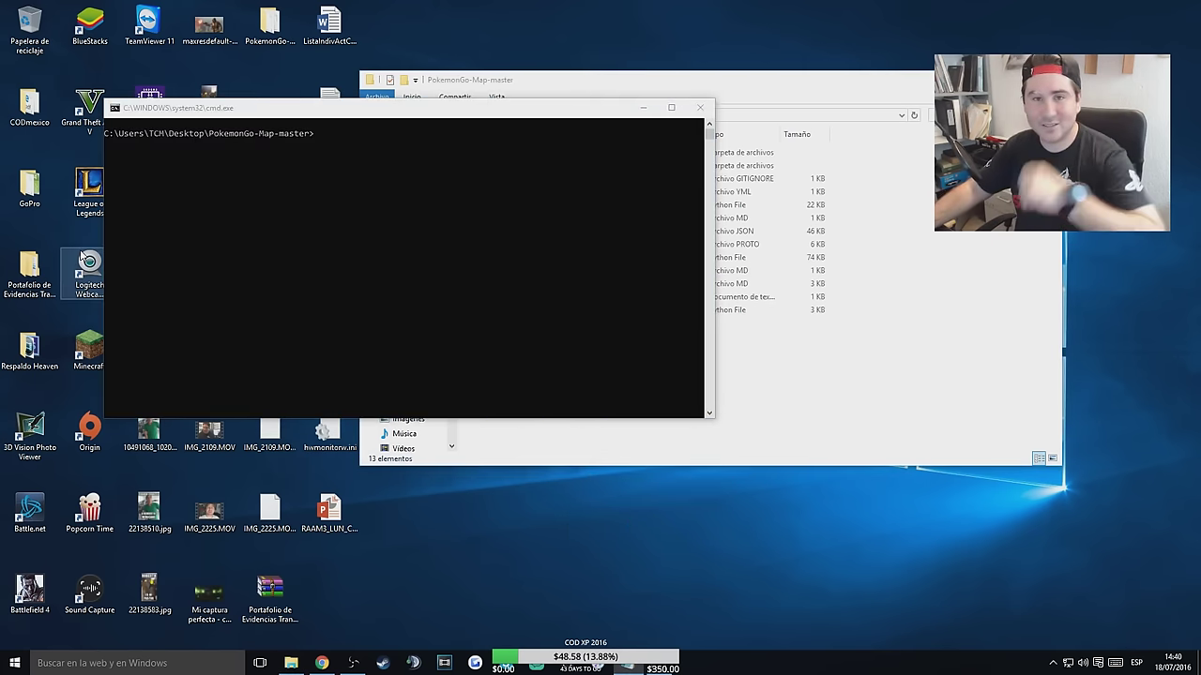
click(318, 134)
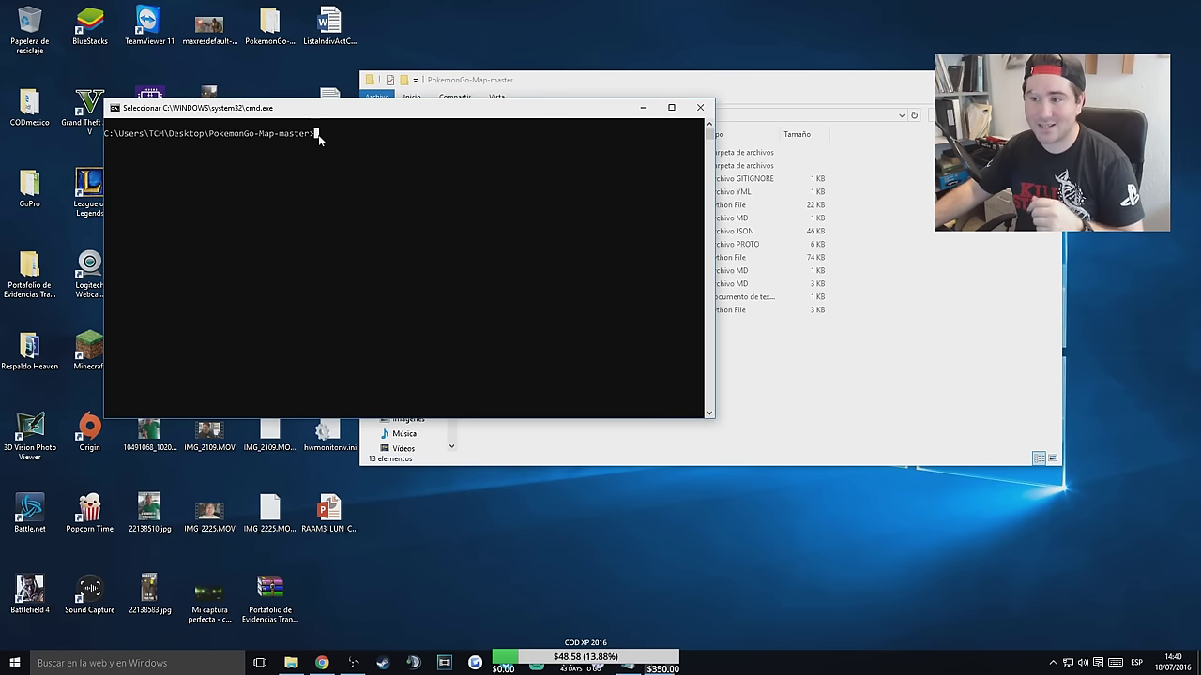
key(Escape)
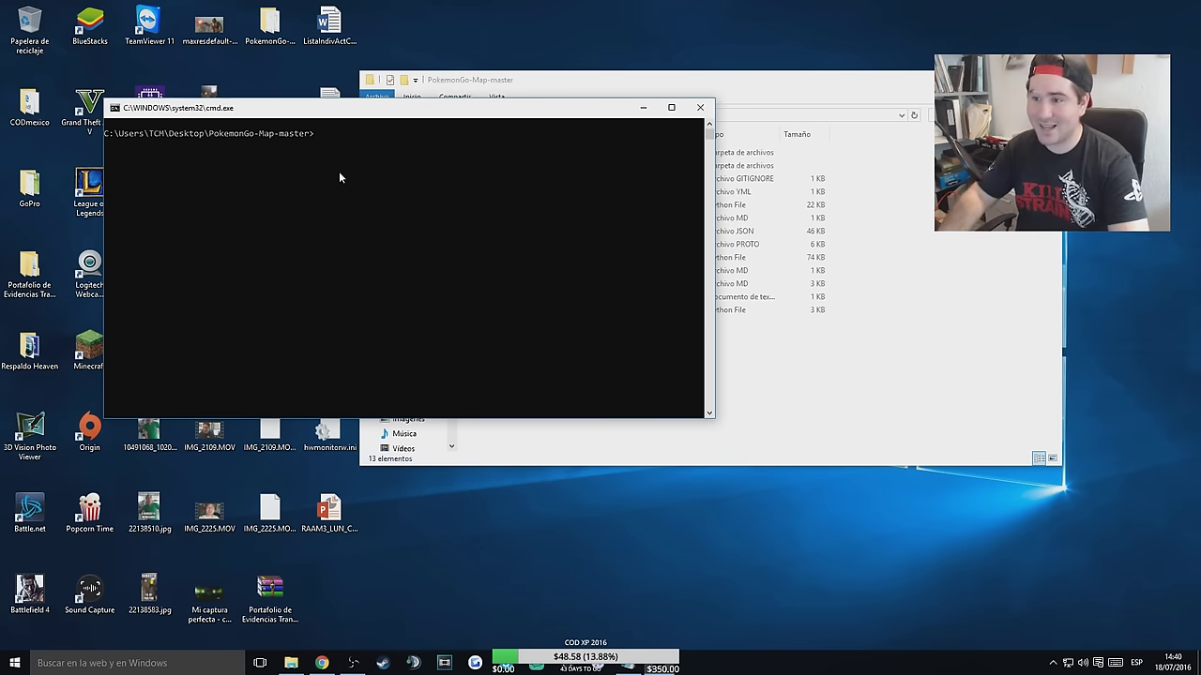
text(pip install -r requirements.txt)
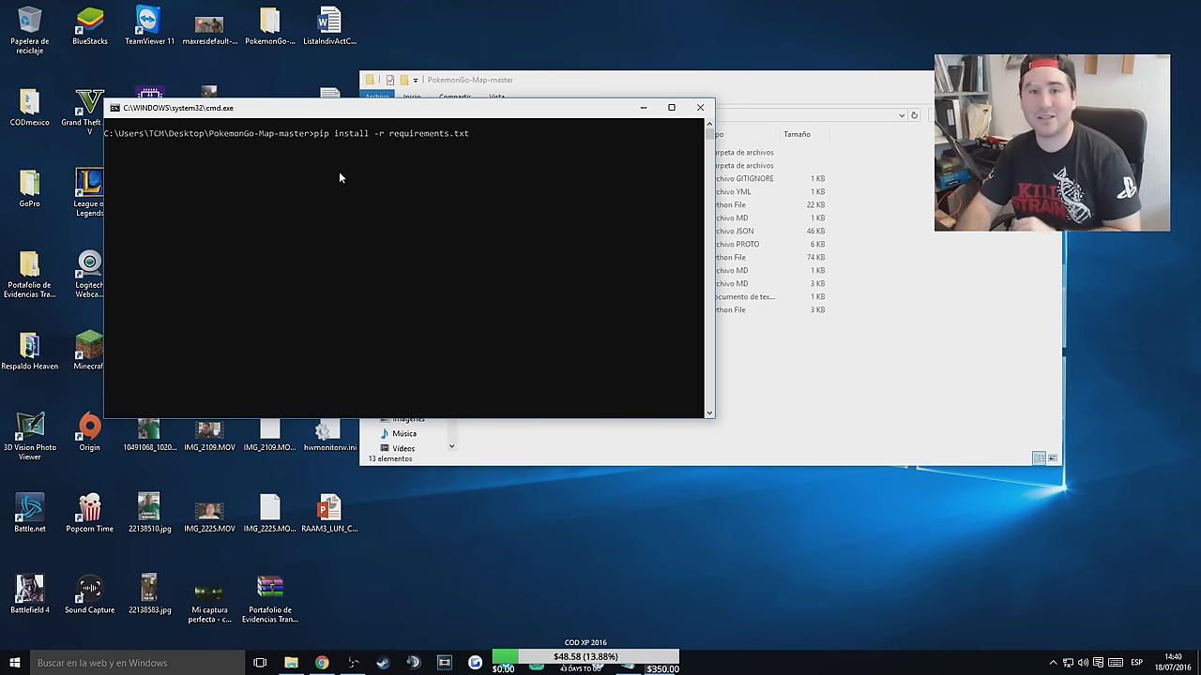
key(Return)
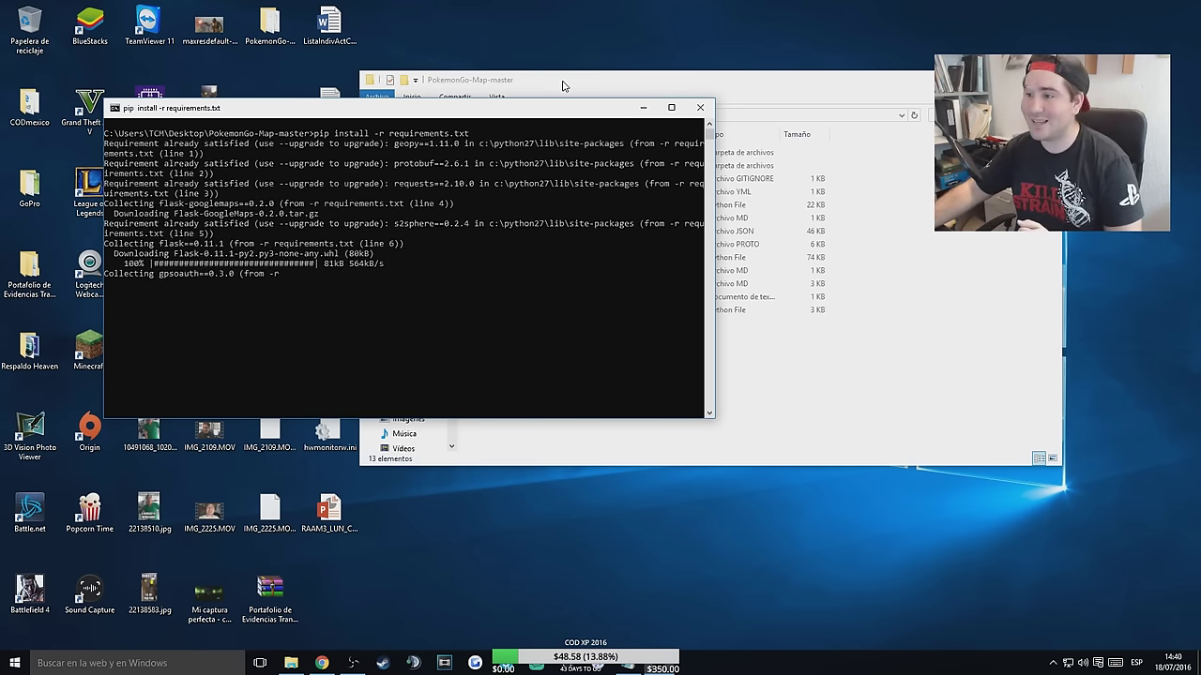
click(562, 85)
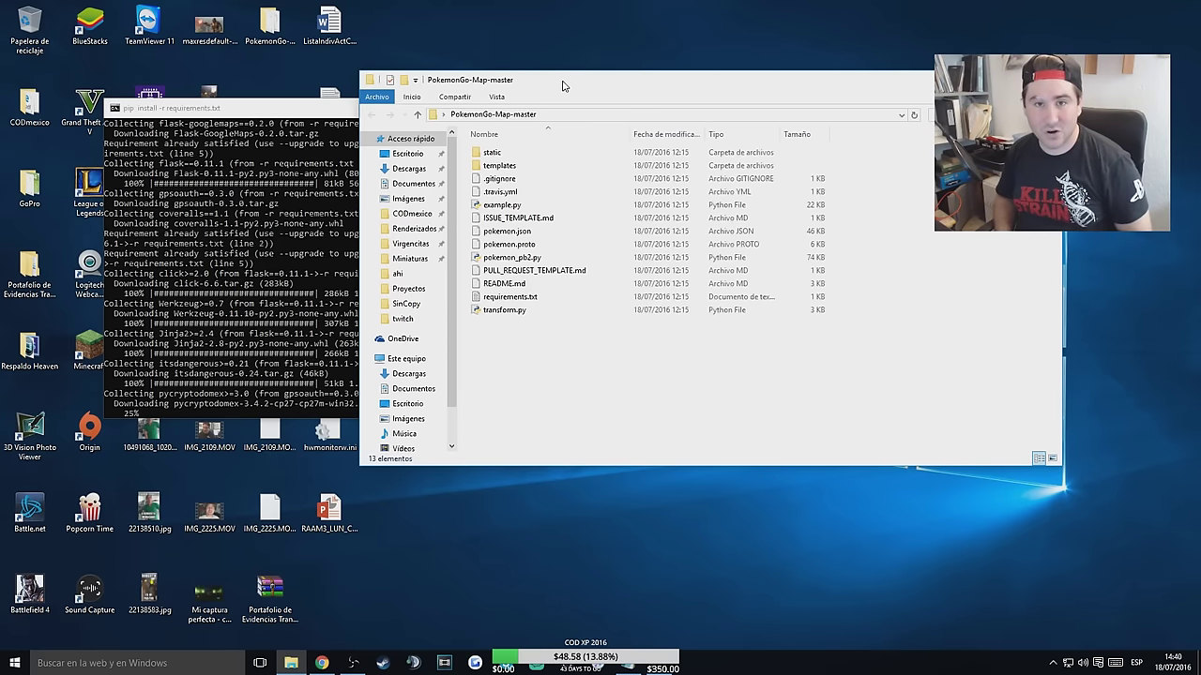
key(alt+Tab)
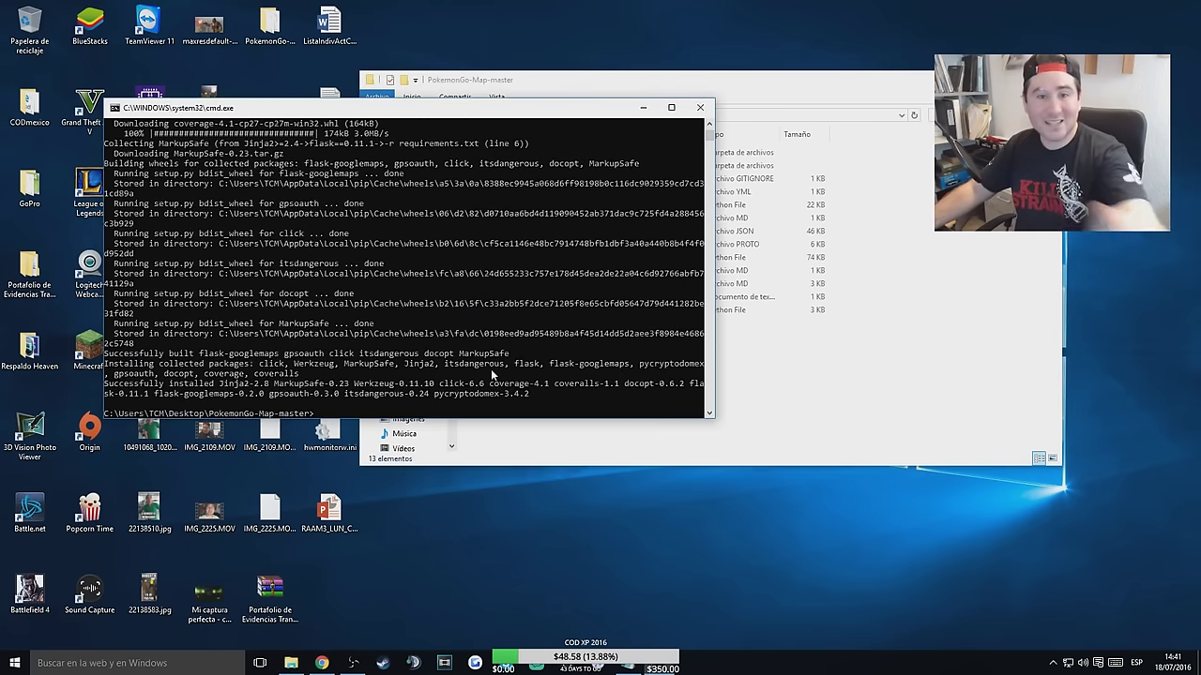
click(700, 108)
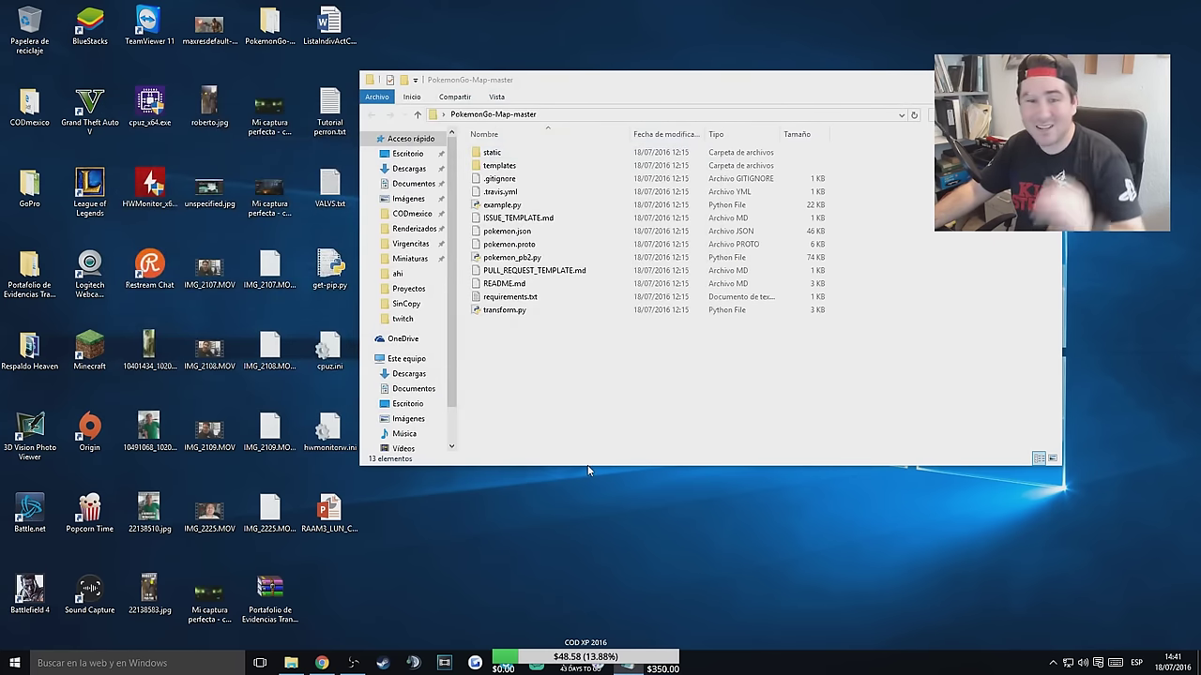
Close the Pokémon Trainer Club sign-in tab in Chrome and open a fresh tab.
click(322, 663)
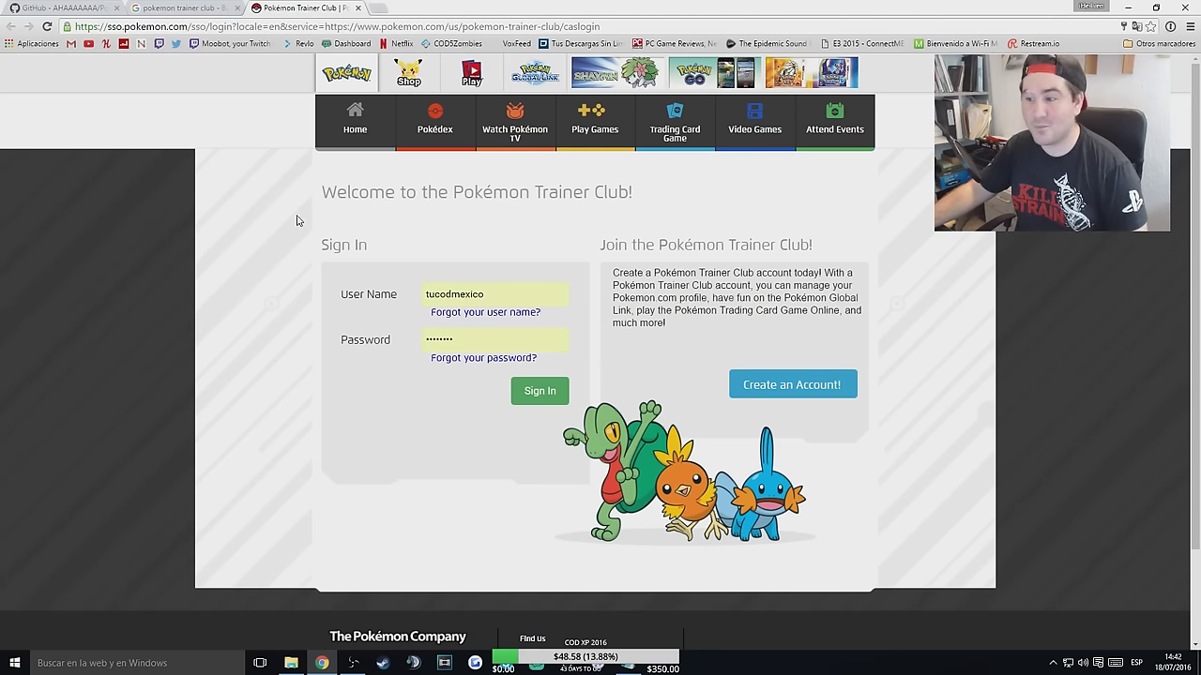
key(ctrl+w)
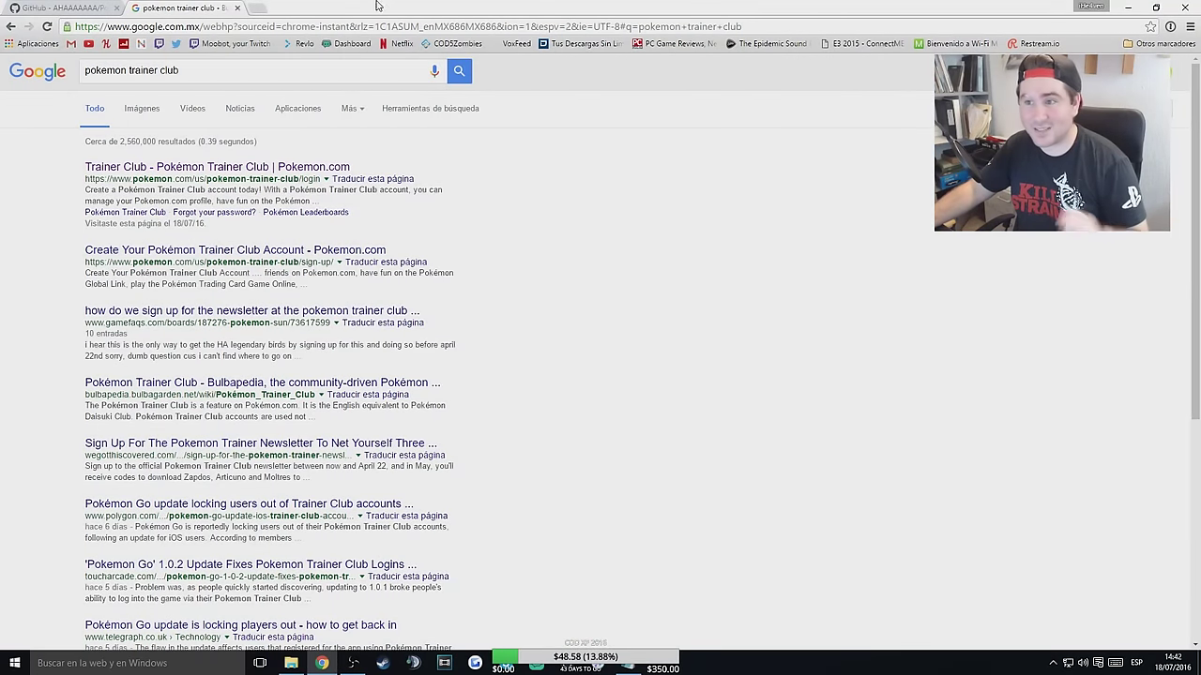
click(258, 8)
Open Google Maps from a 'maps' search and zoom in on Plaza Galerías near Calle 41.
text(maps)
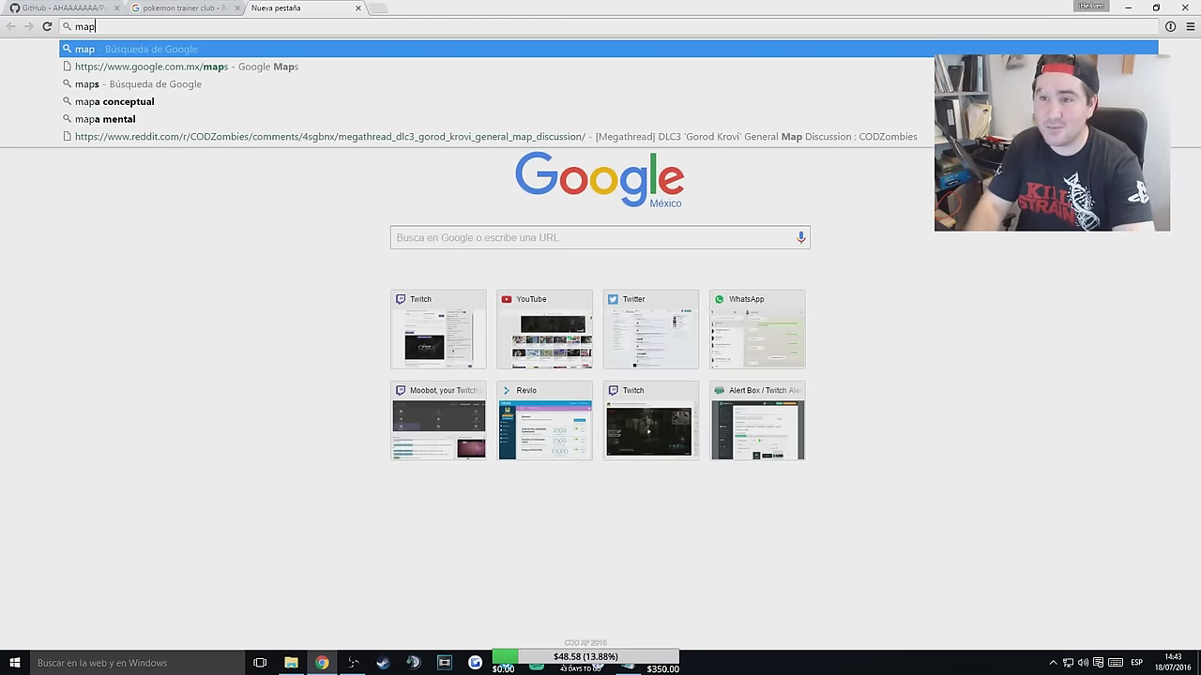
key(Return)
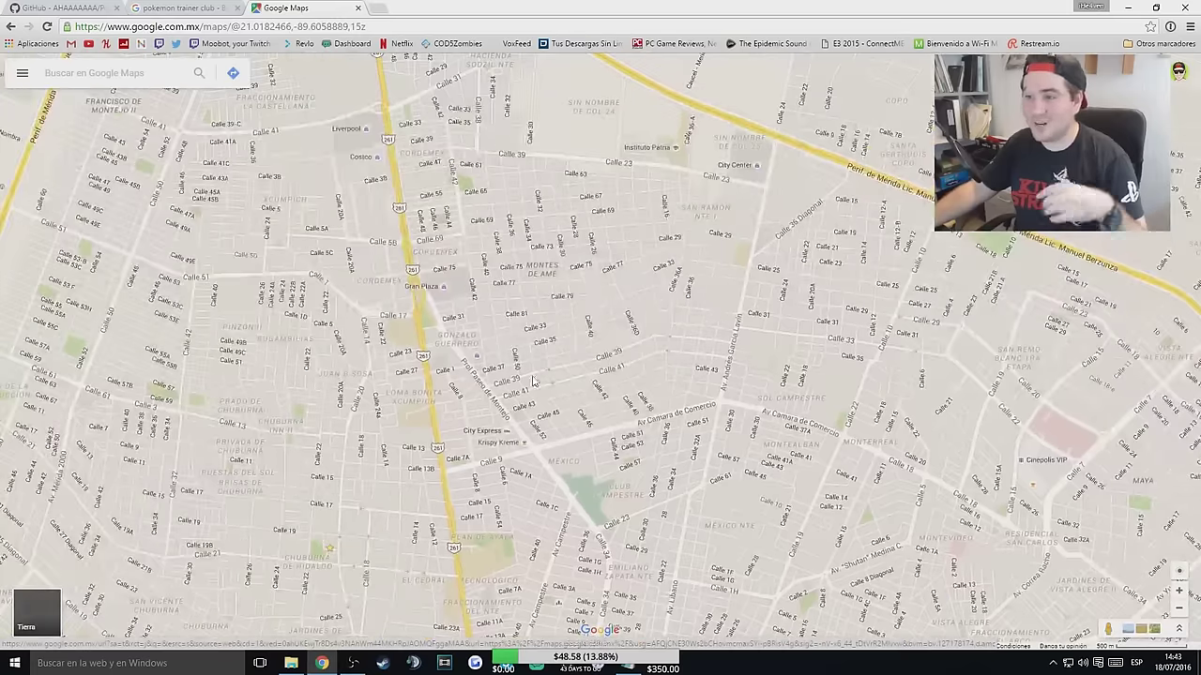
scroll(455, 250, up, 1)
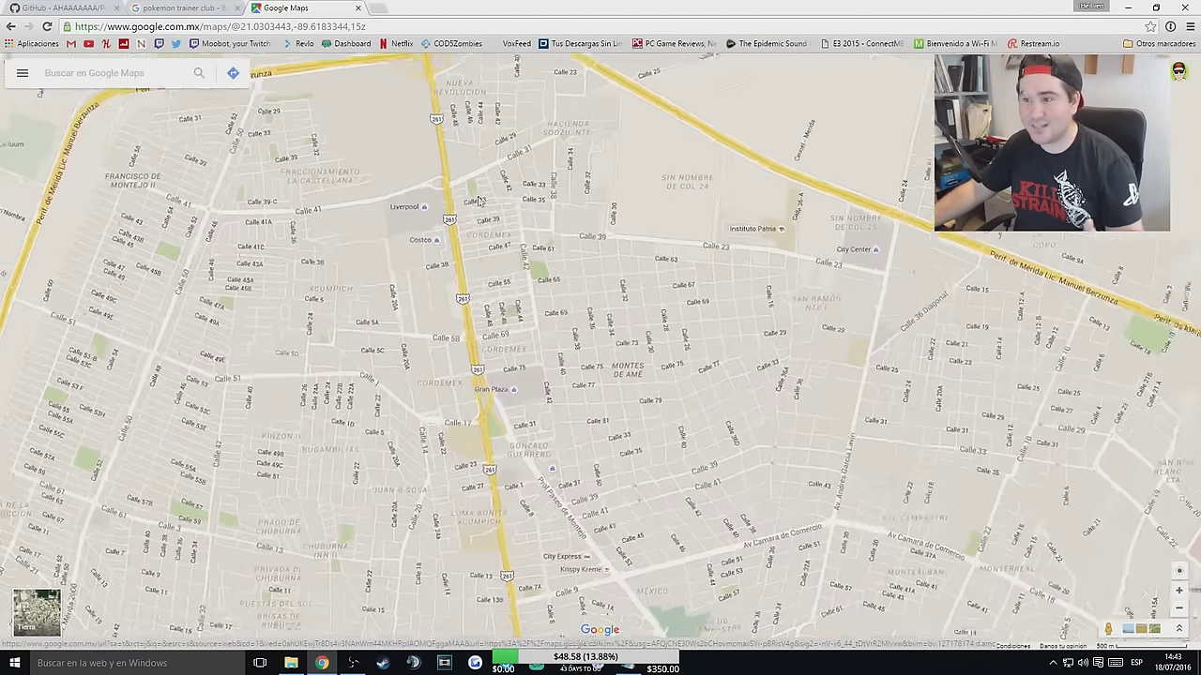
drag(455, 250, 560, 332)
drag(660, 372, 627, 335)
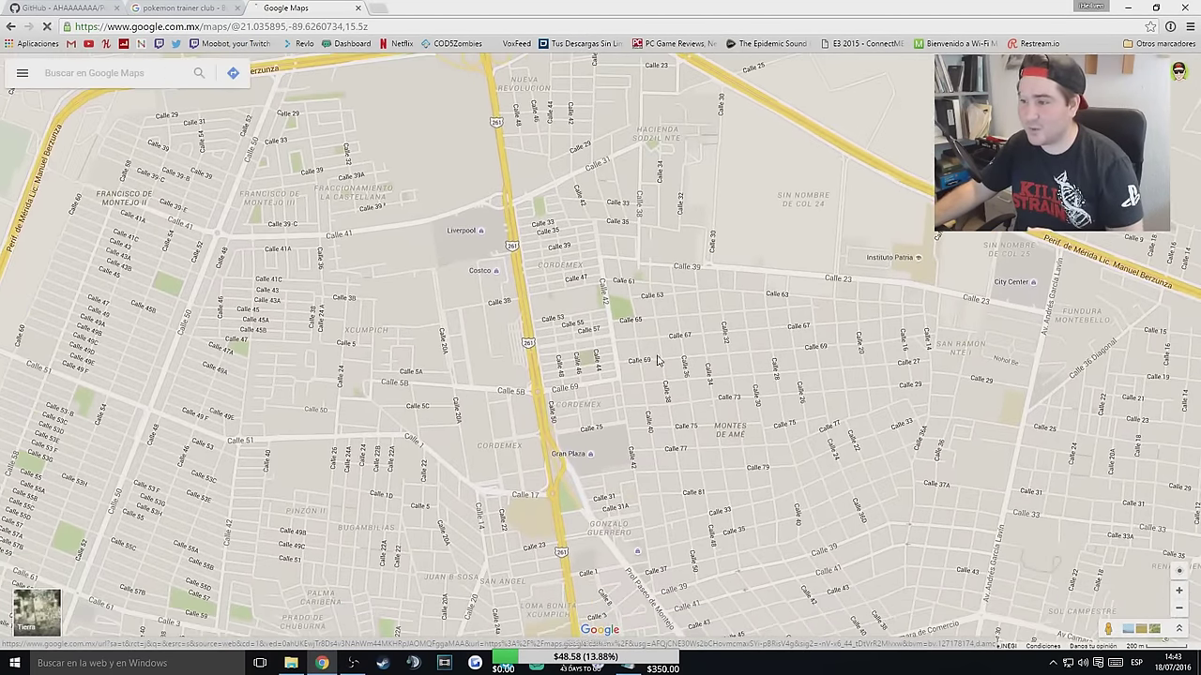
scroll(627, 335, up, 2)
drag(573, 192, 643, 261)
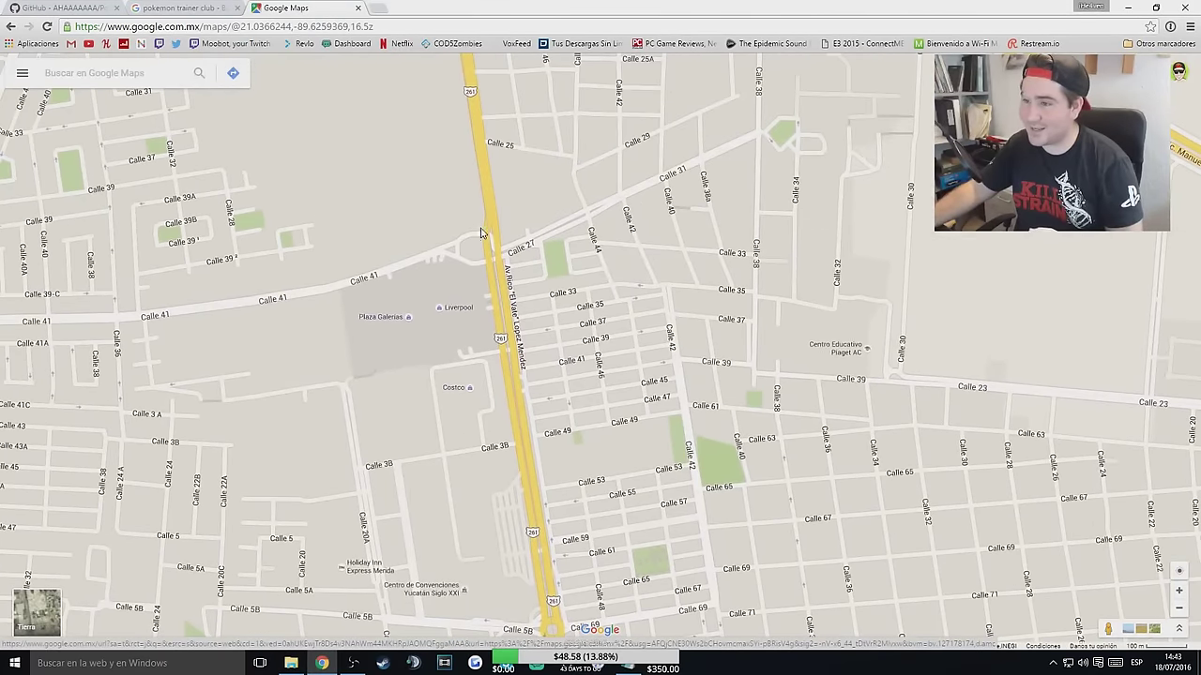
drag(528, 358, 511, 261)
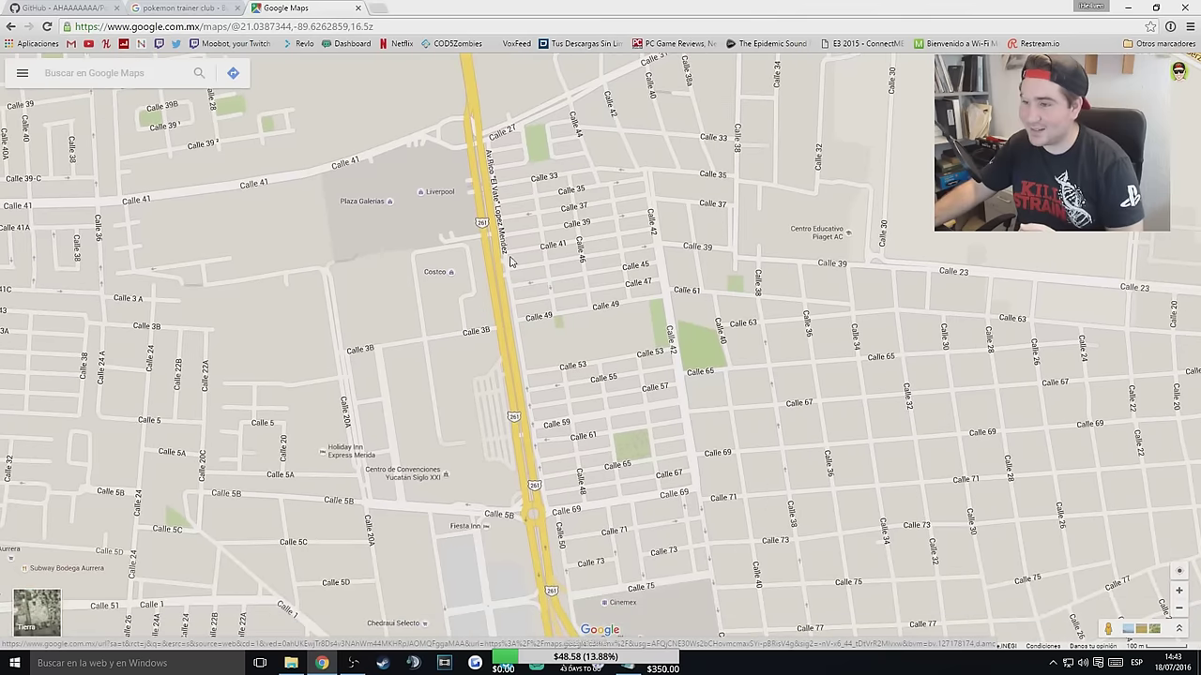
Drop a pin on Calle 41 and select its coordinates 21.040852, -89.629776 in the search box.
click(439, 152)
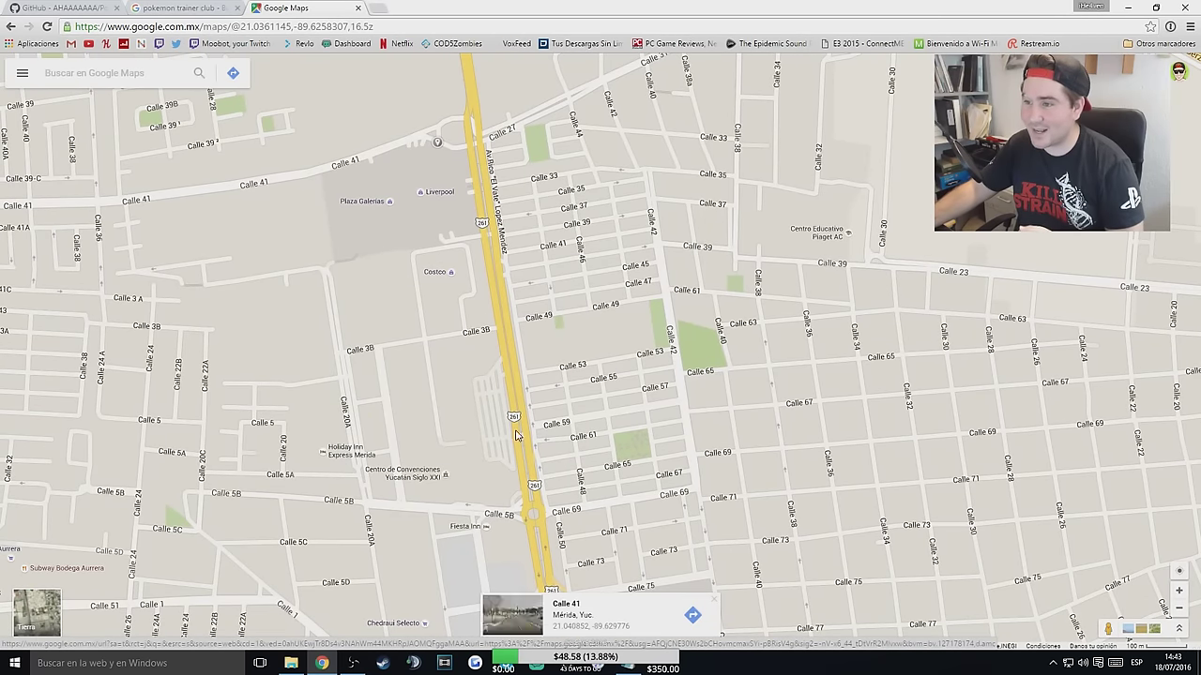
click(625, 629)
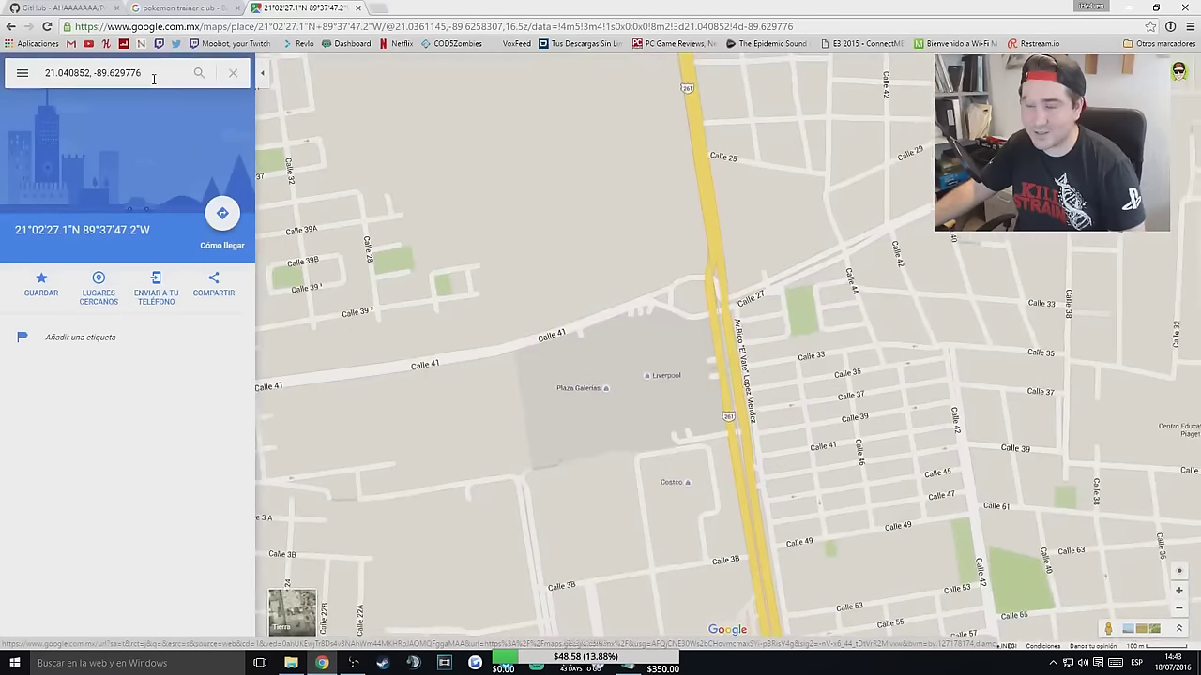
drag(150, 73, 25, 80)
key(ctrl+c)
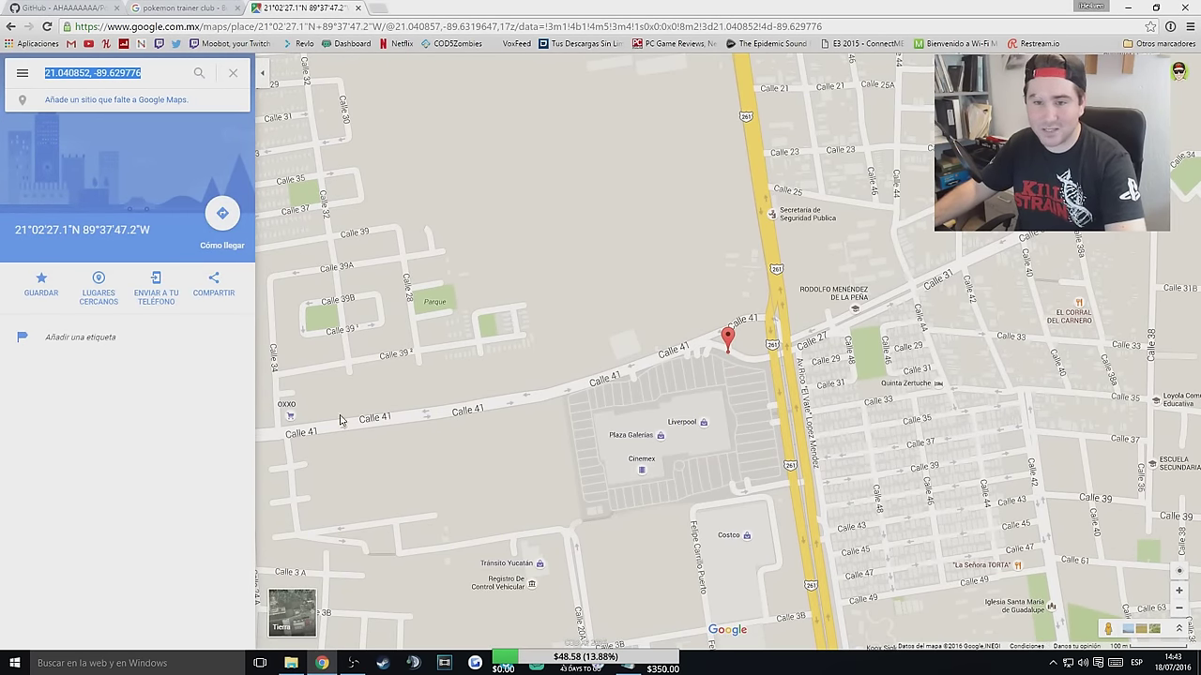
Launch Notepad and paste the copied coordinates into it.
key(super+r)
text(notepad)
key(Return)
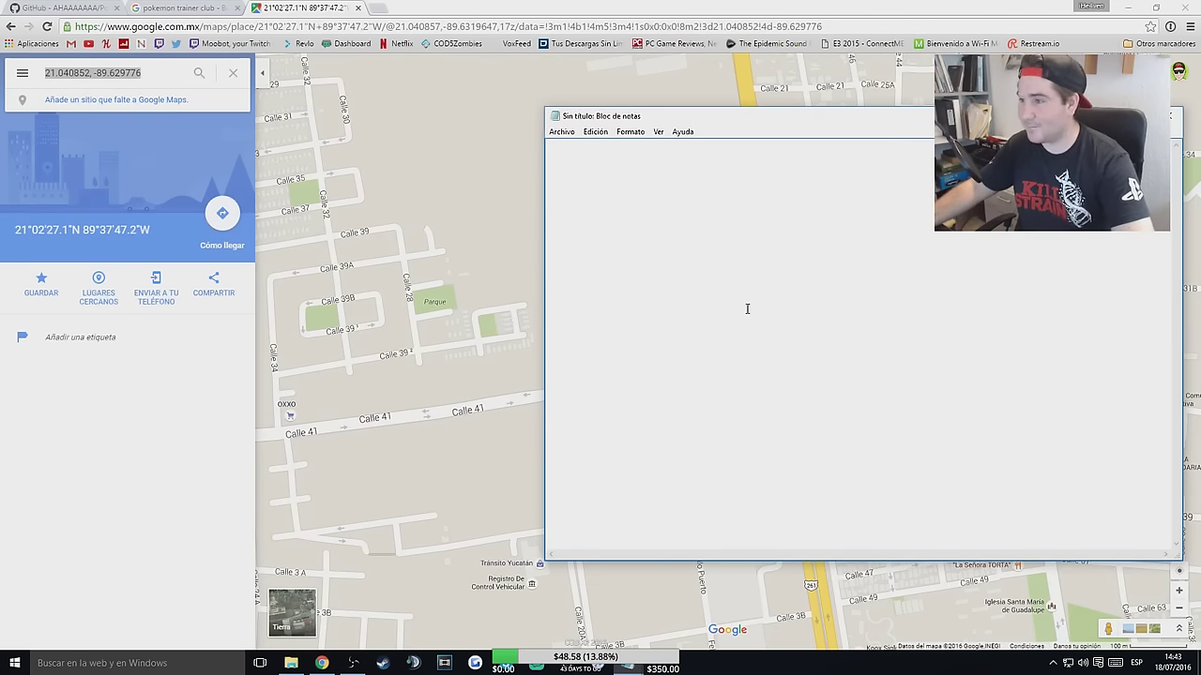
key(ctrl+v)
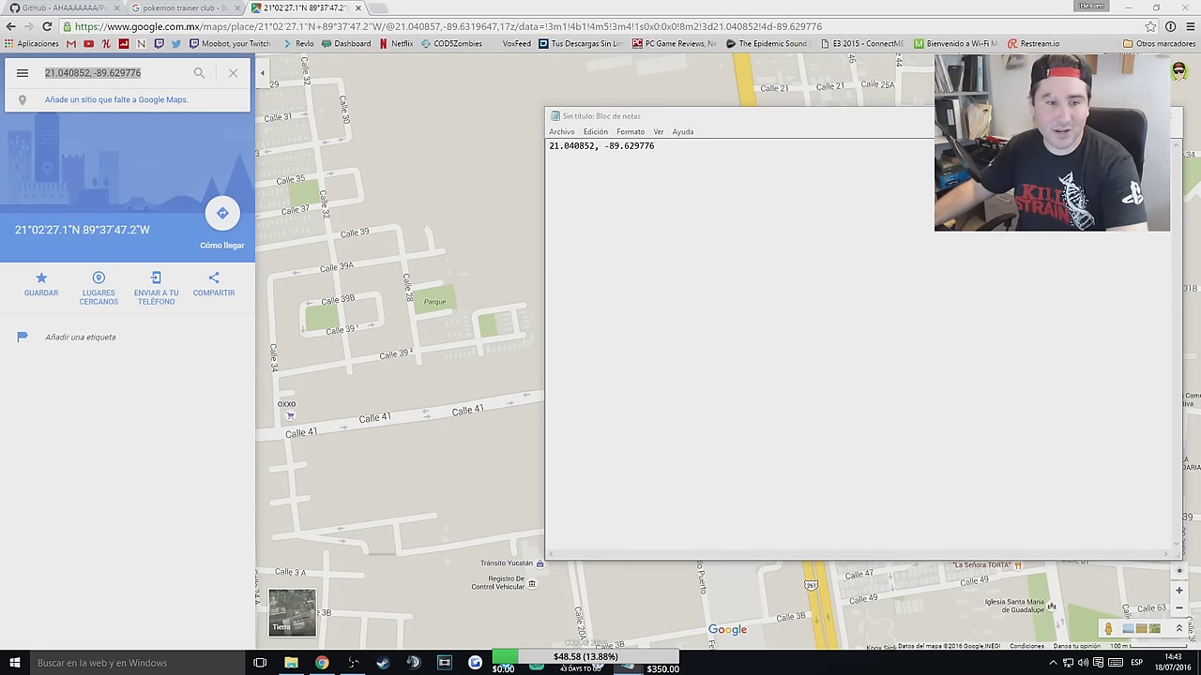
Paste the python example.py command template before the coordinates and delete the leftover coordinates after -st 10.
click(592, 182)
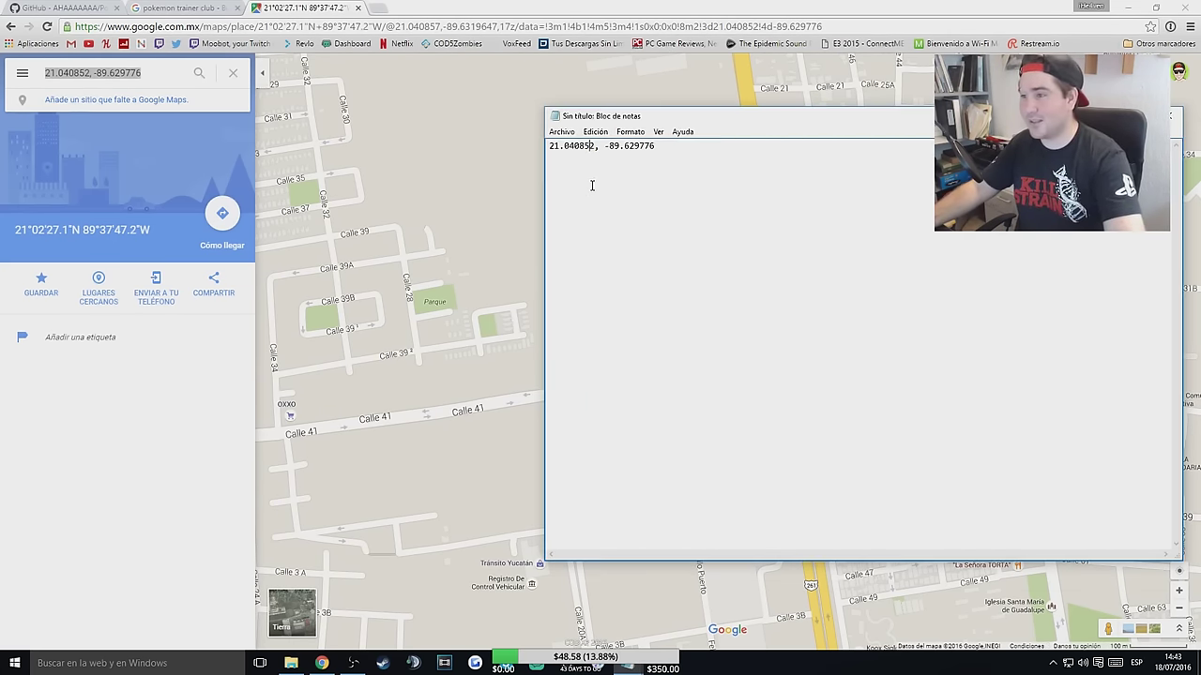
key(Home)
text(python example.py -u myUser -p myPass -l "LOCALIZACION" -st 10)
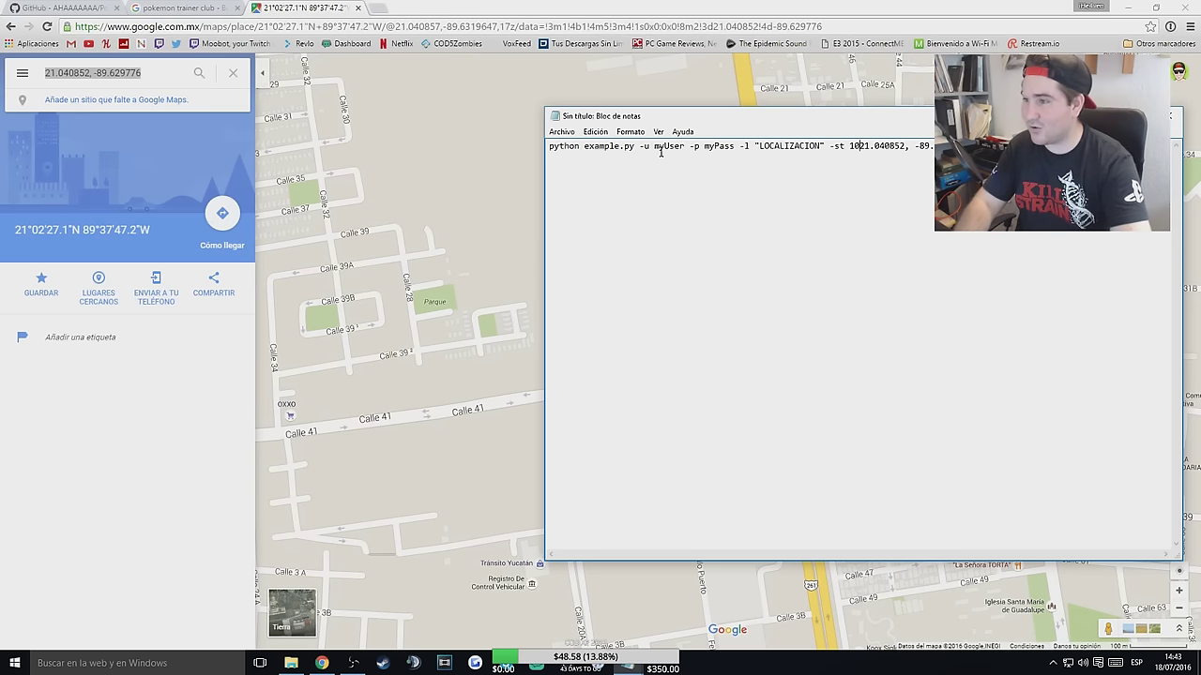
key(Right)
key(Right)
key(Right)
key(Right)
key(Right)
key(Right)
key(Right)
key(Right)
key(Right)
key(Left)
key(Left)
key(Left)
key(Left)
key(Left)
key(Left)
key(Left)
key(Left)
key(Left)
key(shift+End)
key(ctrl+c)
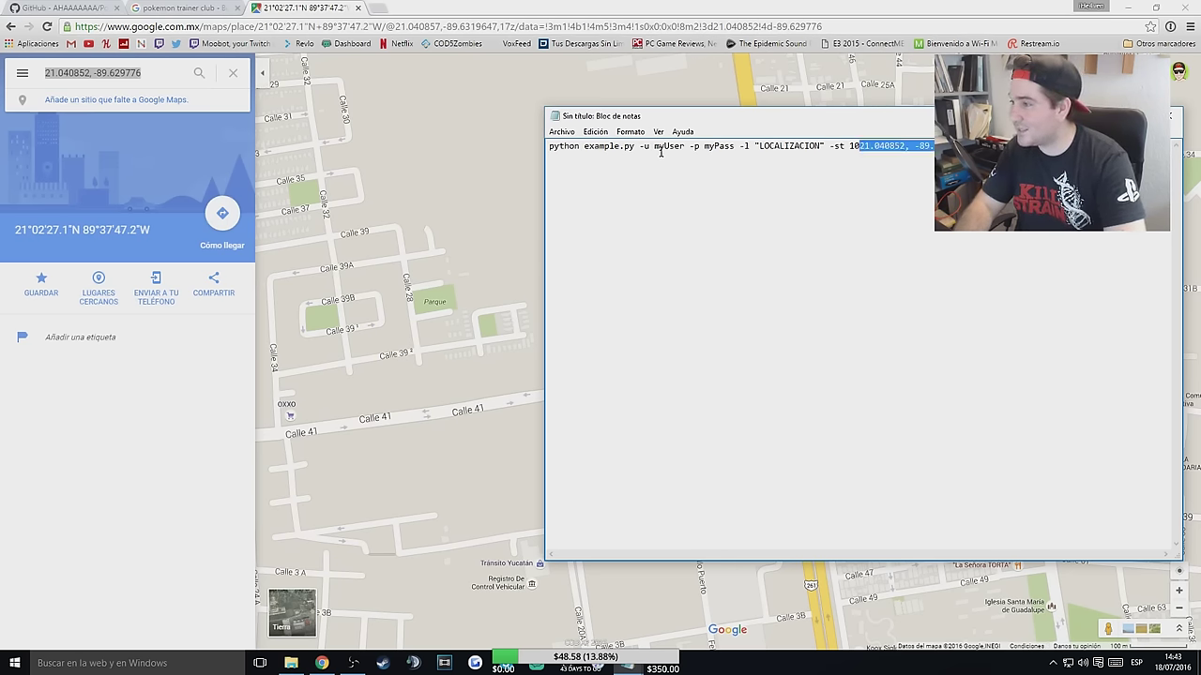
key(Delete)
Replace LOCALIZACION with the coordinates, enter the account password, and select the whole command.
key(Right)
key(shift+Left)
key(shift+Left)
key(shift+Left)
key(shift+Left)
key(shift+Left)
key(shift+Left)
key(shift+Left)
key(shift+Left)
key(shift+Left)
key(shift+Left)
key(shift+Left)
key(shift+Left)
key(ctrl+v)
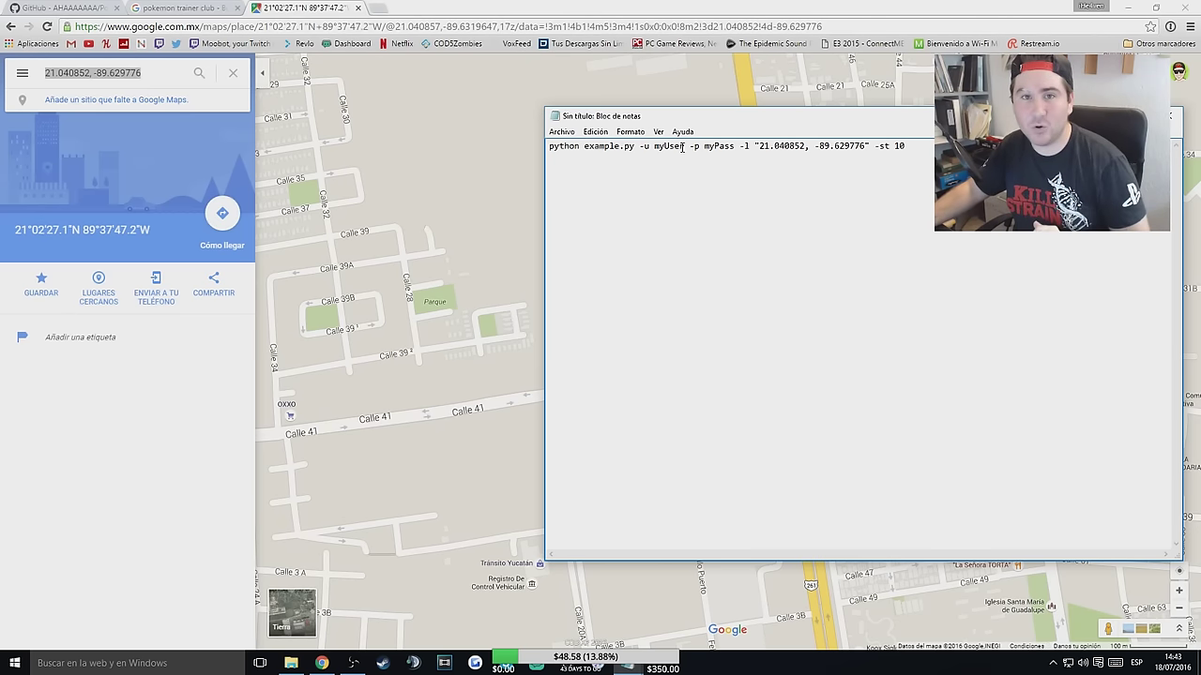
click(736, 146)
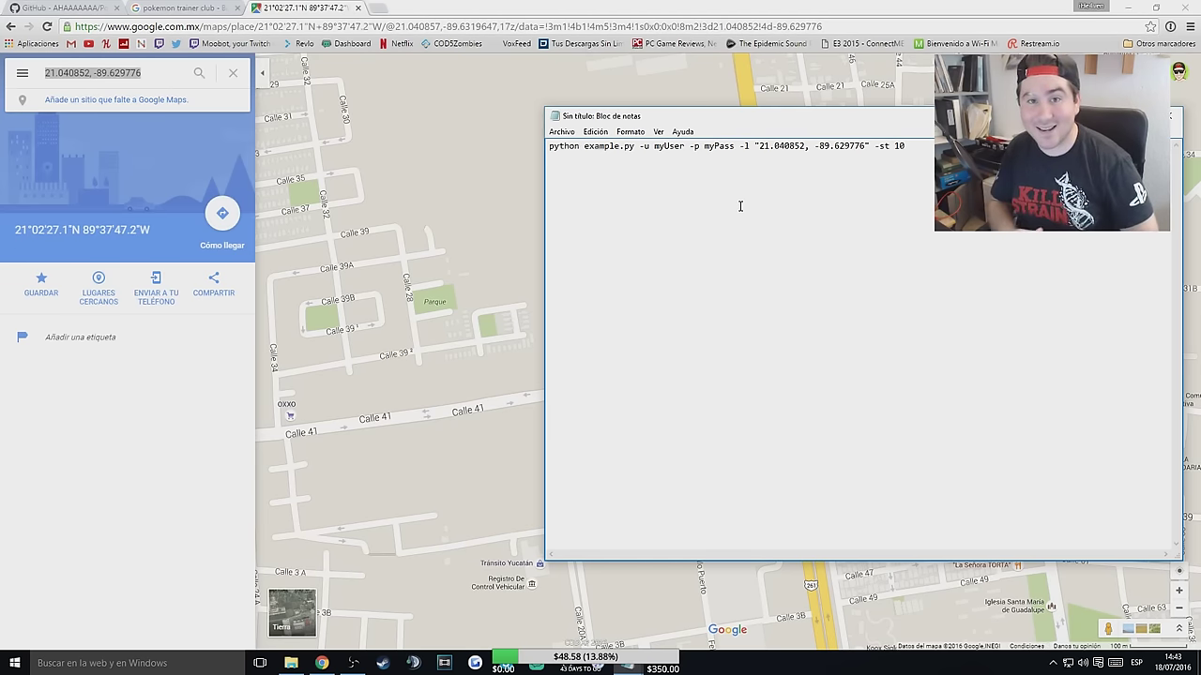
text(1234567)
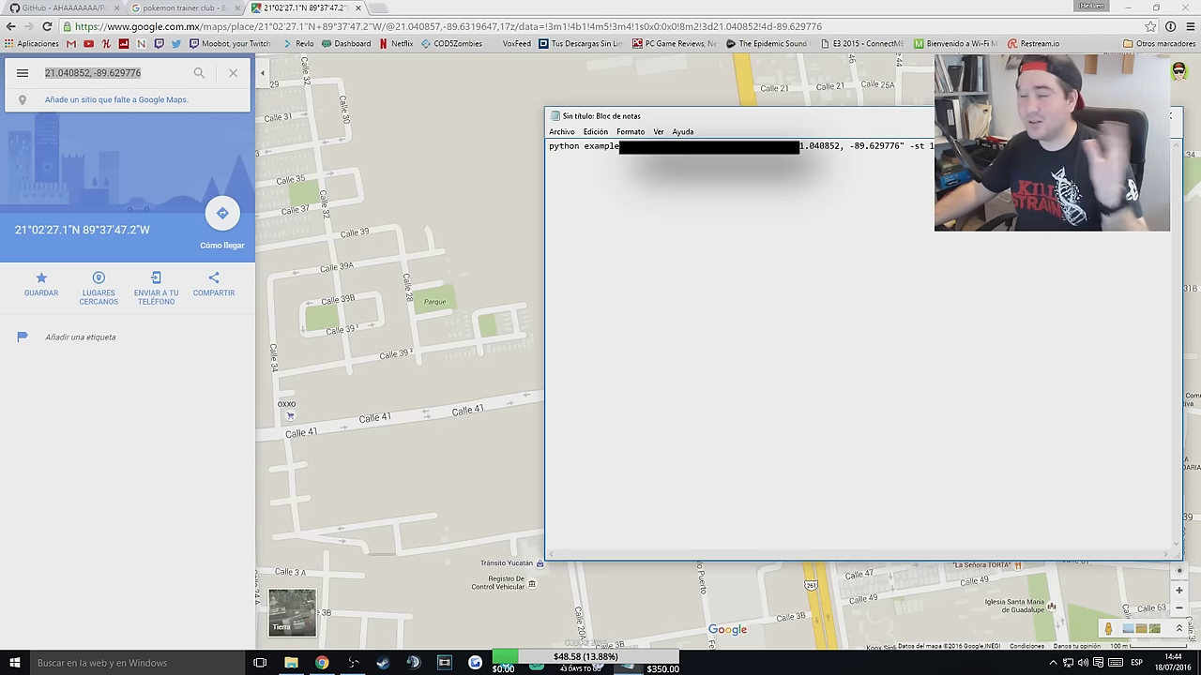
key(ctrl+e)
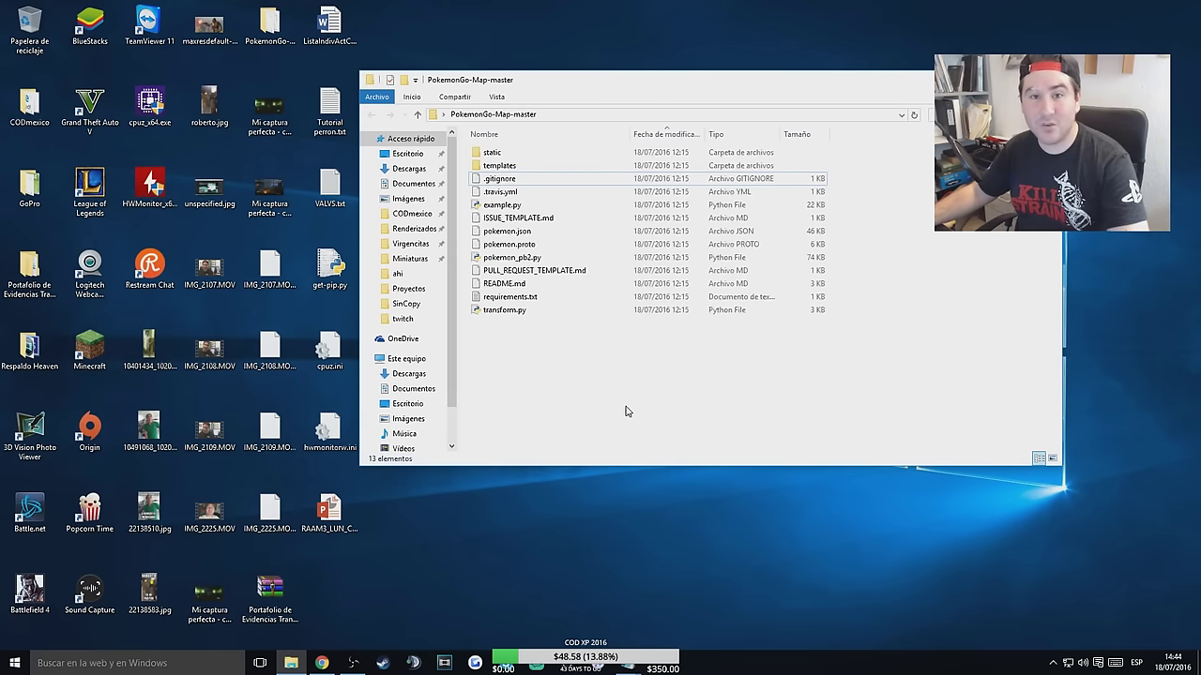
Open a command window in the PokemonGo-Map-master folder and paste the example.py launch command.
shift+right_click(576, 379)
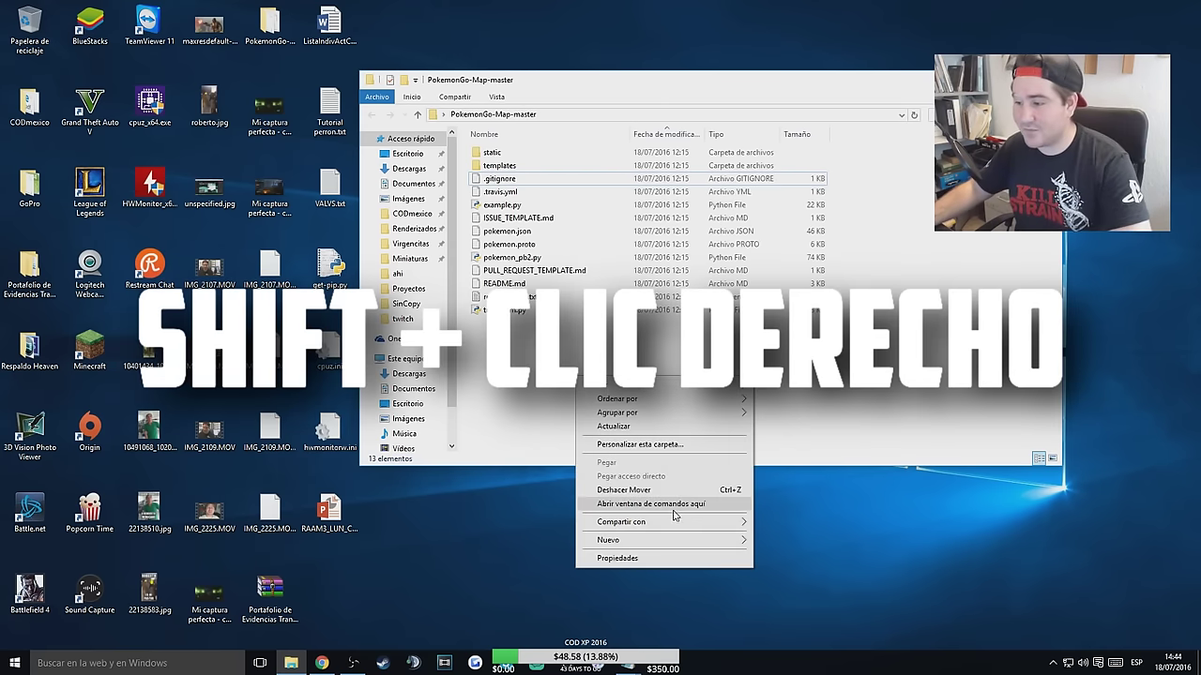
click(665, 511)
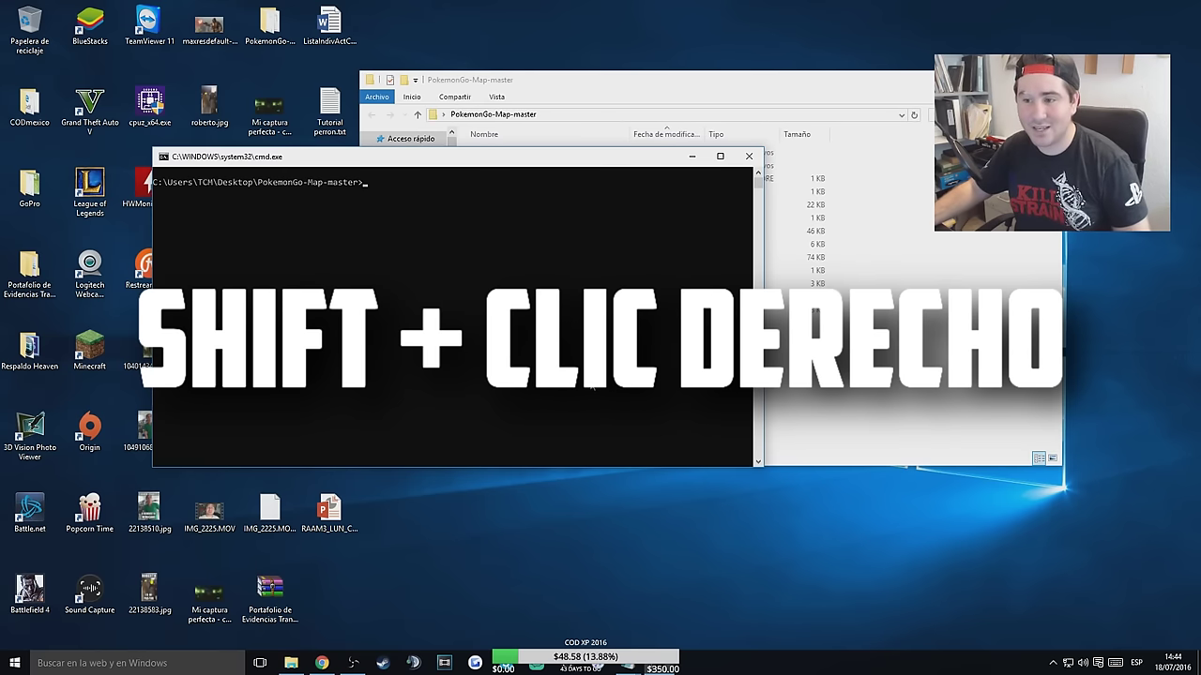
key(ctrl+v)
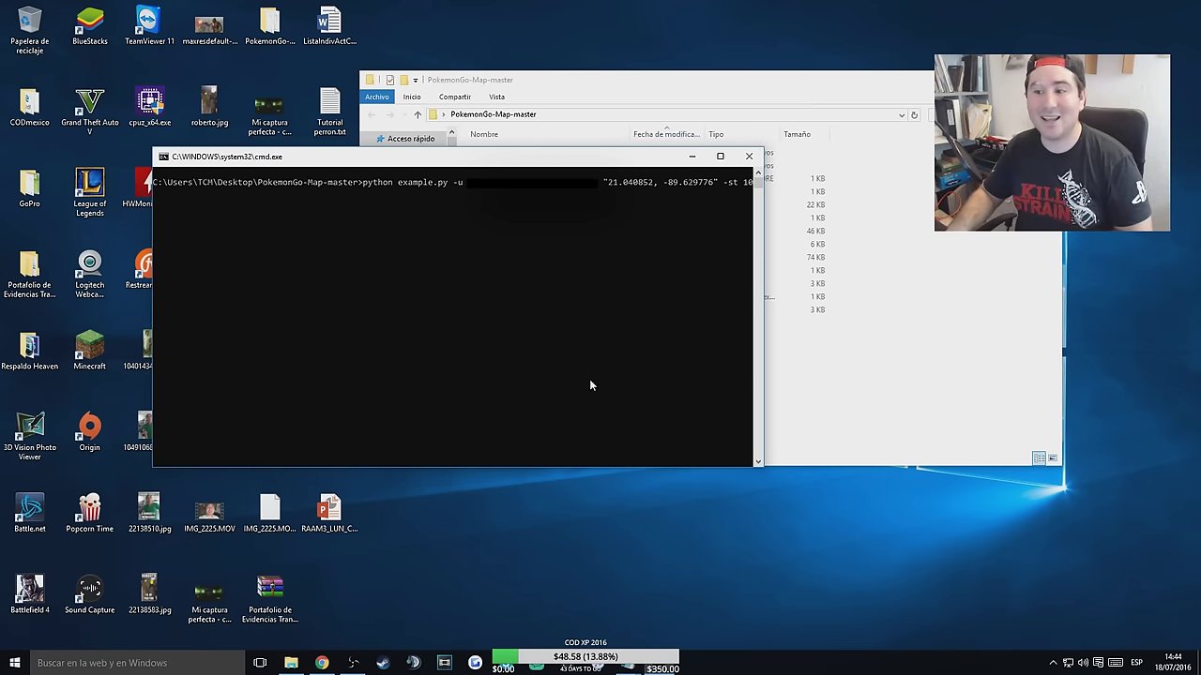
Run the python example.py command to start the map server on 127.0.0.1:5000.
key(Return)
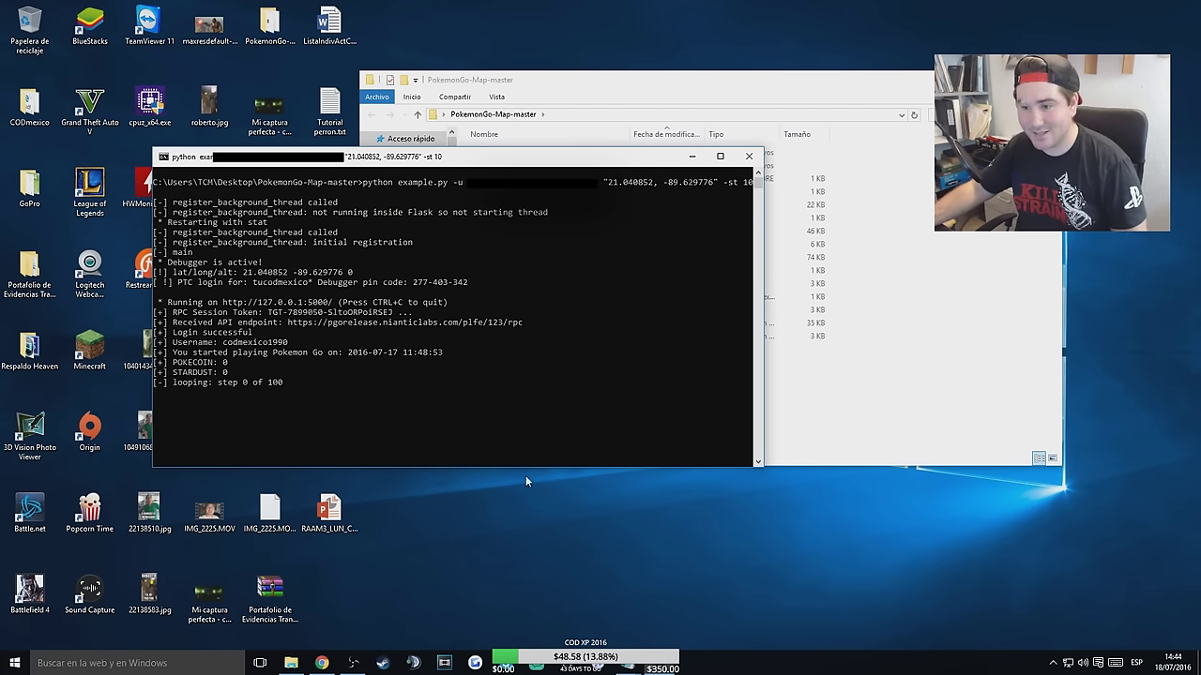
Load the local map page at 127.0.0.1:5000 in a new Chrome tab.
click(322, 663)
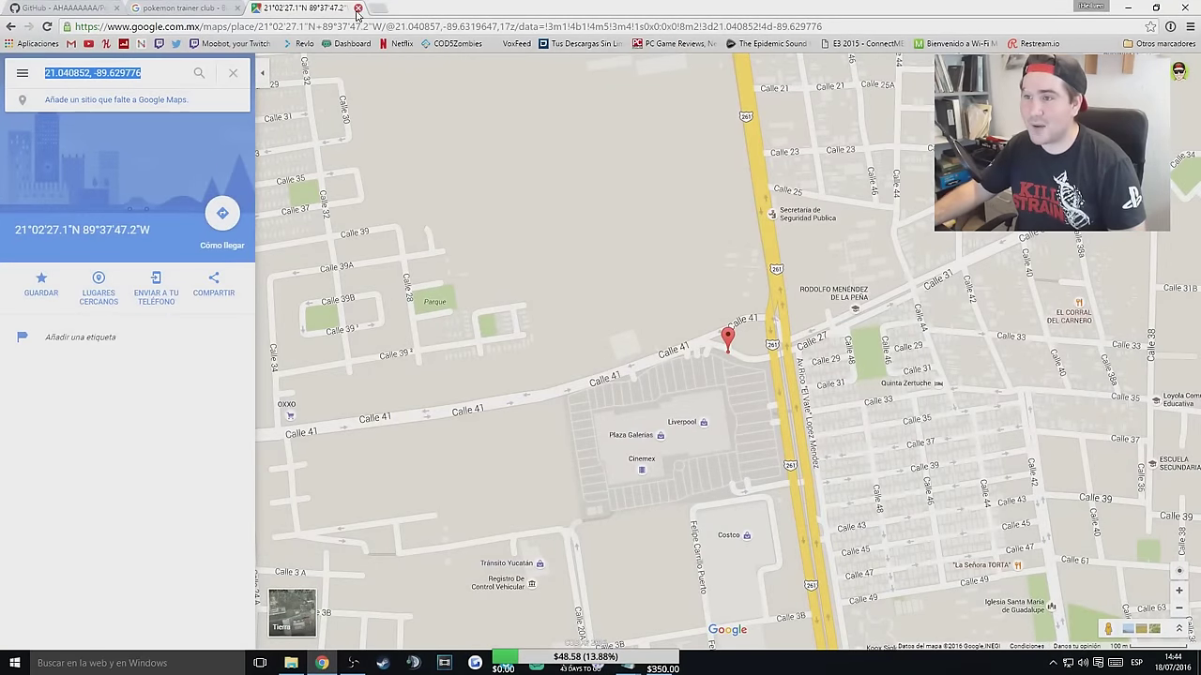
click(378, 9)
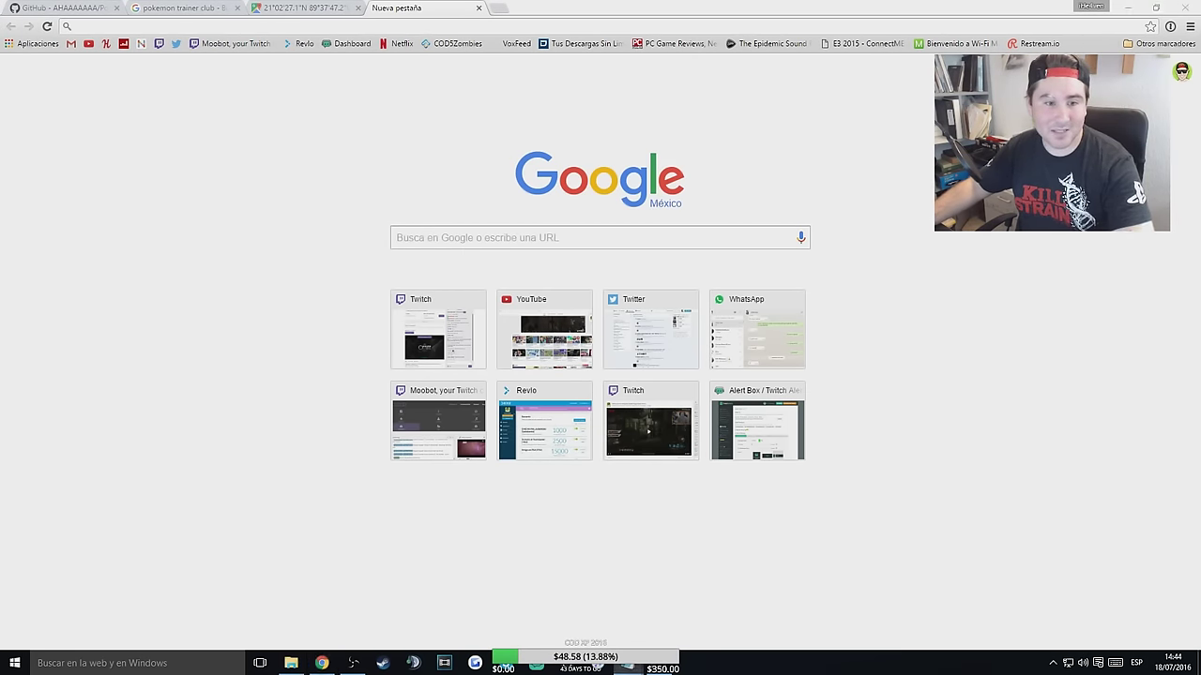
text(http://127.0.0.1:5000/)
key(Return)
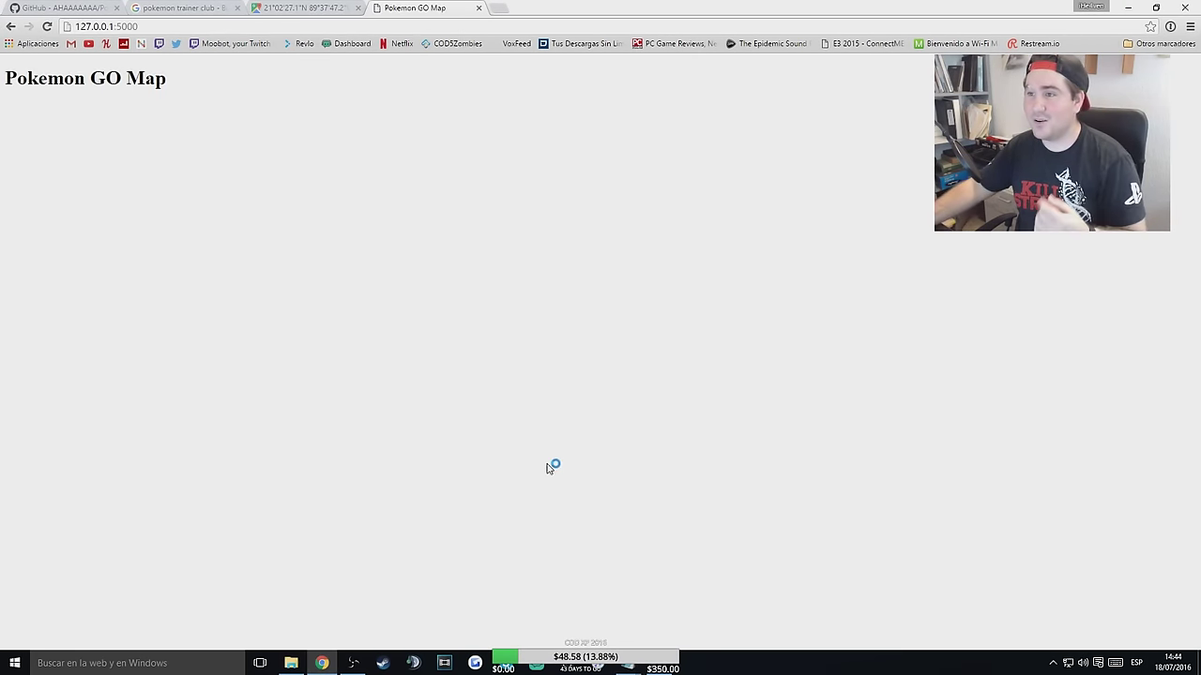
Zoom and pan the Pokémon map around the Liverpool area.
scroll(637, 350, up, 4)
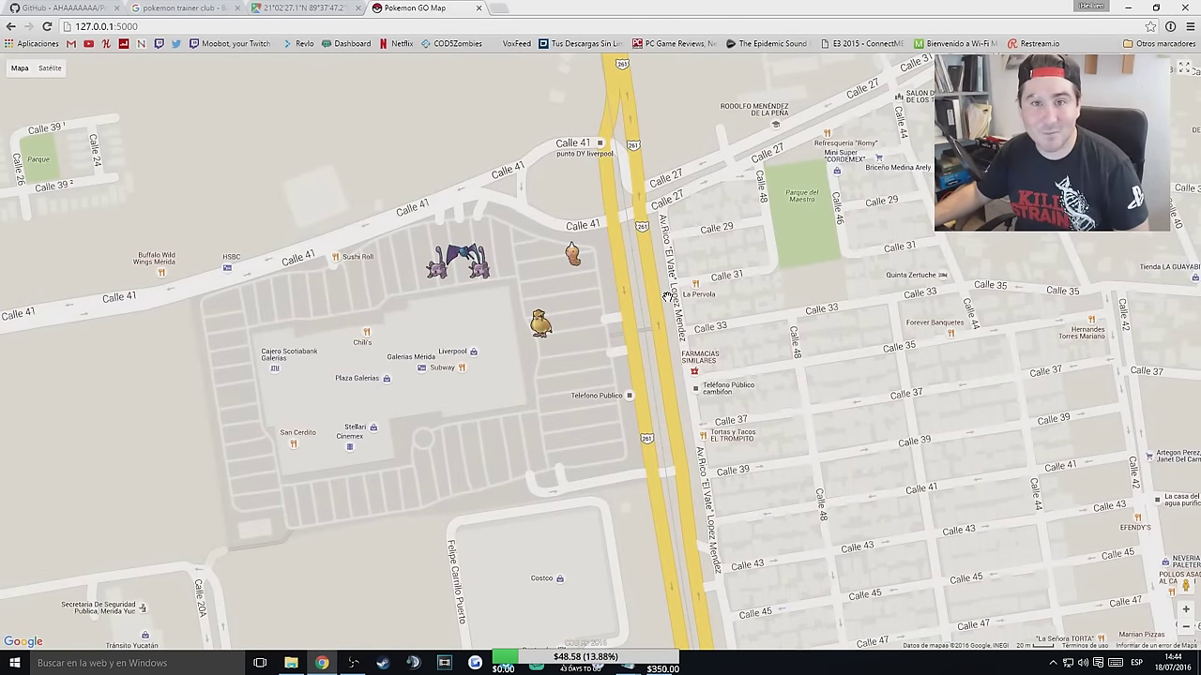
scroll(619, 249, down, 1)
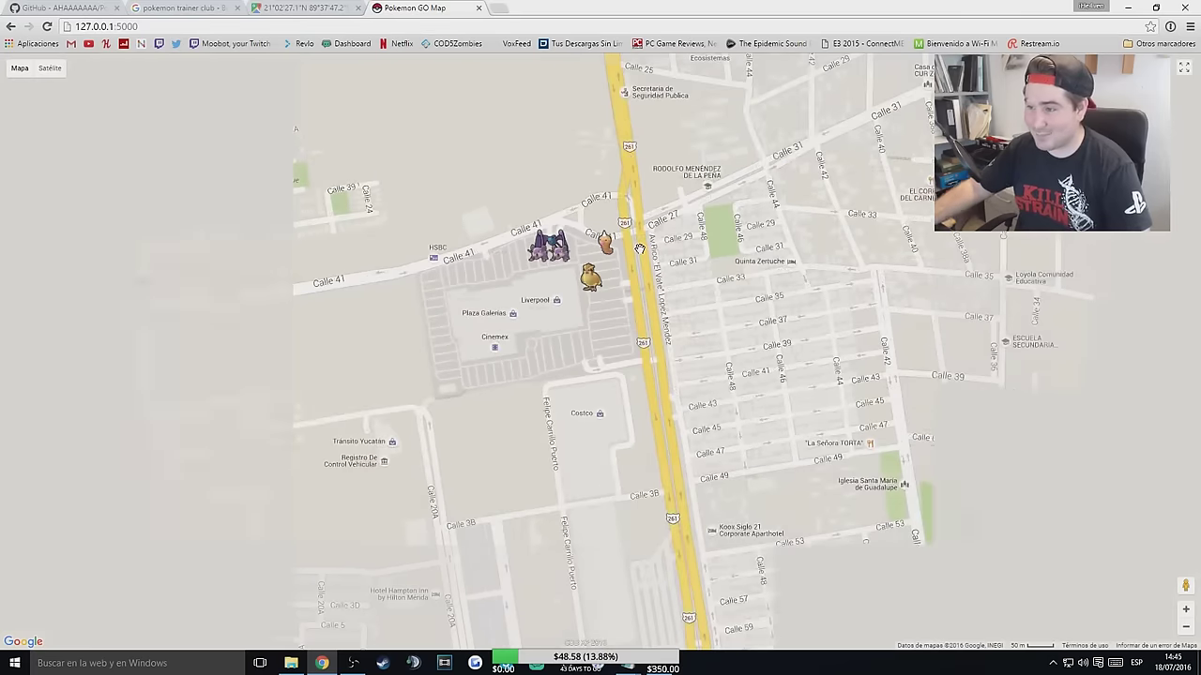
scroll(639, 249, up, 1)
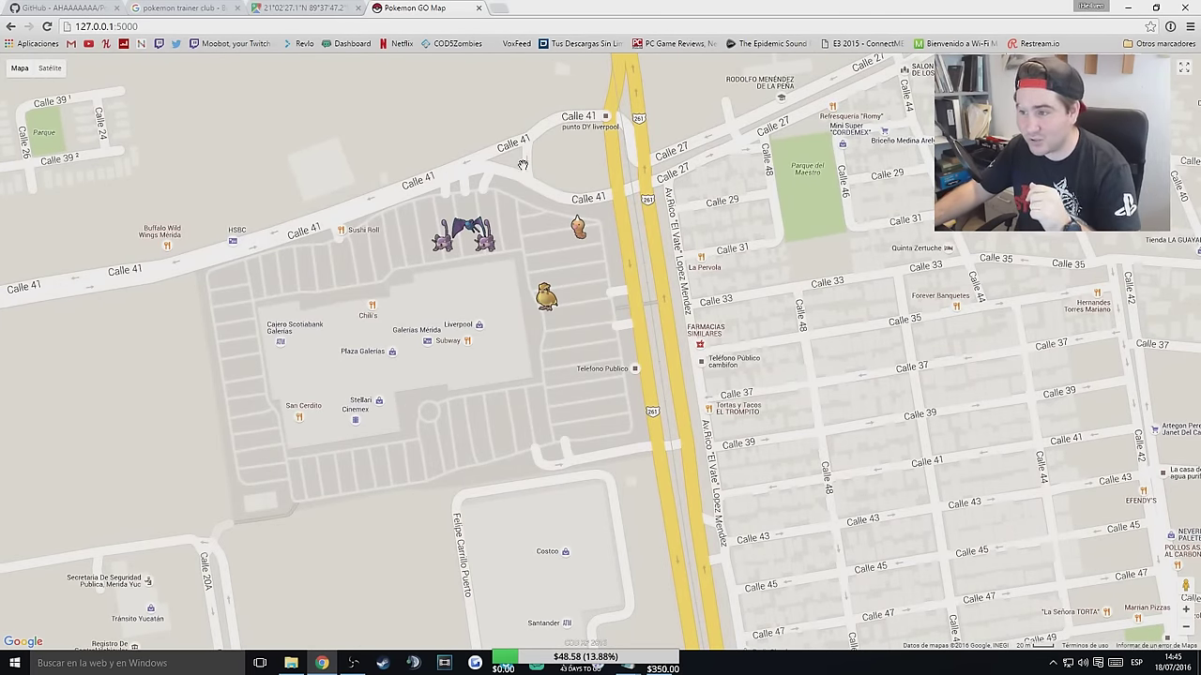
scroll(502, 168, down, 1)
drag(633, 214, 681, 298)
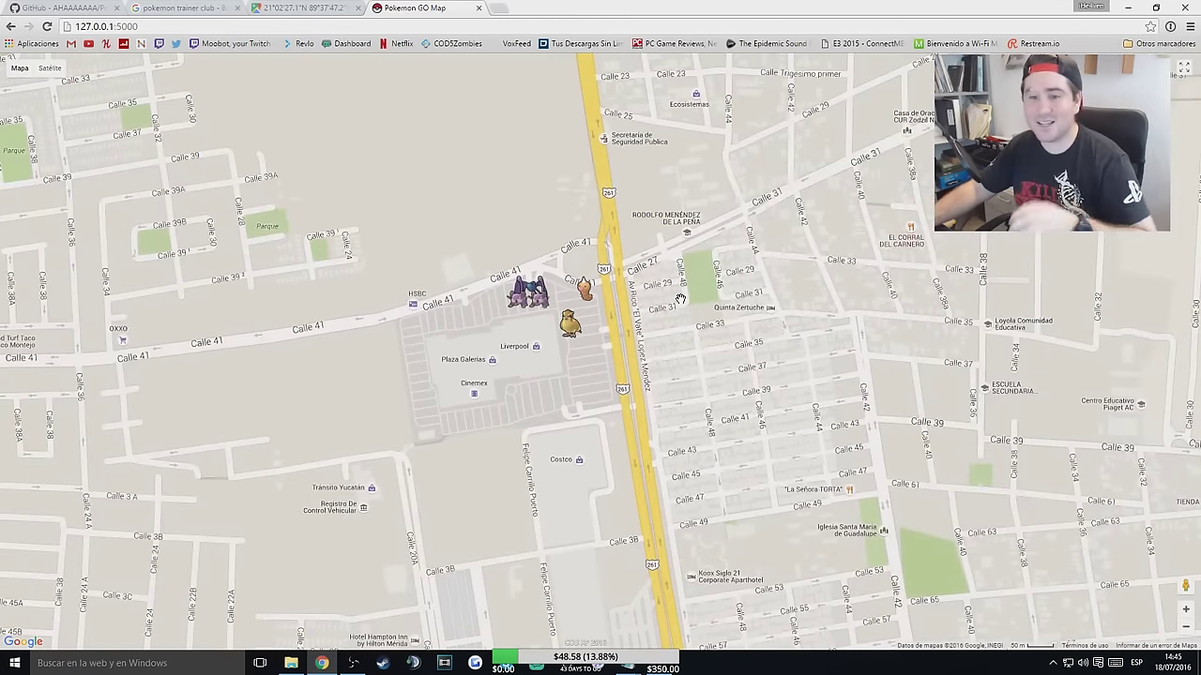
scroll(750, 260, down, 2)
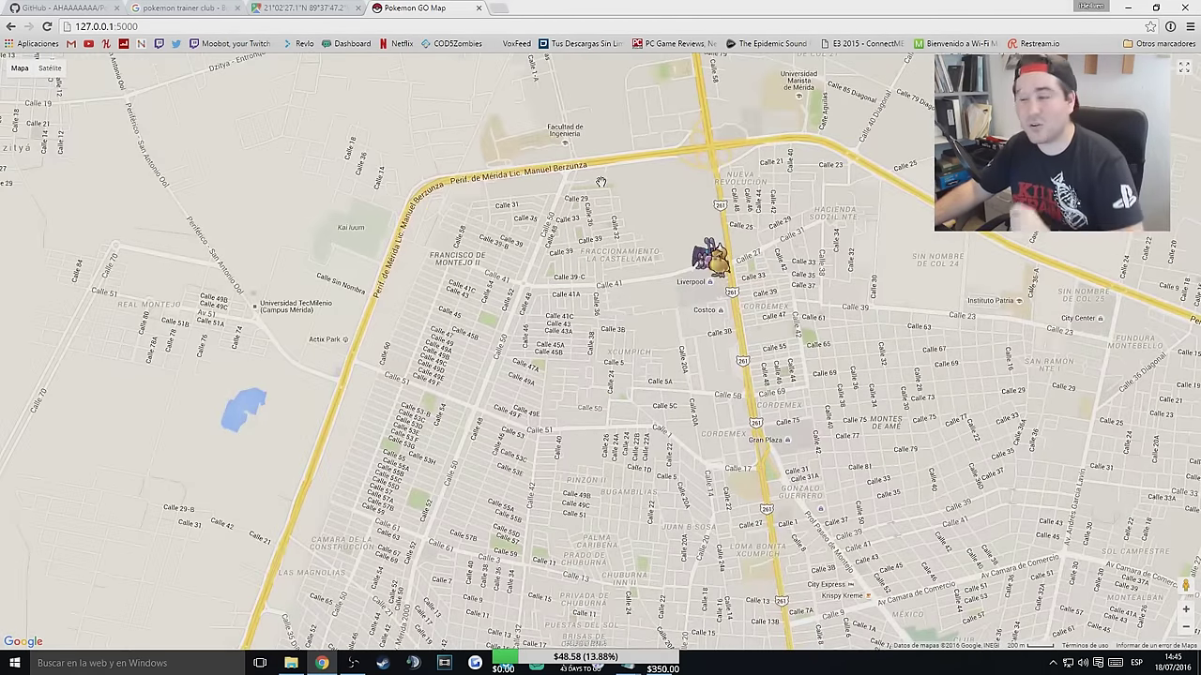
scroll(844, 310, up, 2)
drag(596, 149, 660, 381)
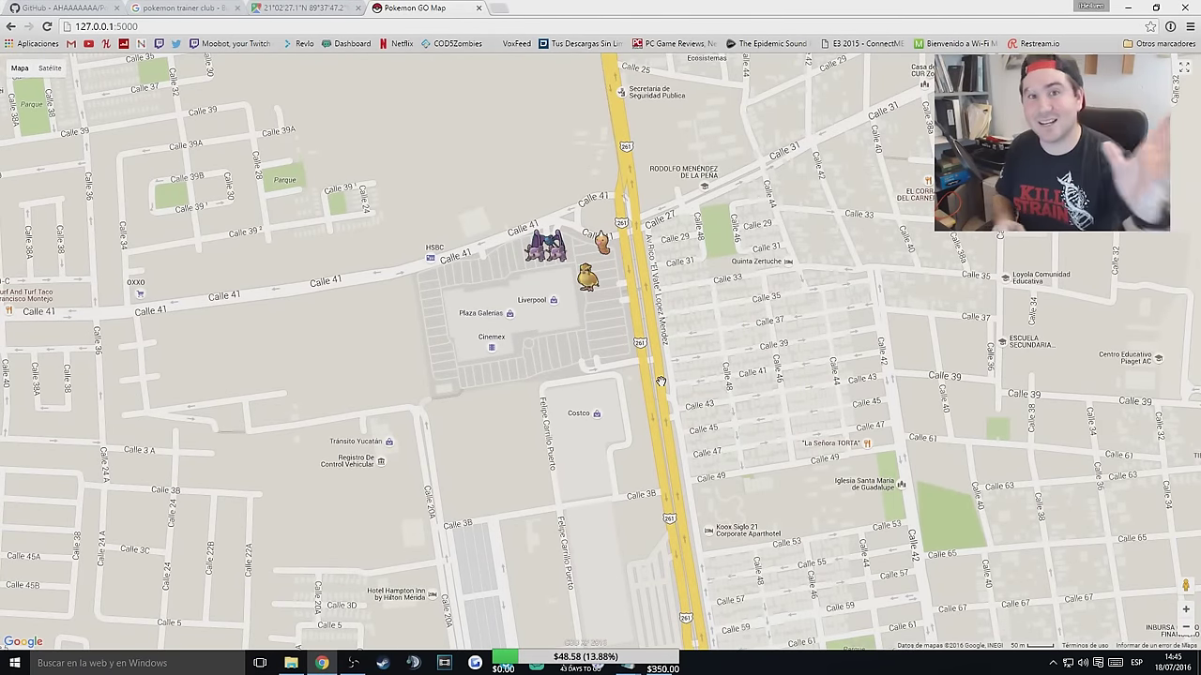
Center the map on Plaza Galerías and check the Pidgey's despawn timer.
scroll(621, 353, down, 1)
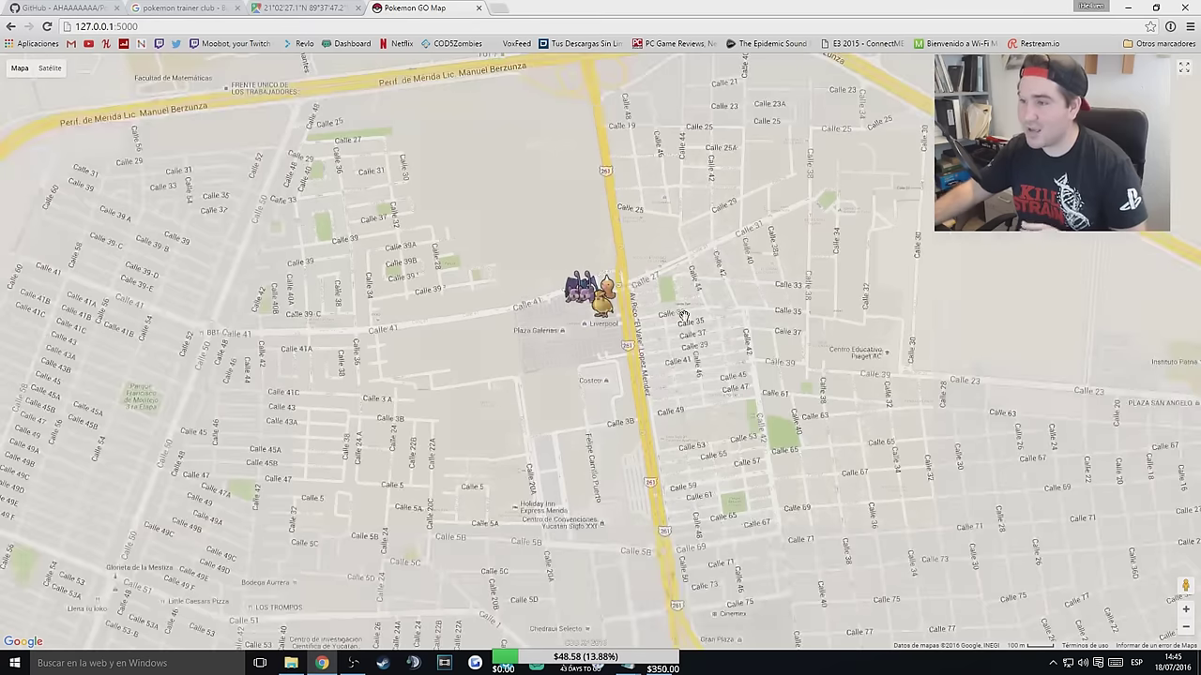
scroll(703, 468, up, 1)
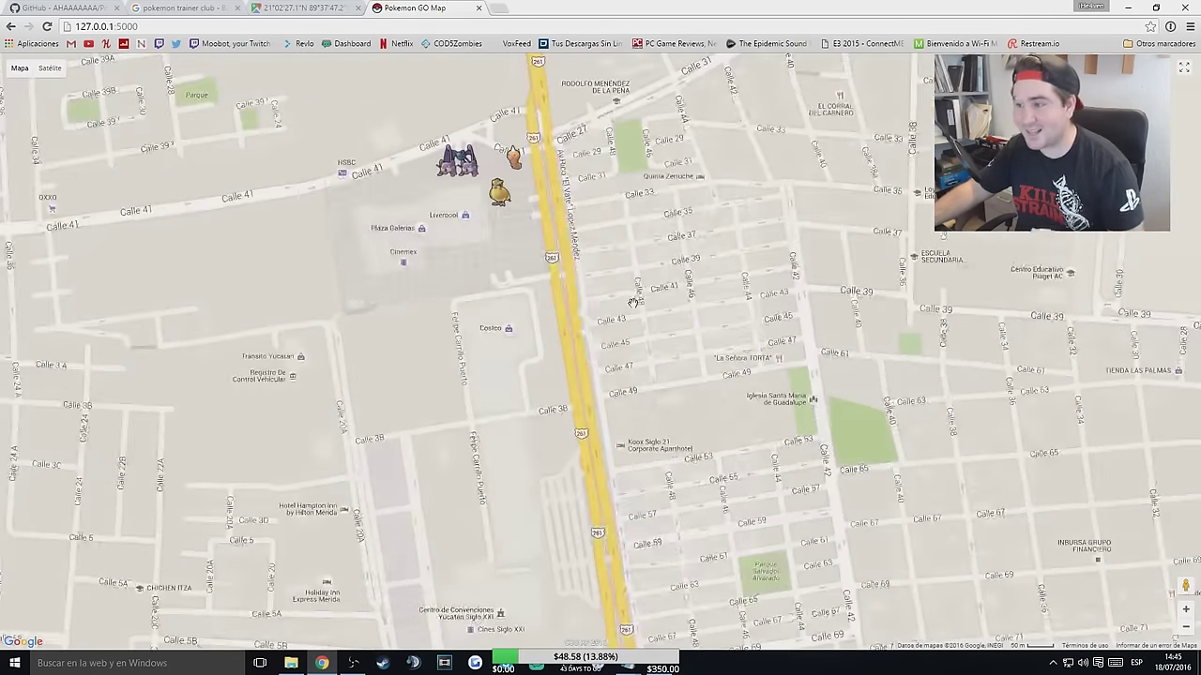
drag(638, 305, 728, 429)
scroll(728, 430, up, 1)
drag(502, 229, 576, 338)
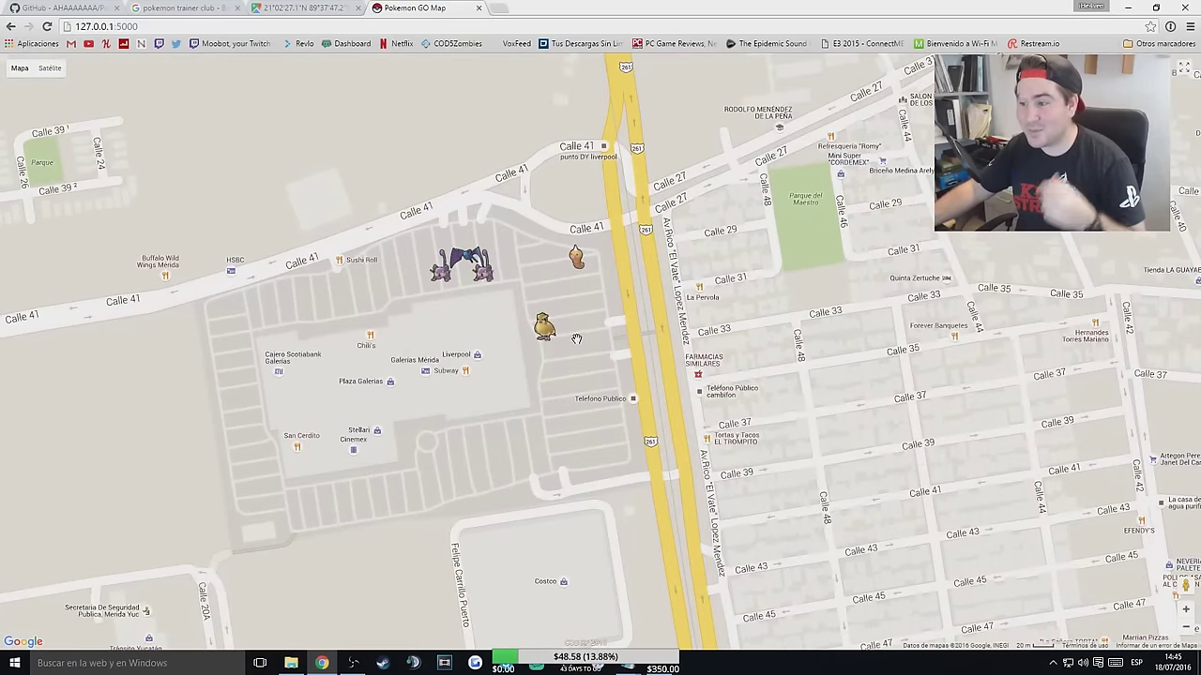
click(551, 340)
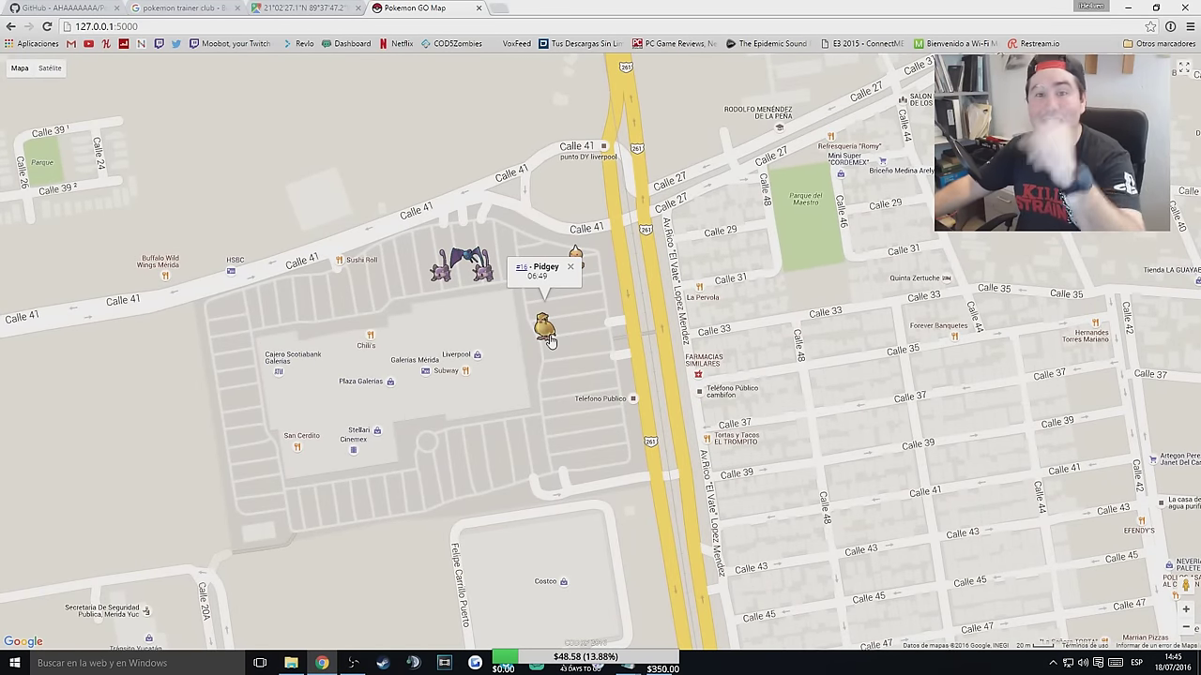
click(569, 266)
drag(577, 407, 619, 429)
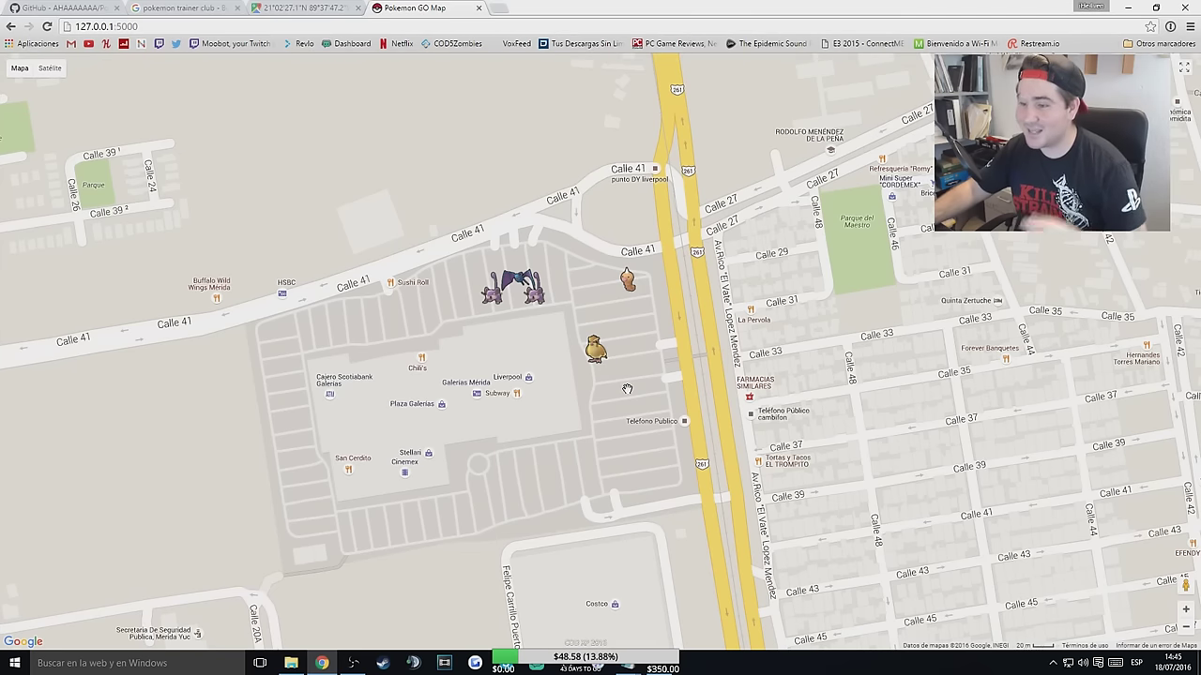
Reload the map, pan toward the new markers, and check the Kadabra's despawn time.
key(alt+Tab)
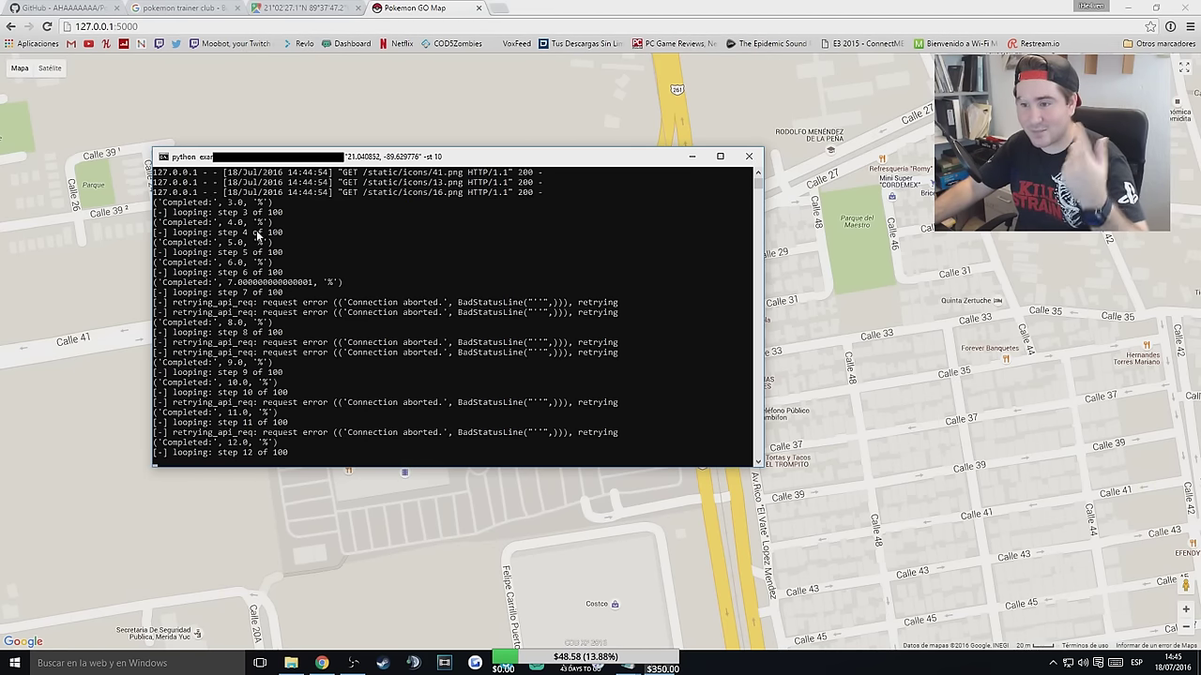
click(853, 290)
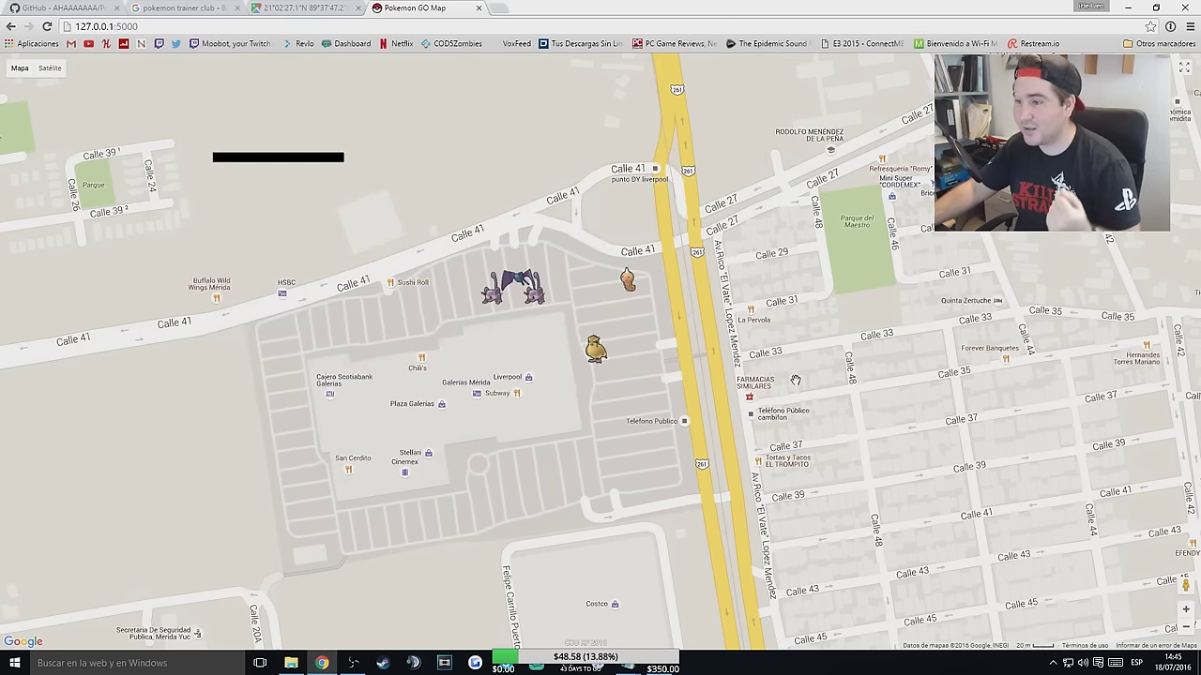
key(F5)
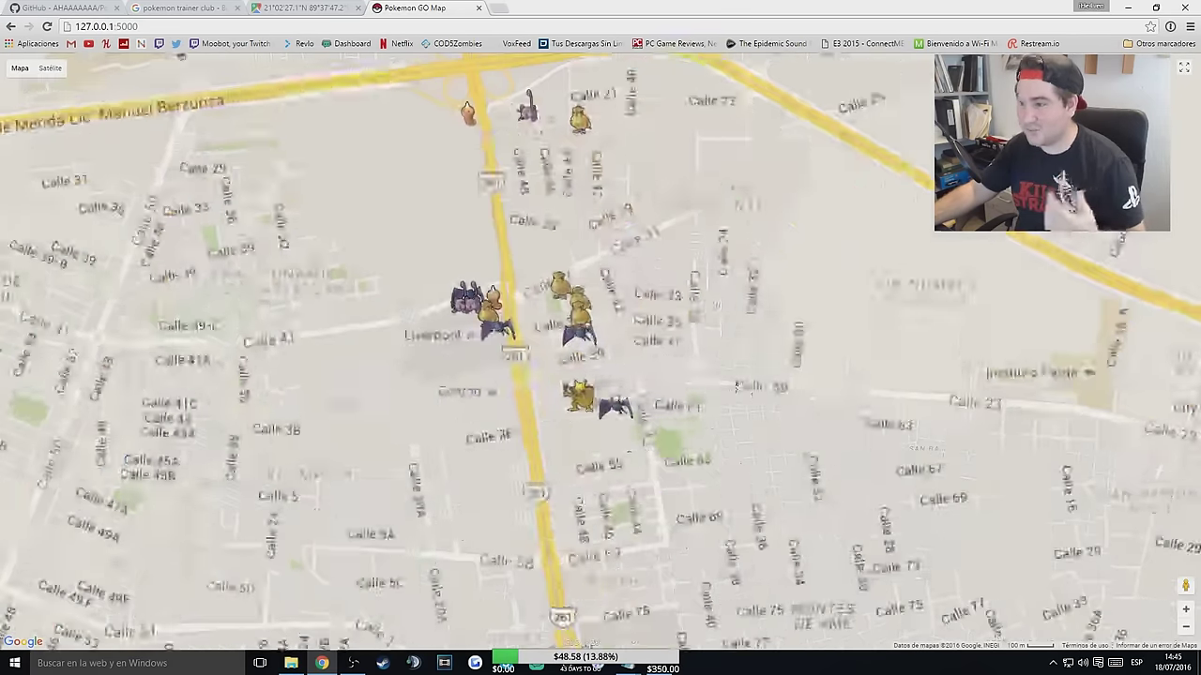
scroll(768, 322, up, 2)
drag(768, 321, 812, 362)
scroll(807, 385, down, 2)
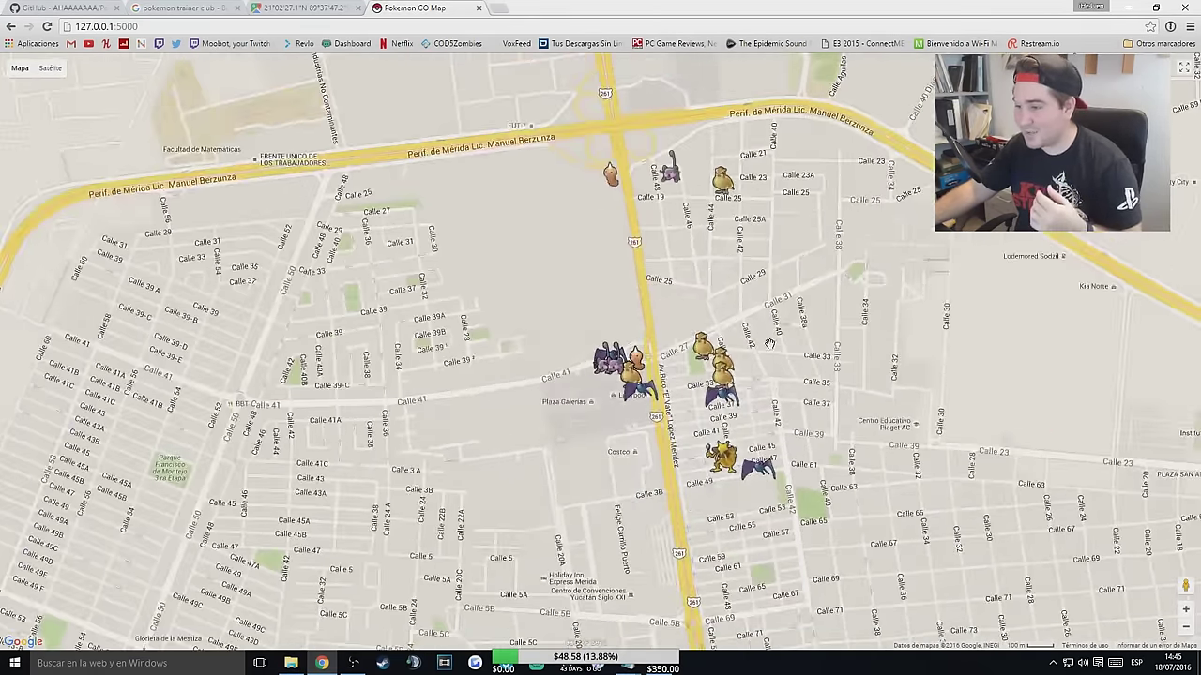
scroll(771, 416, up, 2)
drag(771, 415, 797, 277)
click(695, 457)
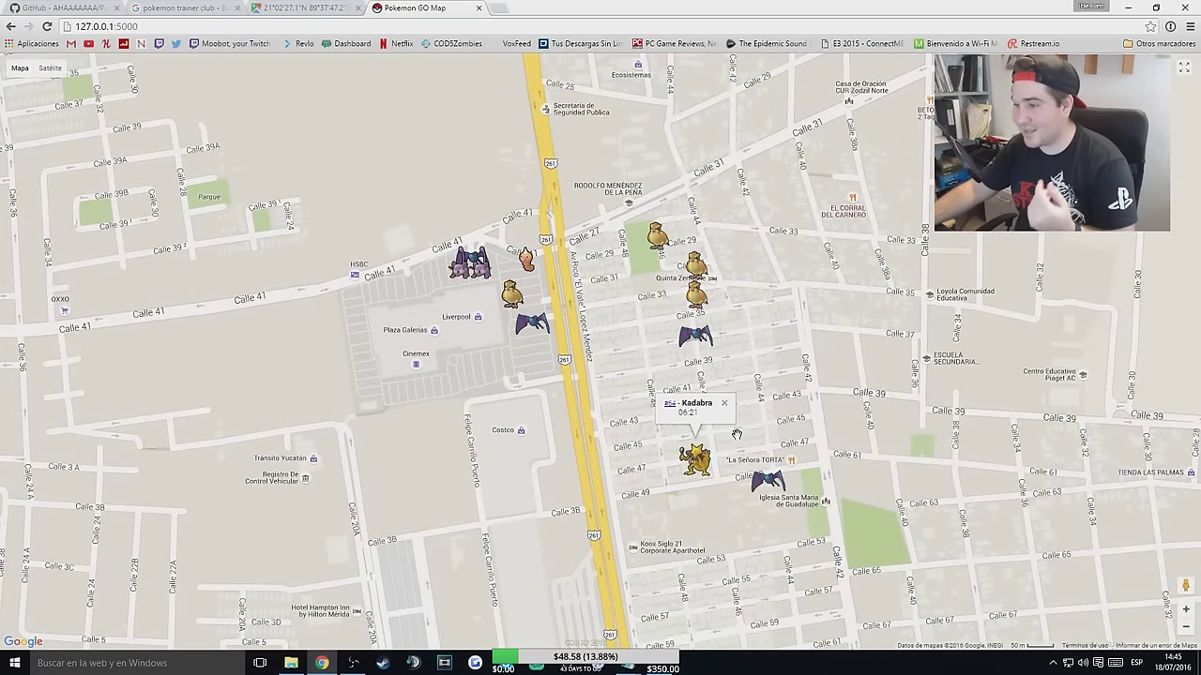
click(723, 404)
Check the Weedle's despawn time, then bring the Liverpool and Costco area into view.
drag(765, 267, 797, 469)
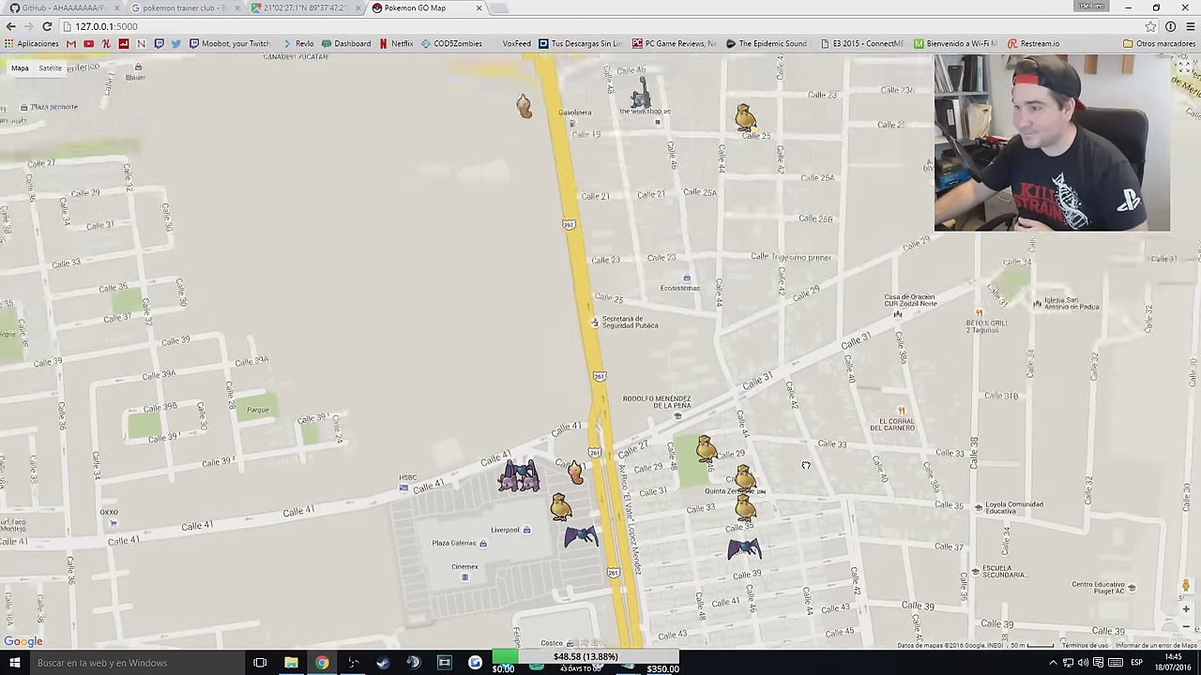
click(538, 159)
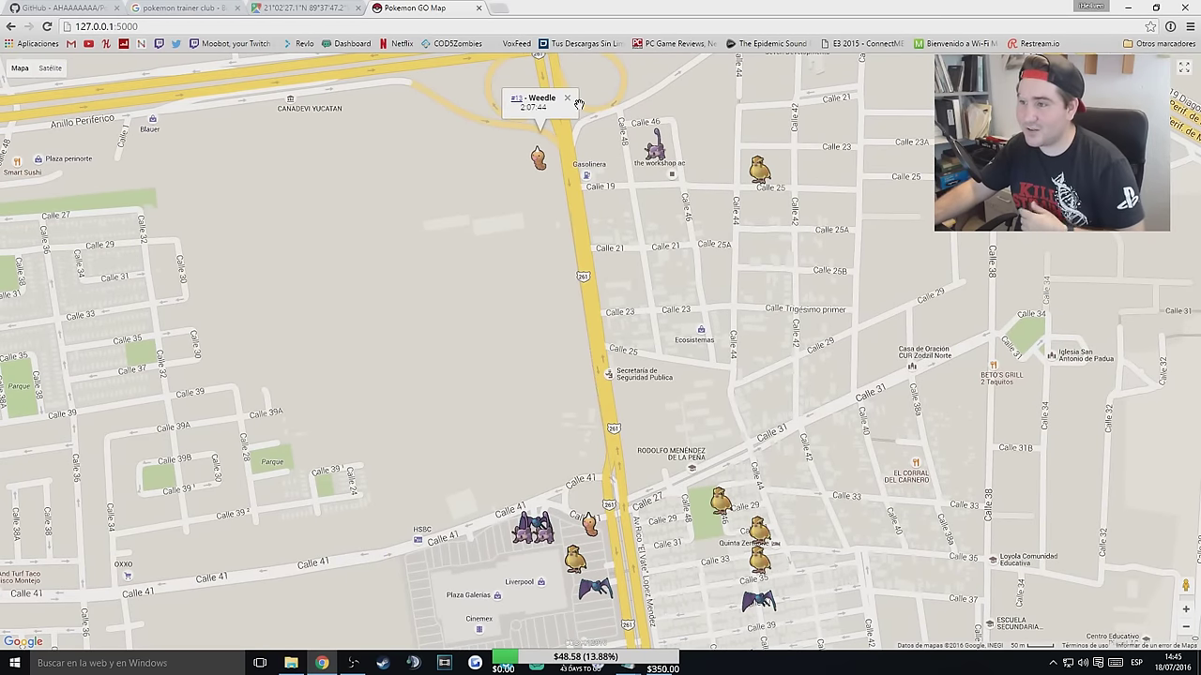
click(574, 104)
drag(630, 265, 647, 96)
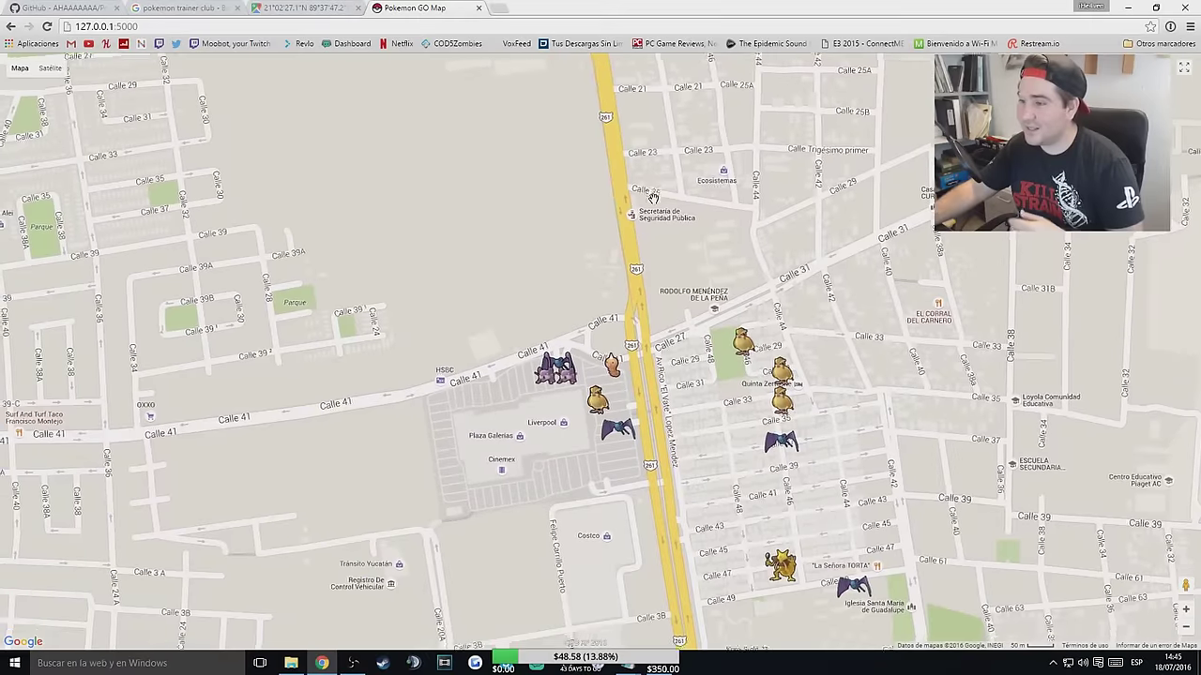
scroll(647, 97, down, 1)
scroll(600, 235, up, 1)
drag(564, 269, 553, 323)
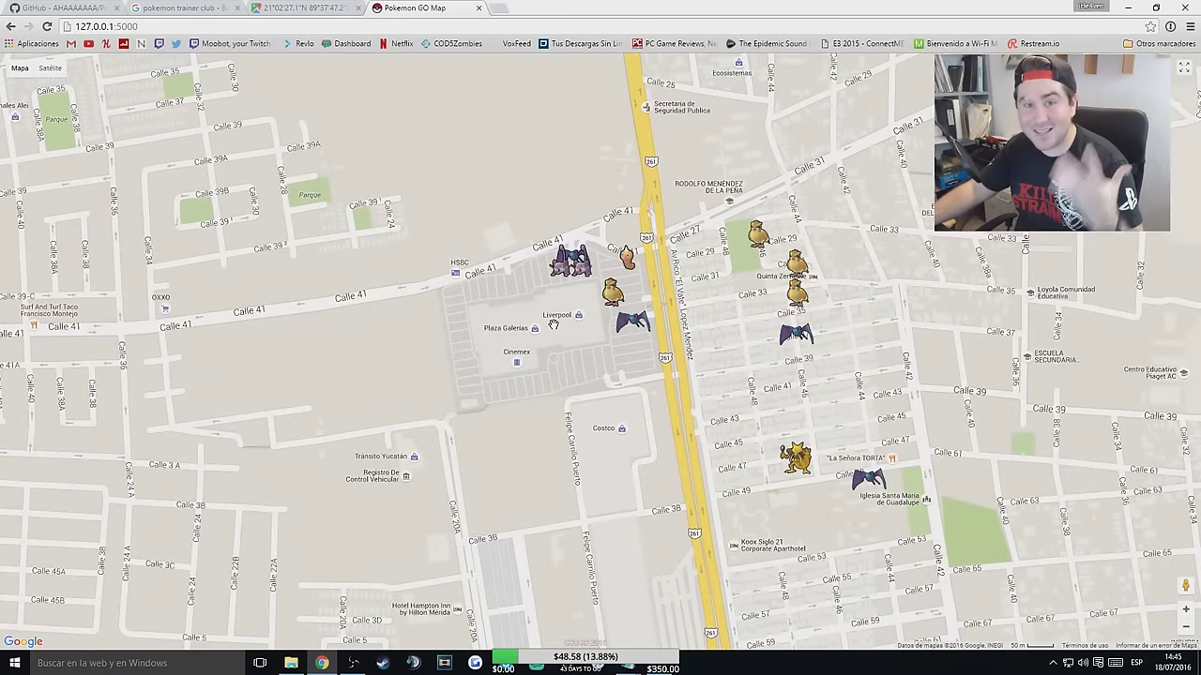
Check the server console's progress, reload the map page, then return to the console.
click(353, 663)
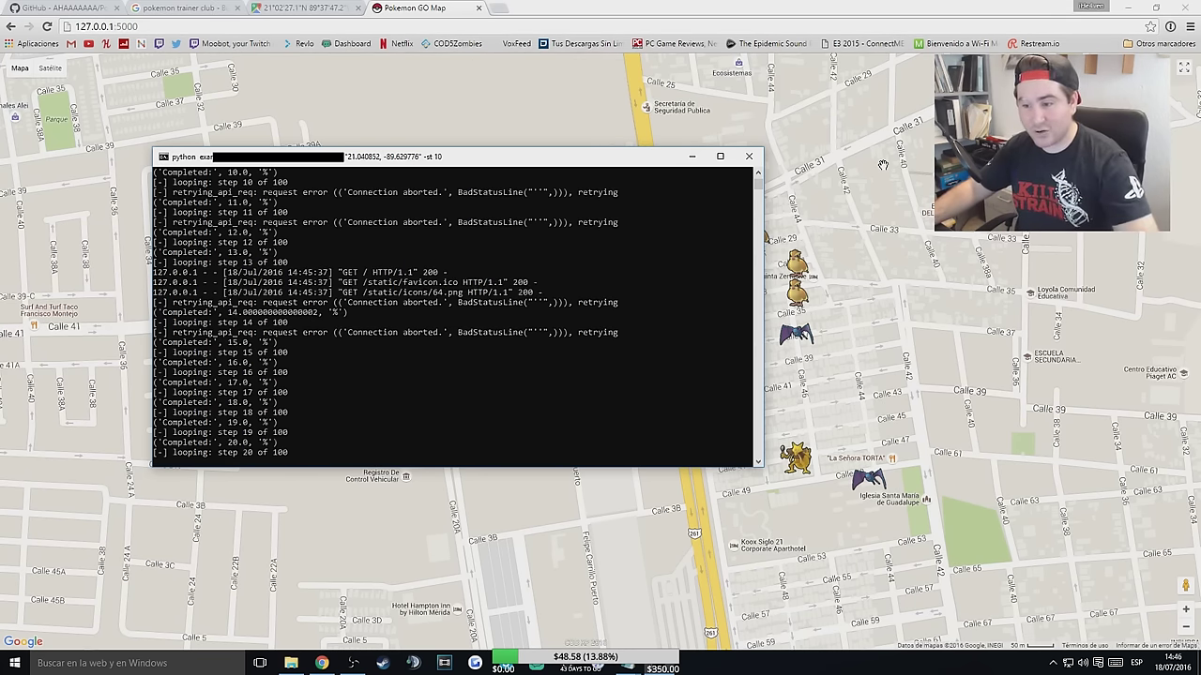
click(911, 256)
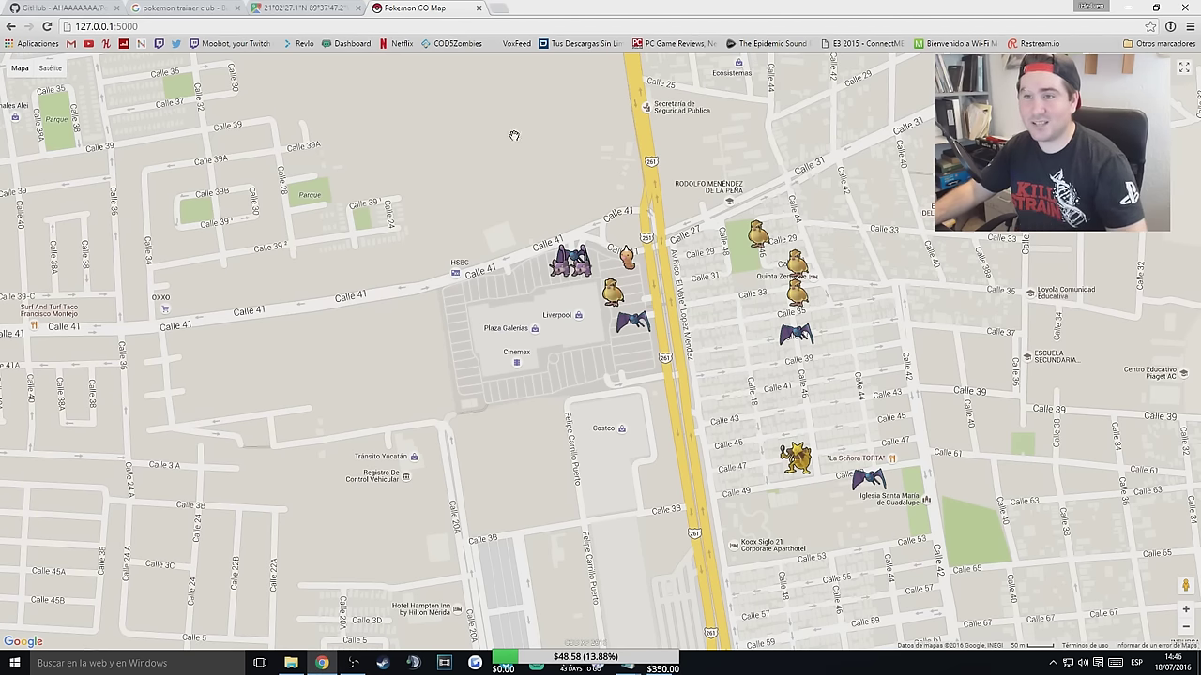
click(156, 26)
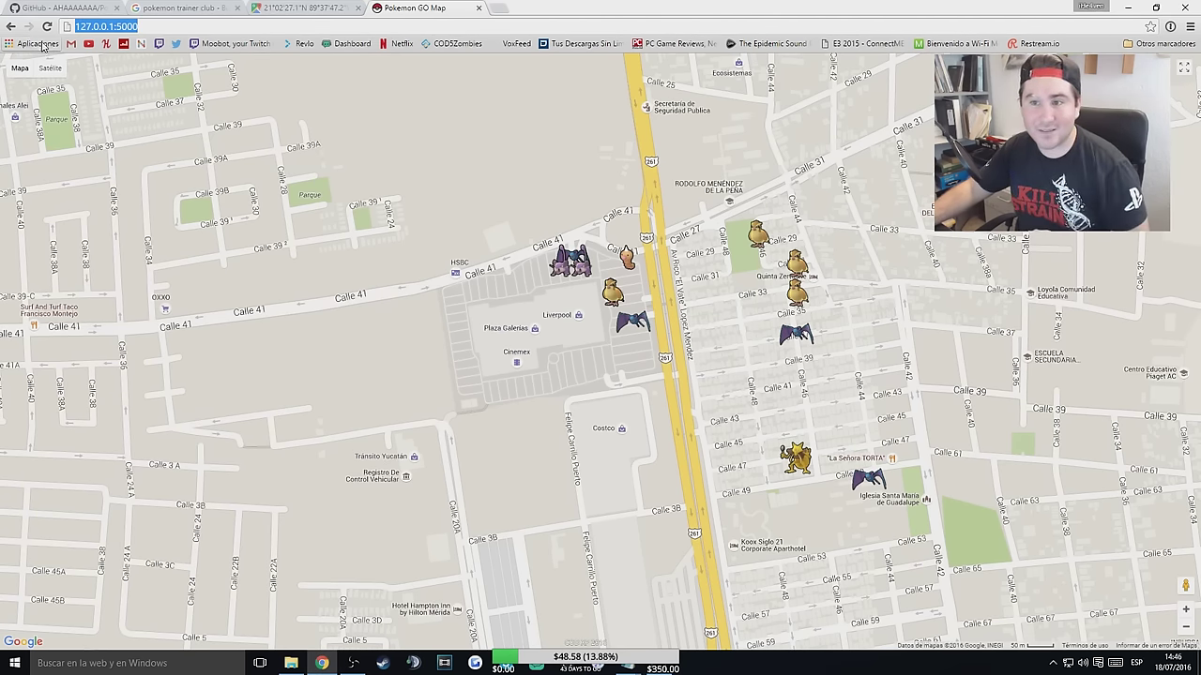
click(47, 26)
scroll(715, 375, up, 1)
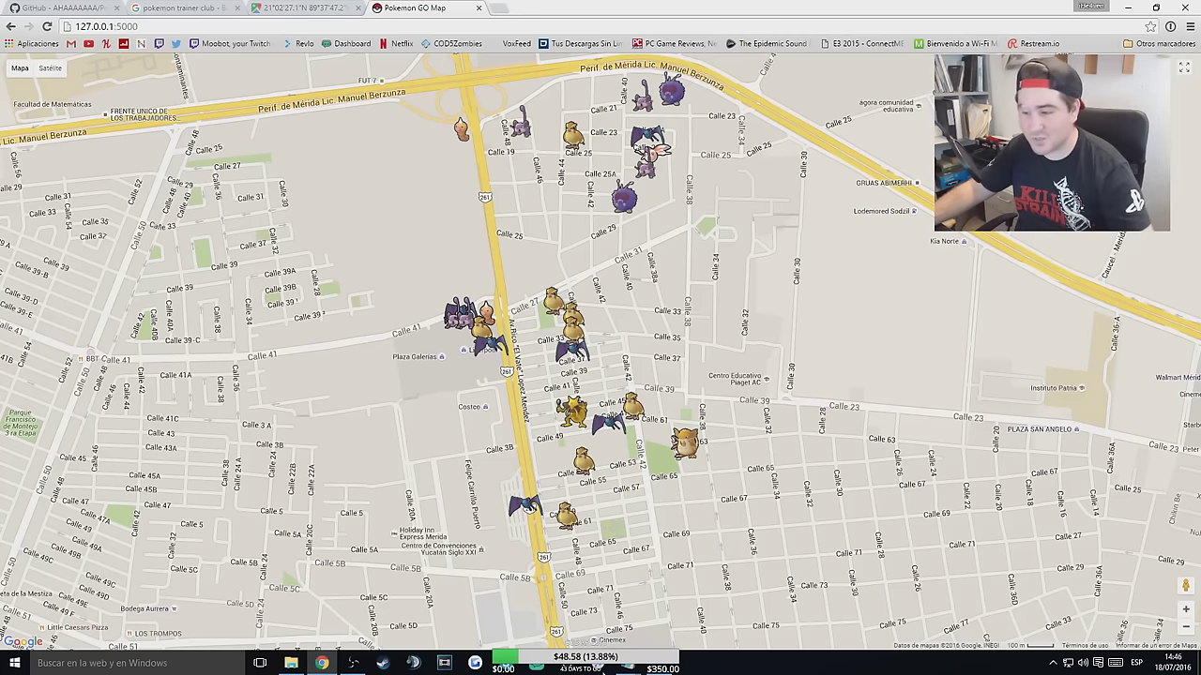
click(444, 663)
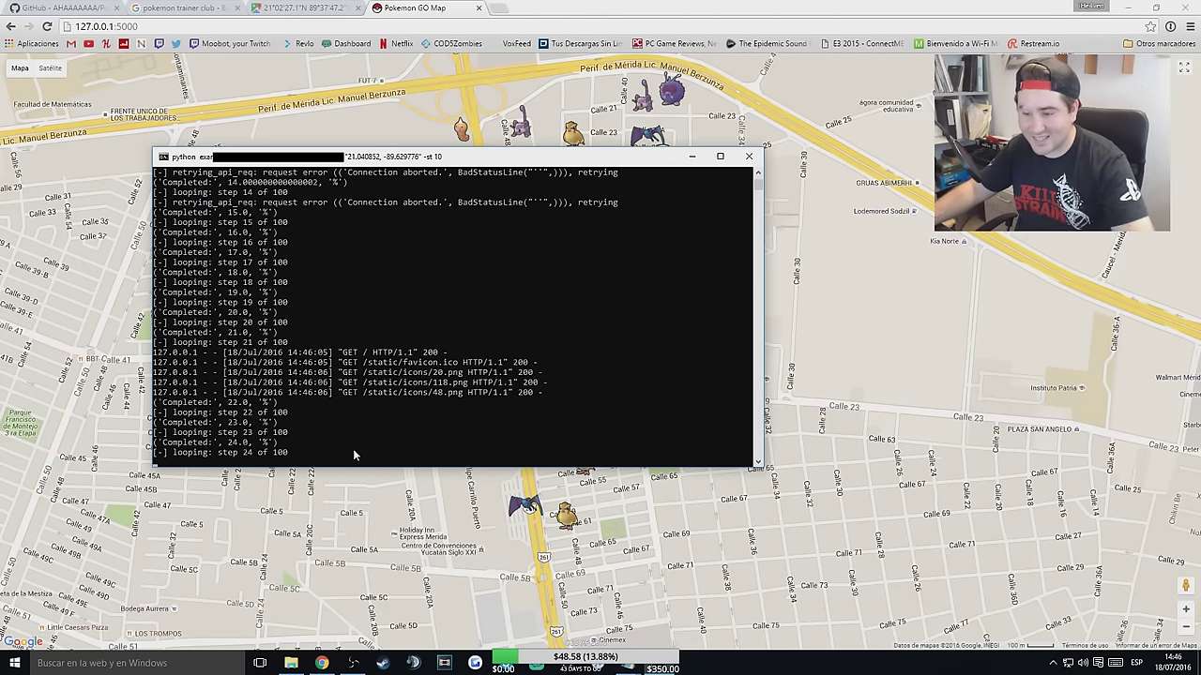
Stop the server with Ctrl+C and reload the map page to confirm it no longer connects.
key(ctrl+c)
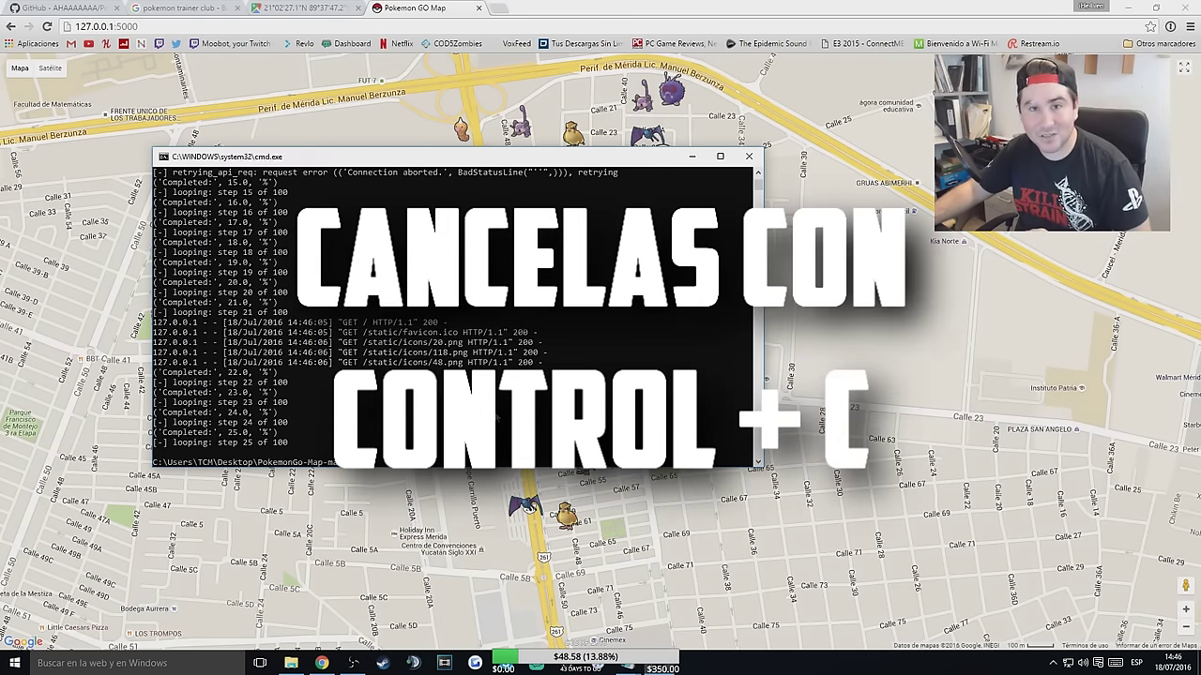
click(788, 306)
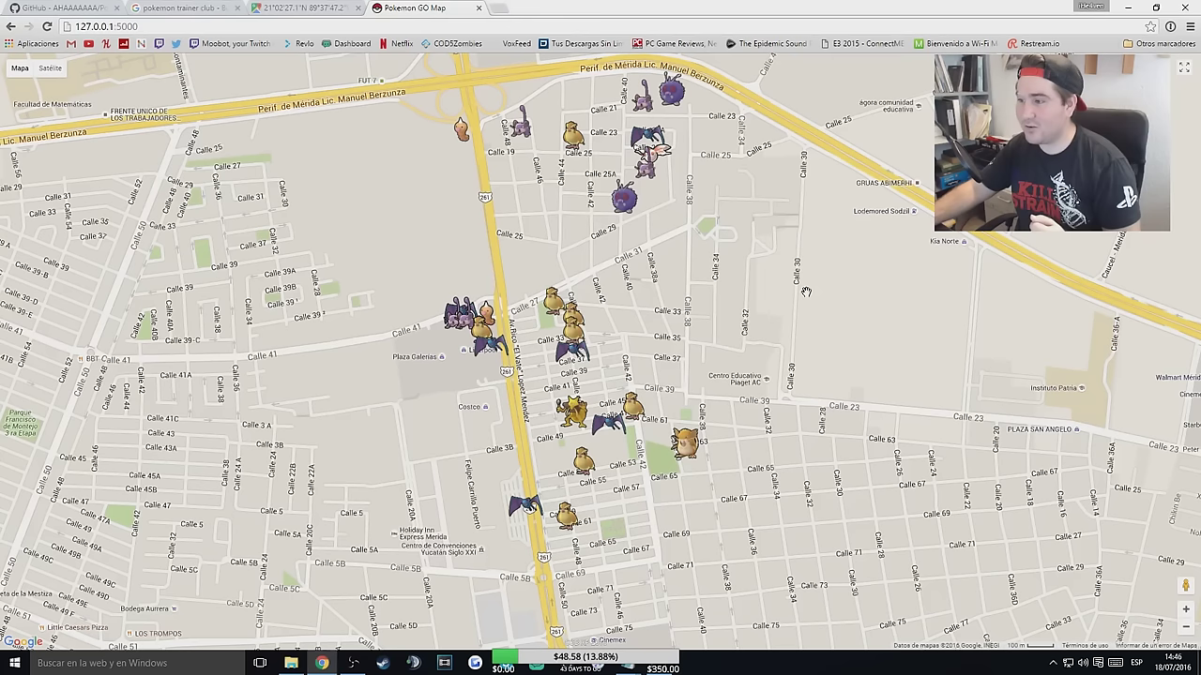
click(623, 194)
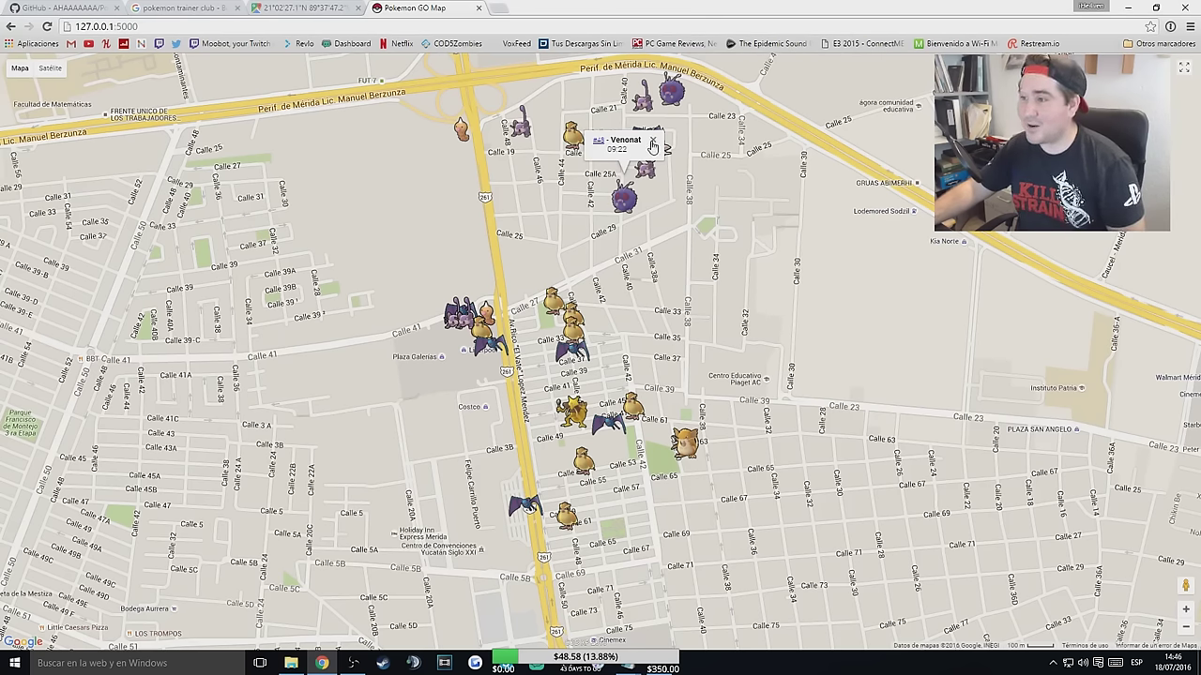
click(652, 141)
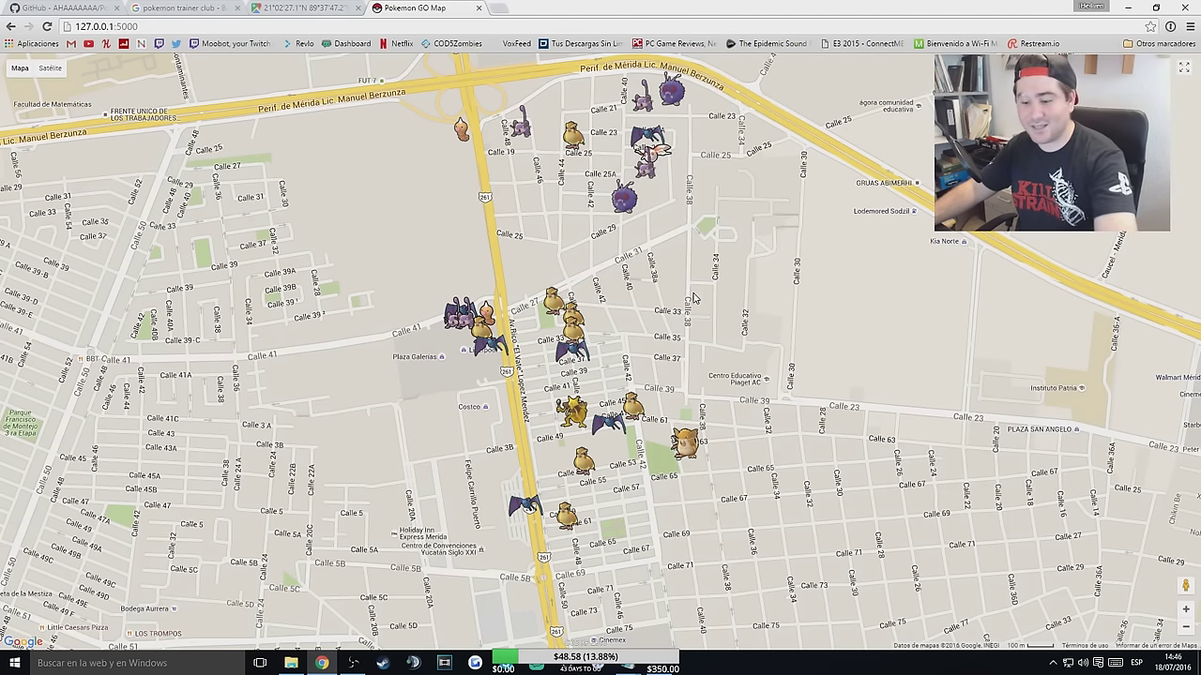
key(F5)
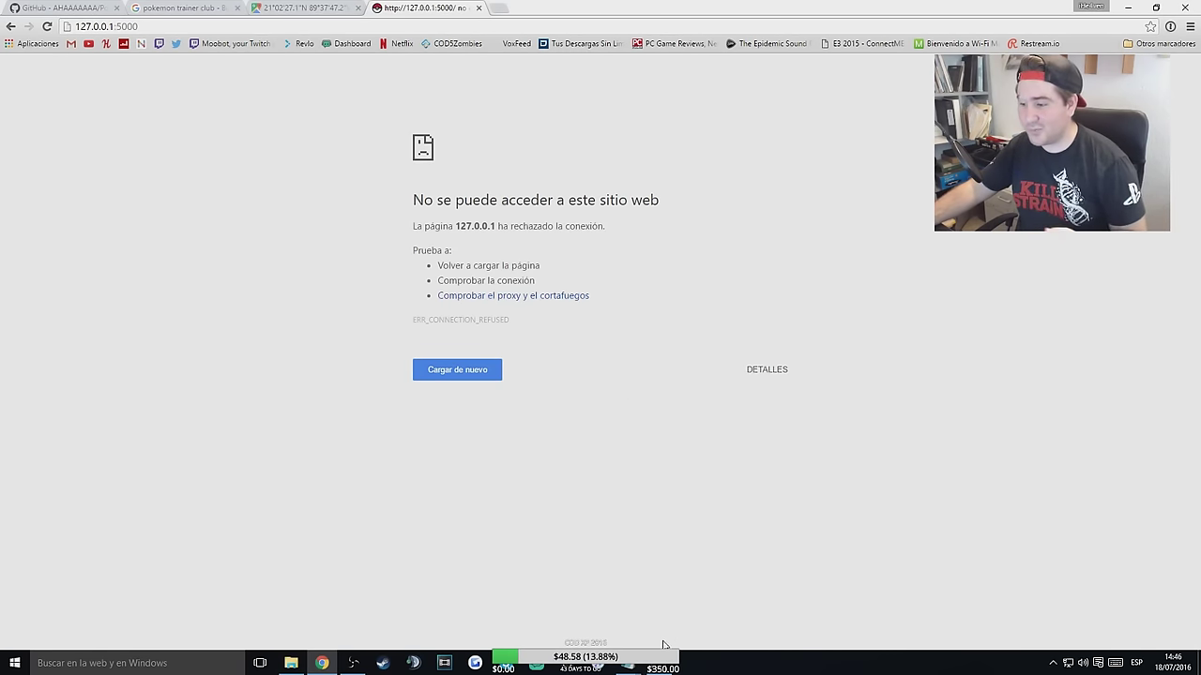
Return to the command console, briefly show the Notepad run command, then minimize it.
key(alt+Tab)
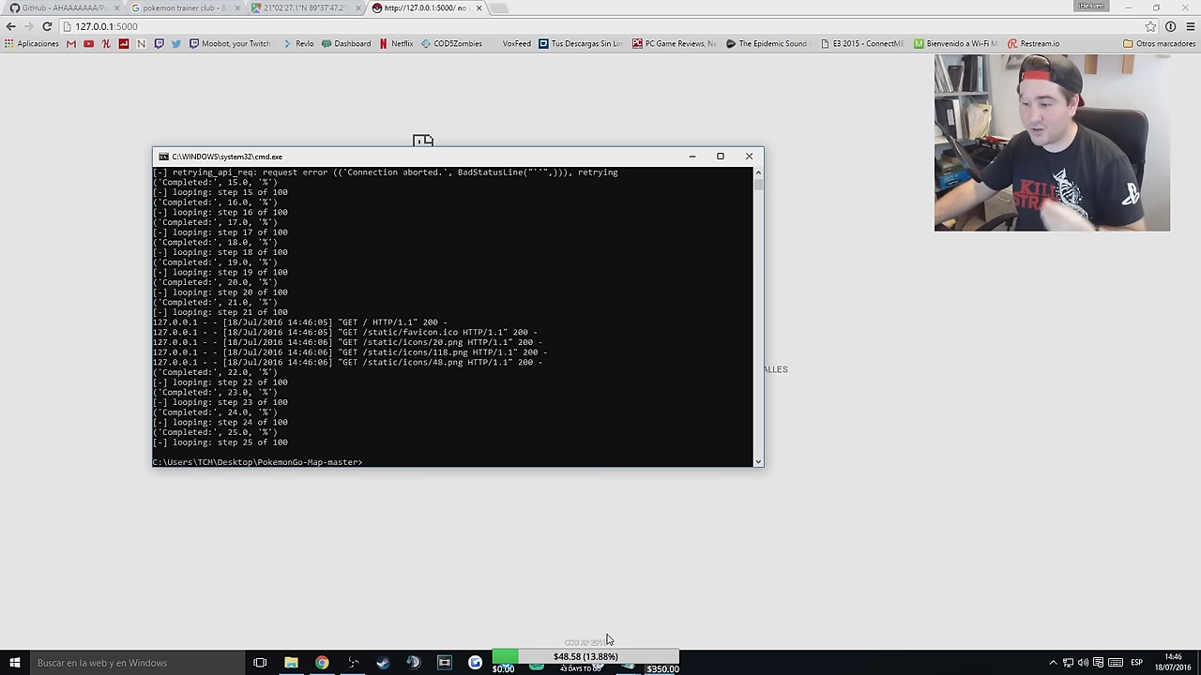
mouse_move(628, 663)
click(647, 622)
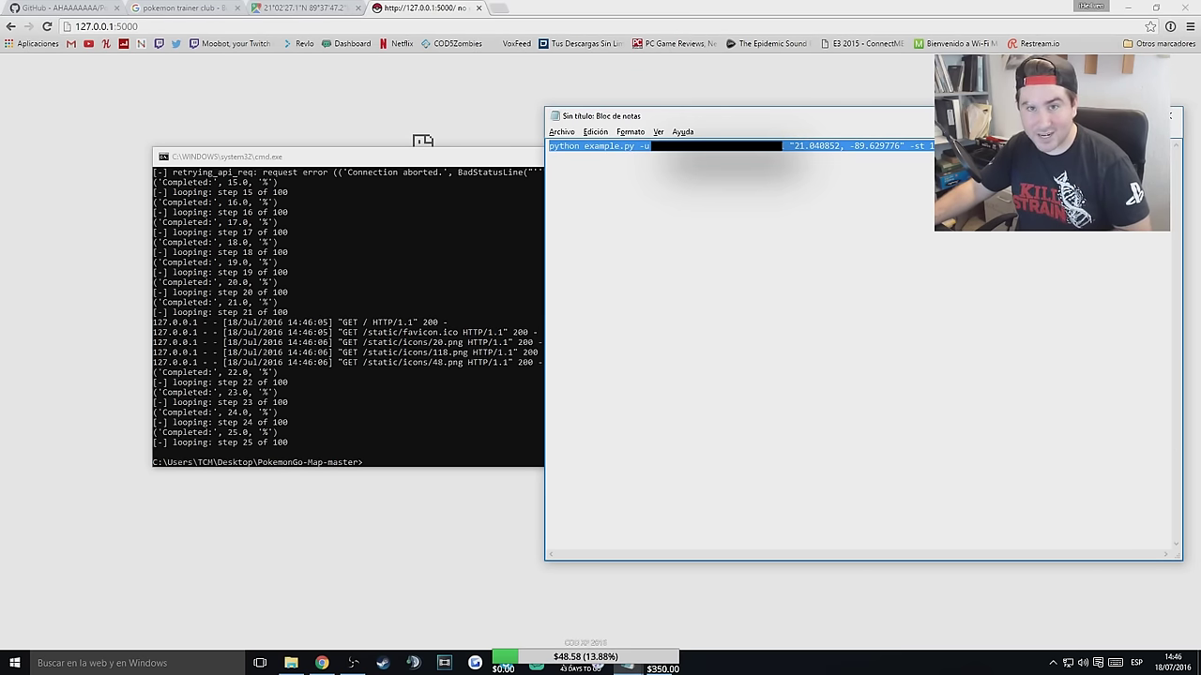
key(super+Down)
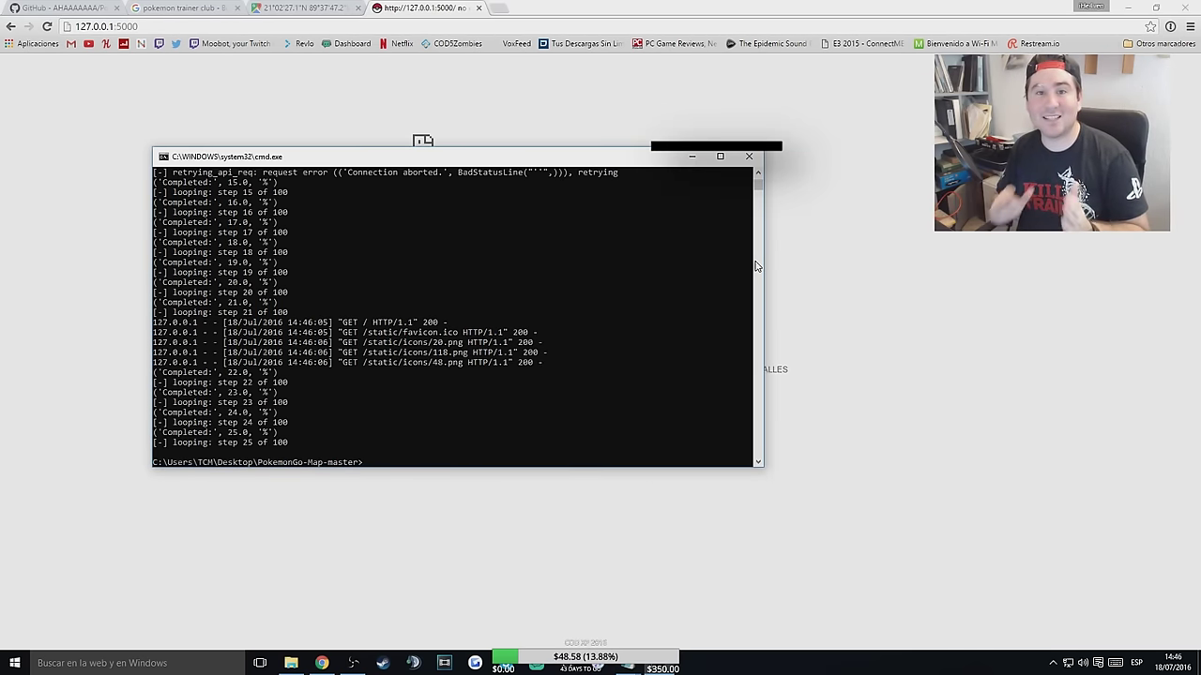